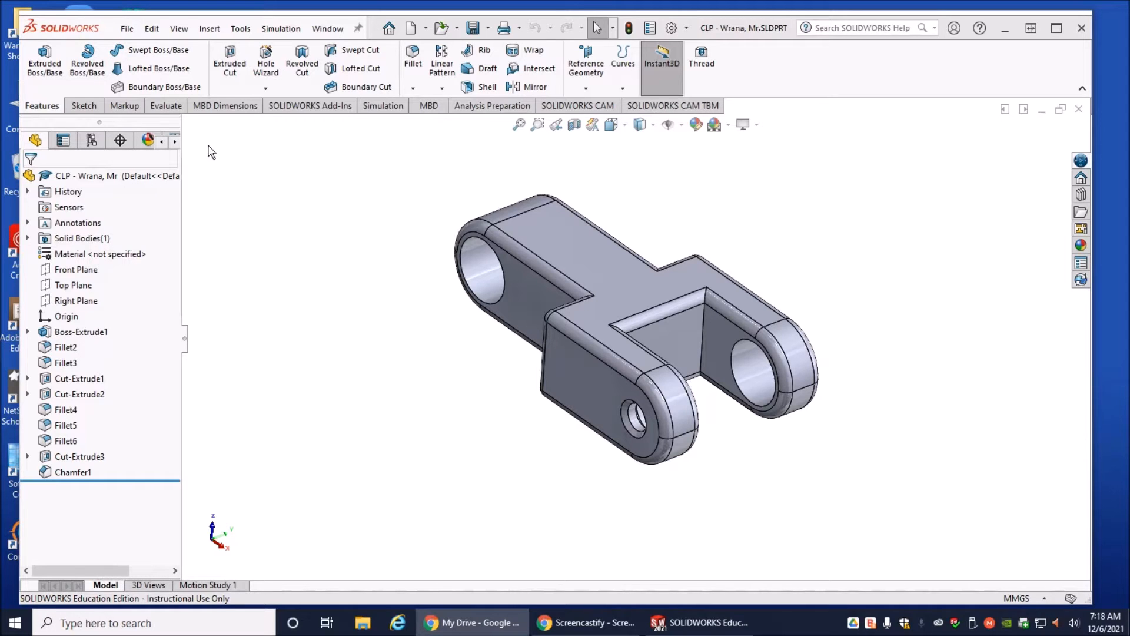
# Open the existing CLP3PP chain link drawing from the 08 Chain Link Project folder.
pyautogui.click(127, 29)
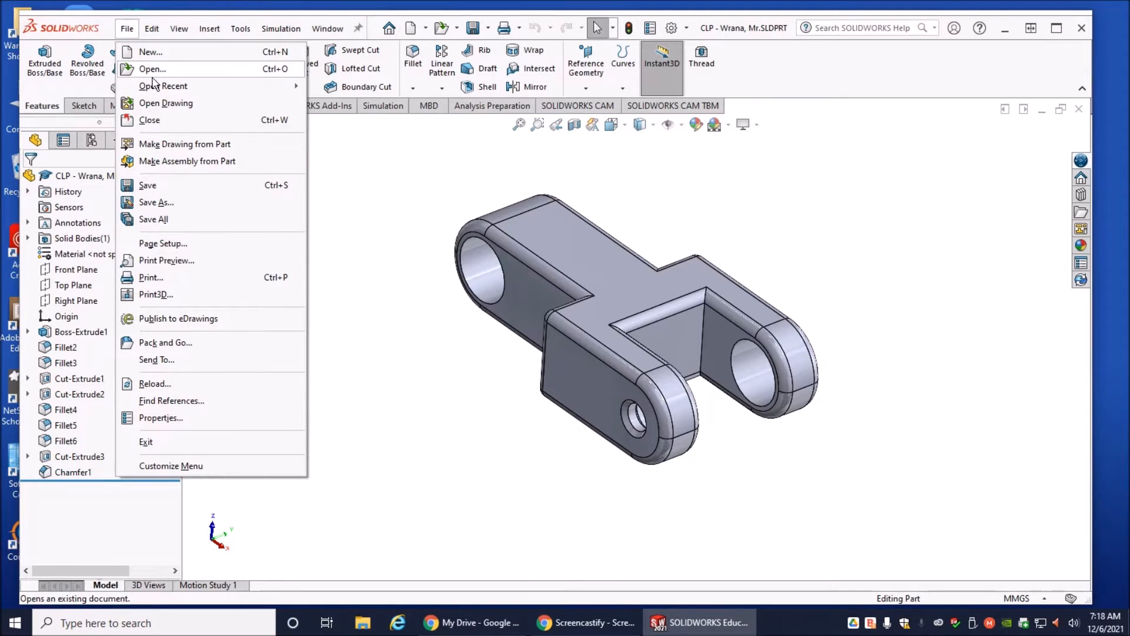
pyautogui.click(160, 108)
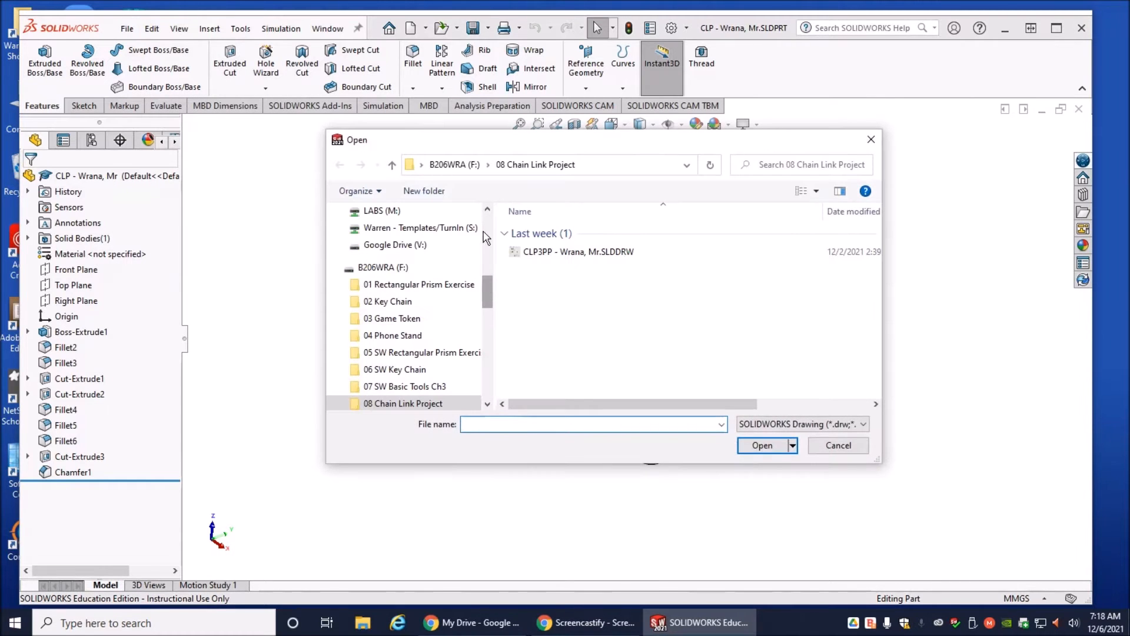
pyautogui.click(561, 253)
pyautogui.click(760, 447)
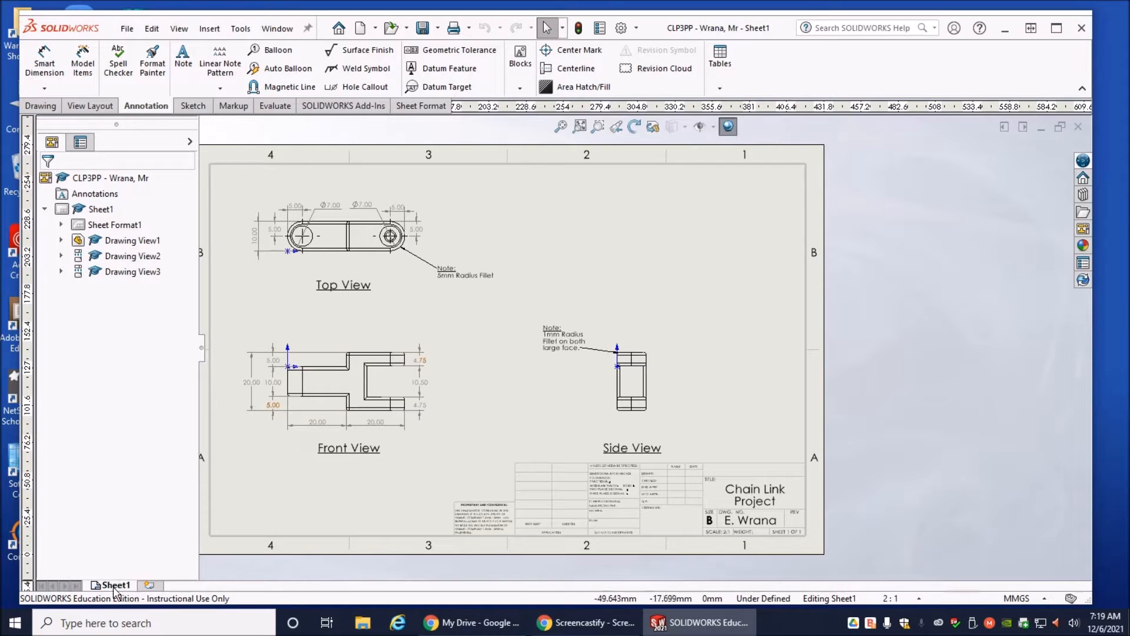
# Edit Sheet1's format to change the title block title to "3 Point Projection" and return to the sheet.
pyautogui.moveTo(118, 590)
pyautogui.mouseDown()
pyautogui.moveTo(374, 488)
pyautogui.moveTo(344, 468)
pyautogui.moveTo(394, 484)
pyautogui.moveTo(749, 500)
pyautogui.moveTo(530, 474)
pyautogui.moveTo(330, 413)
pyautogui.moveTo(230, 353)
pyautogui.moveTo(170, 280)
pyautogui.mouseUp()
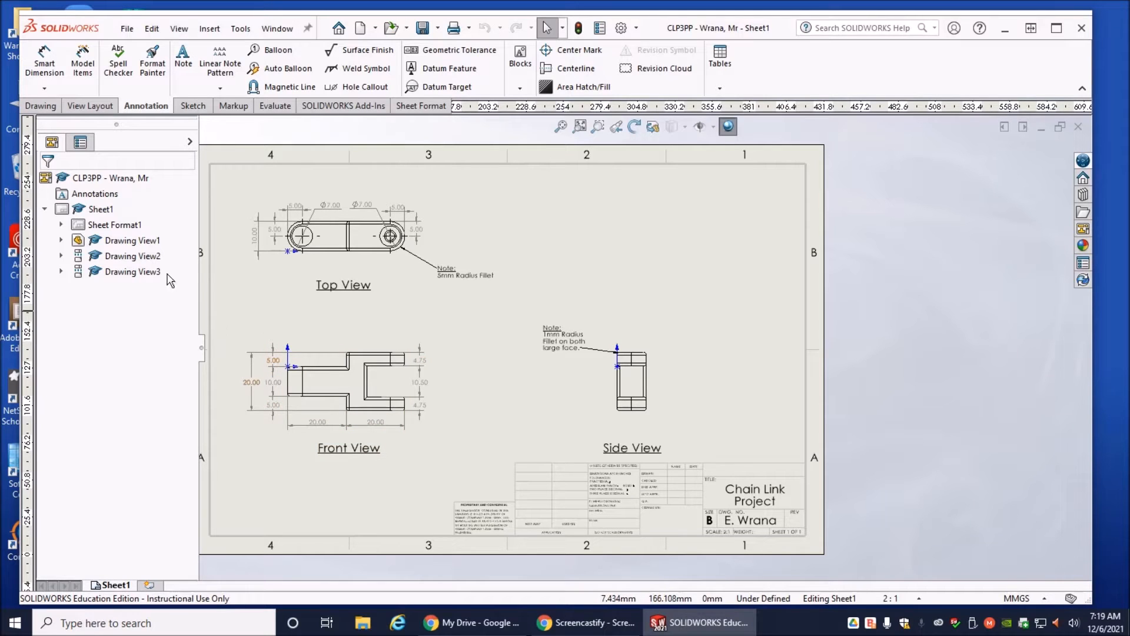
pyautogui.rightClick(93, 213)
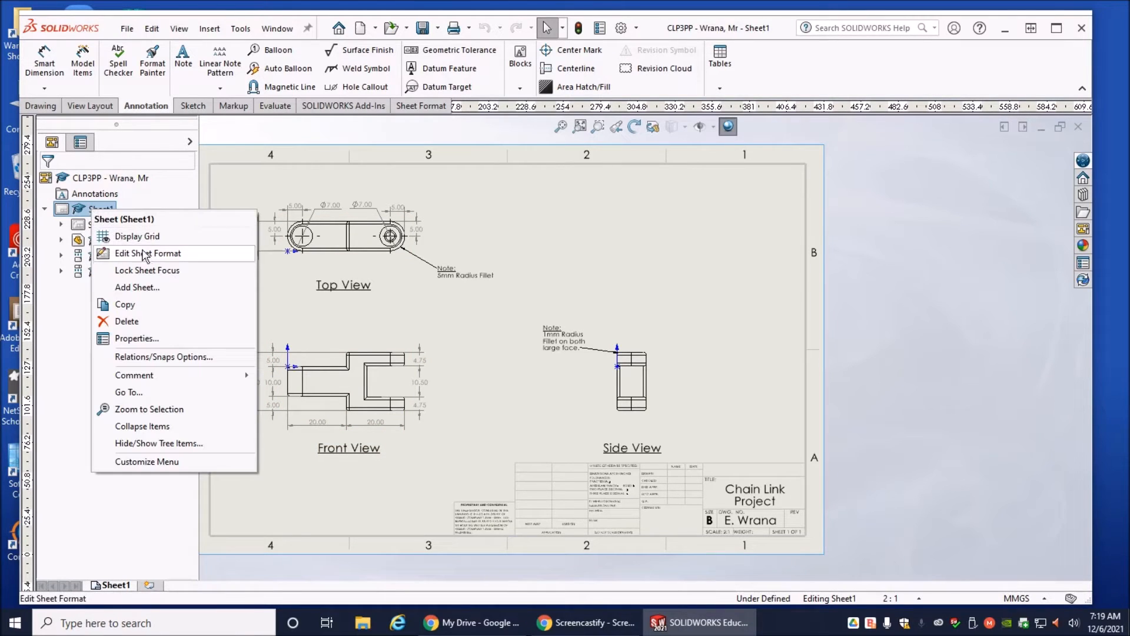
pyautogui.click(155, 259)
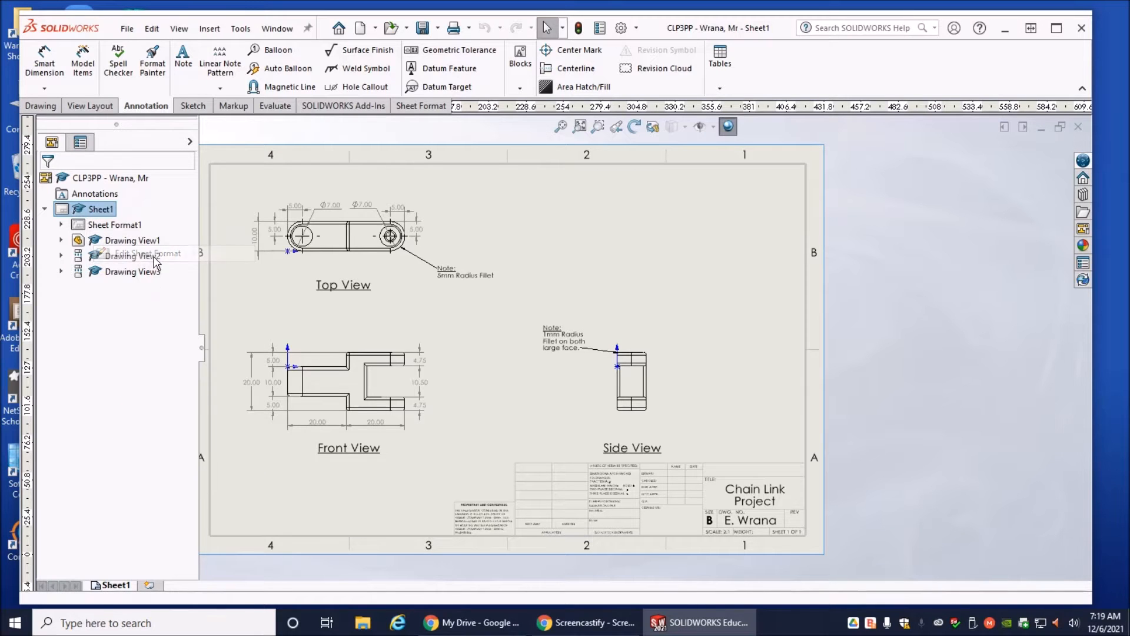
pyautogui.scroll(-4, 755, 510)
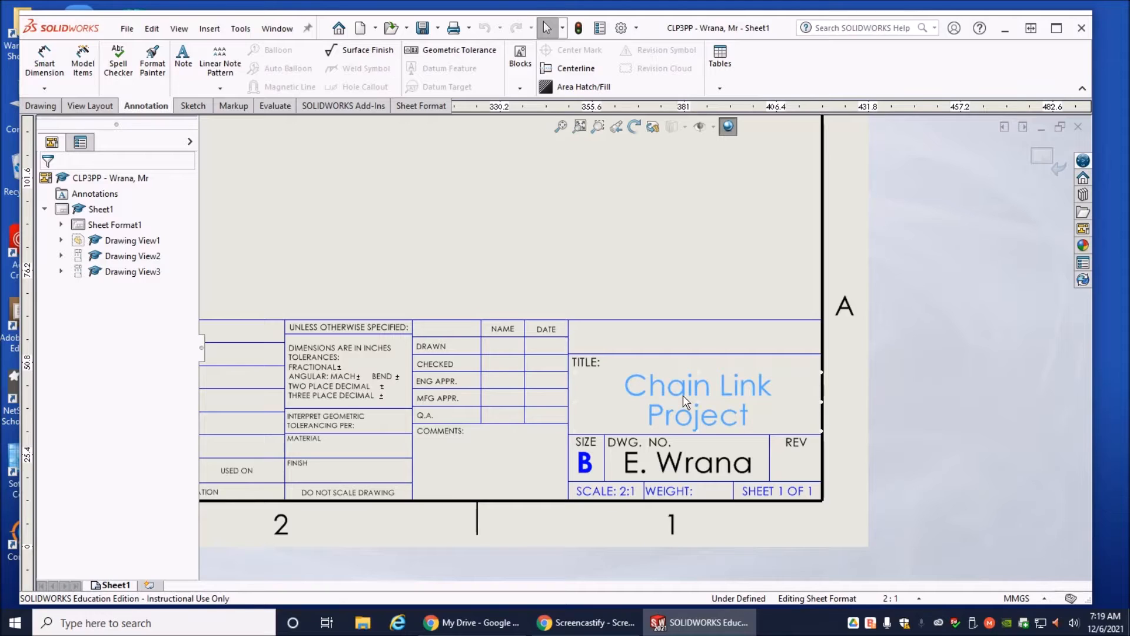
pyautogui.doubleClick(683, 396)
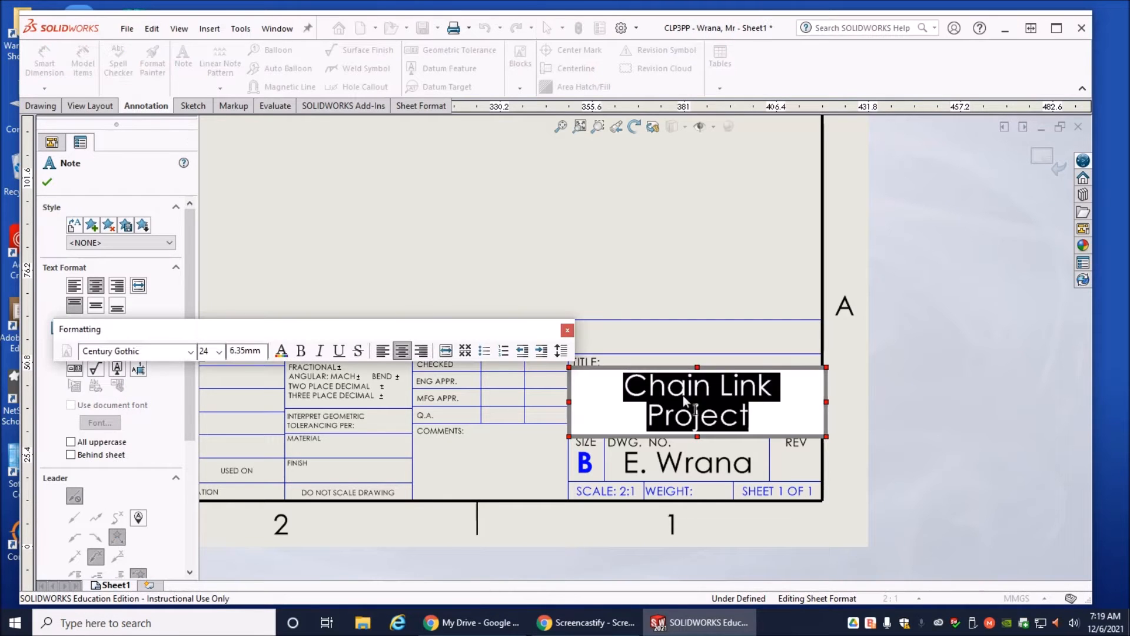
pyautogui.write('3')
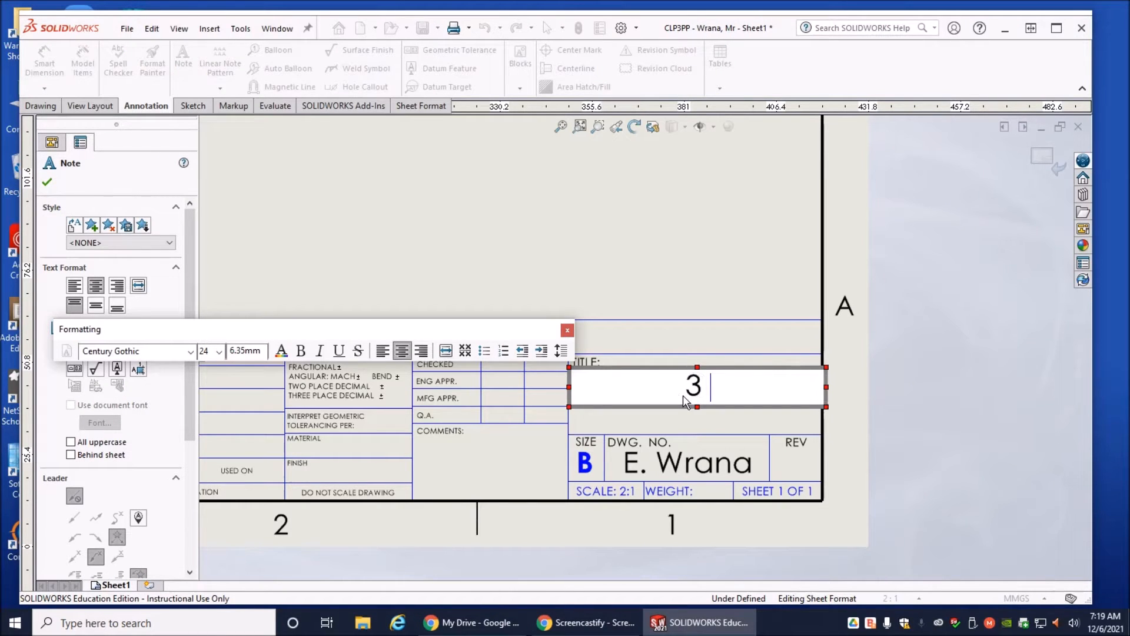
pyautogui.write(' Point ')
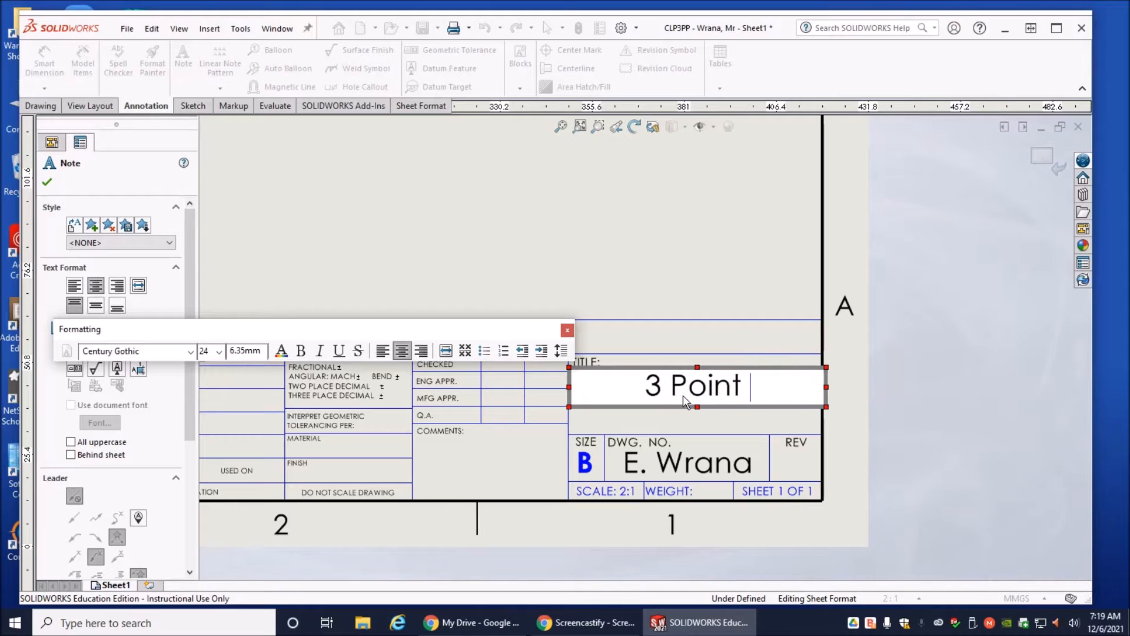
pyautogui.write('Proj')
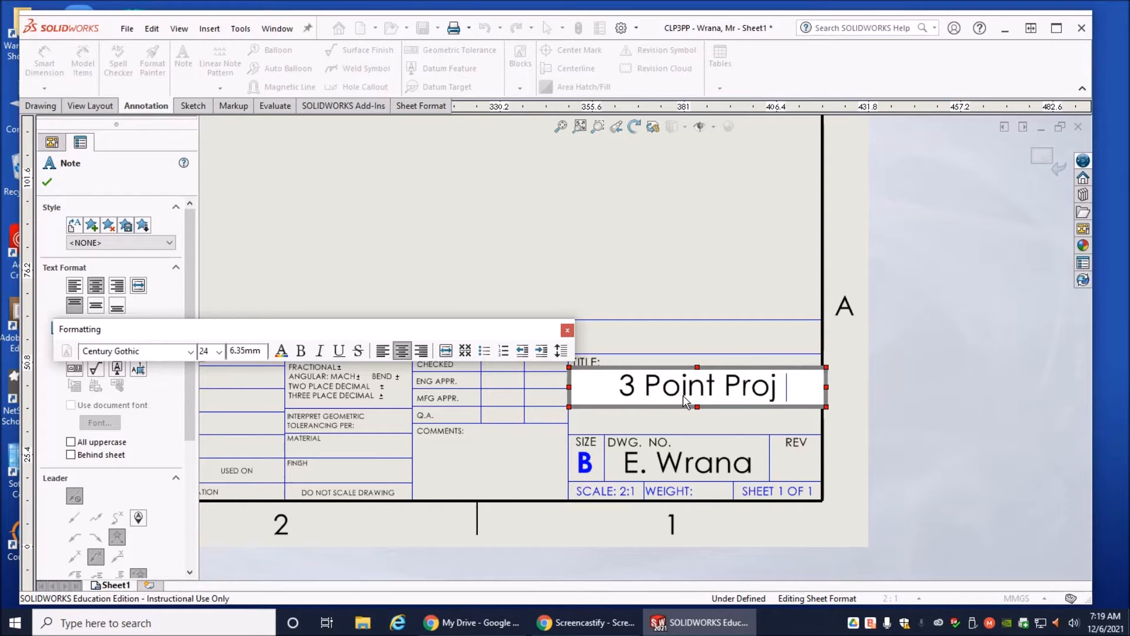
pyautogui.write('ection')
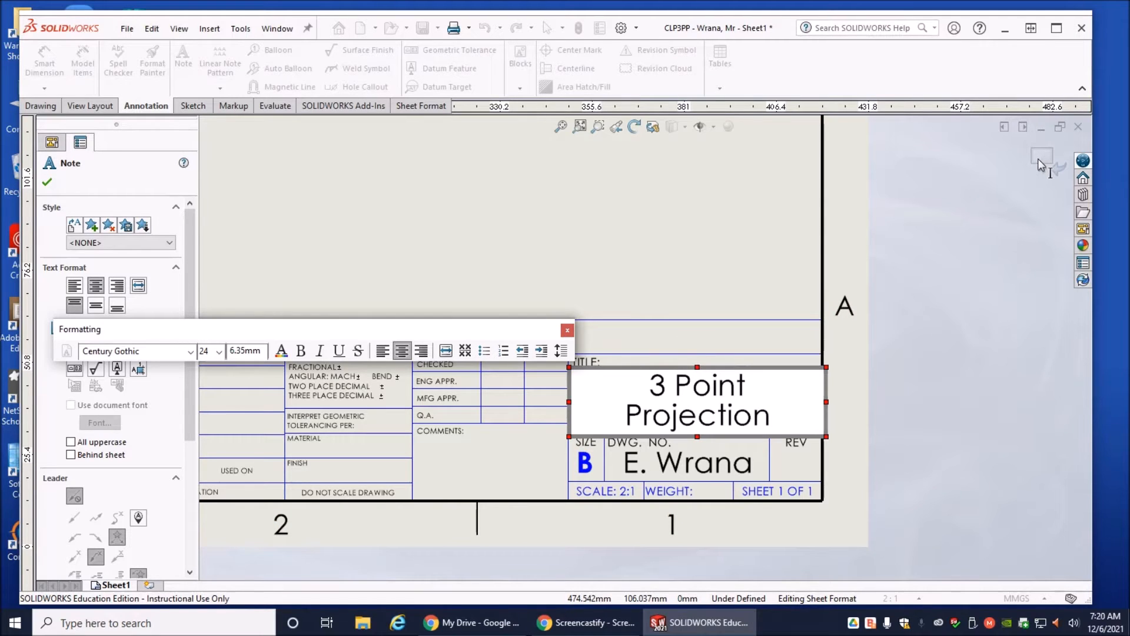
pyautogui.click(714, 197)
pyautogui.click(1055, 155)
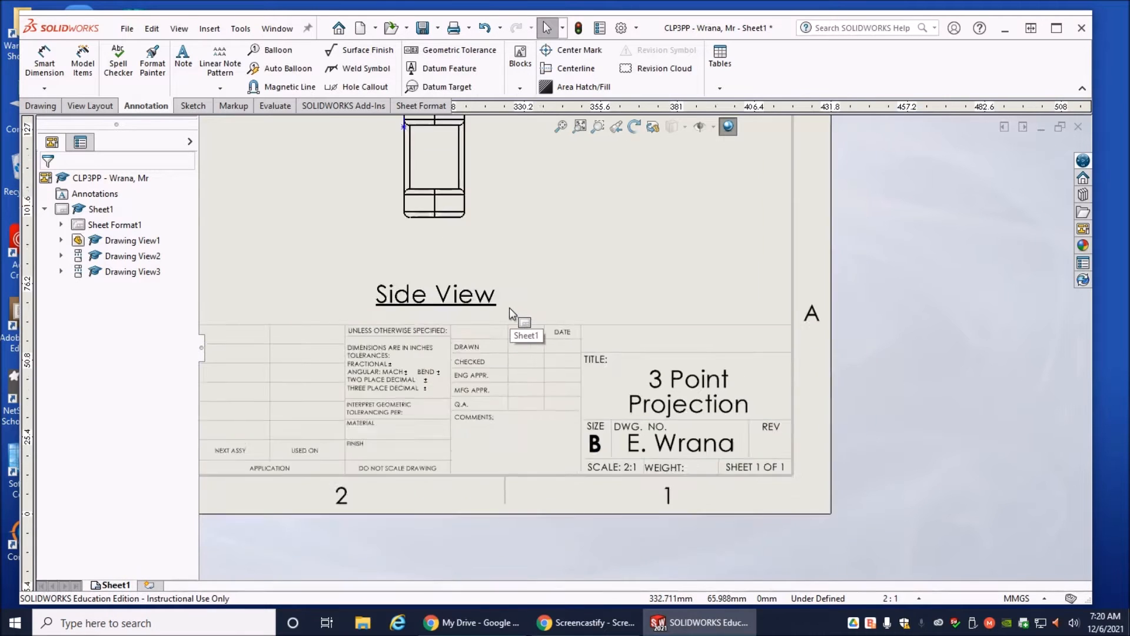
# Add a second sheet and enter "Expanded View" as the title in its title block.
pyautogui.scroll(8, 510, 307)
pyautogui.scroll(-3, 560, 271)
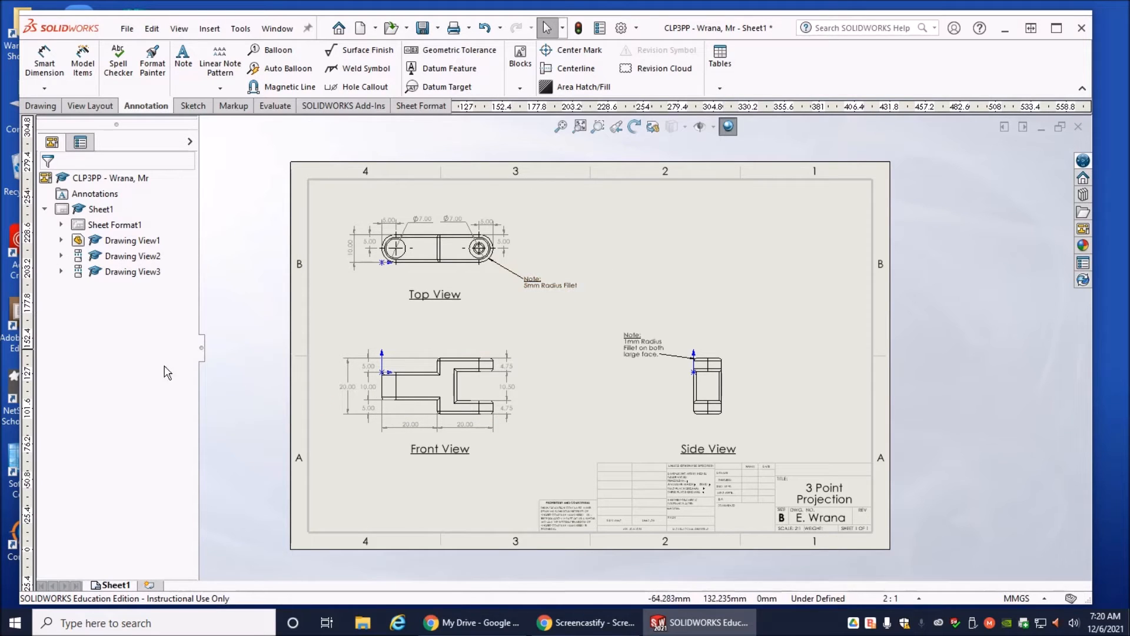
pyautogui.click(152, 585)
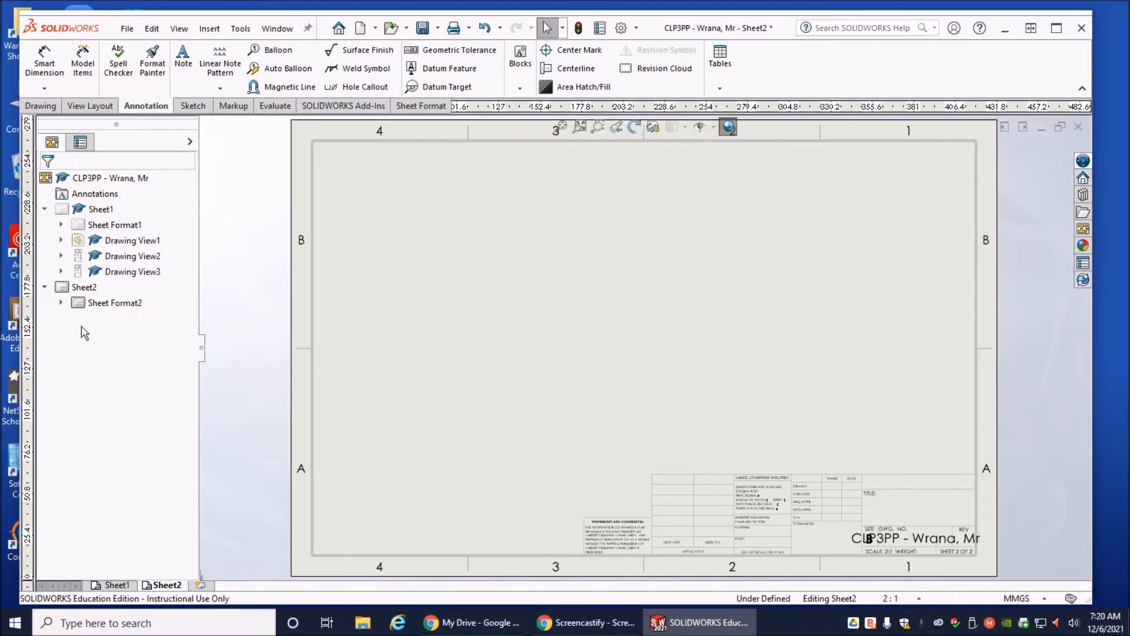
pyautogui.rightClick(65, 293)
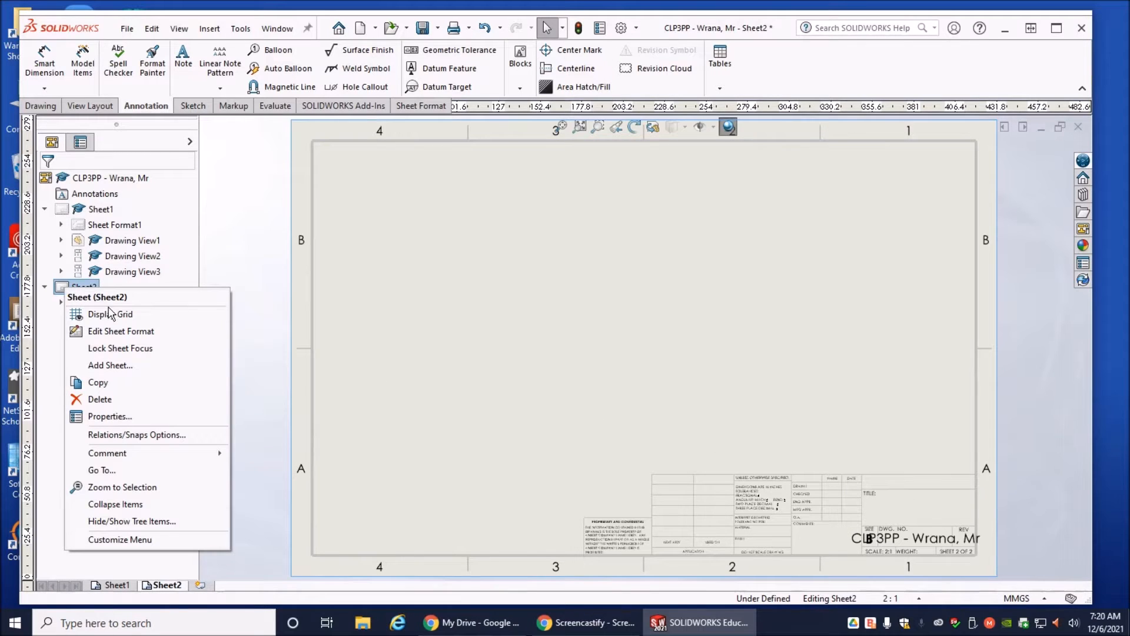
pyautogui.click(114, 330)
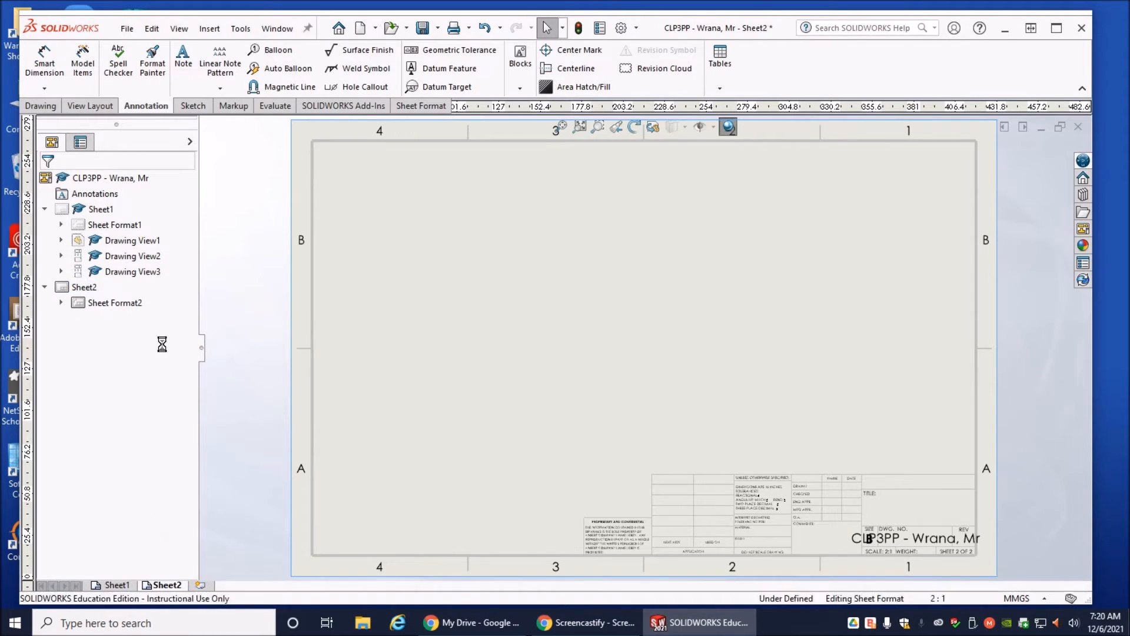
pyautogui.doubleClick(923, 516)
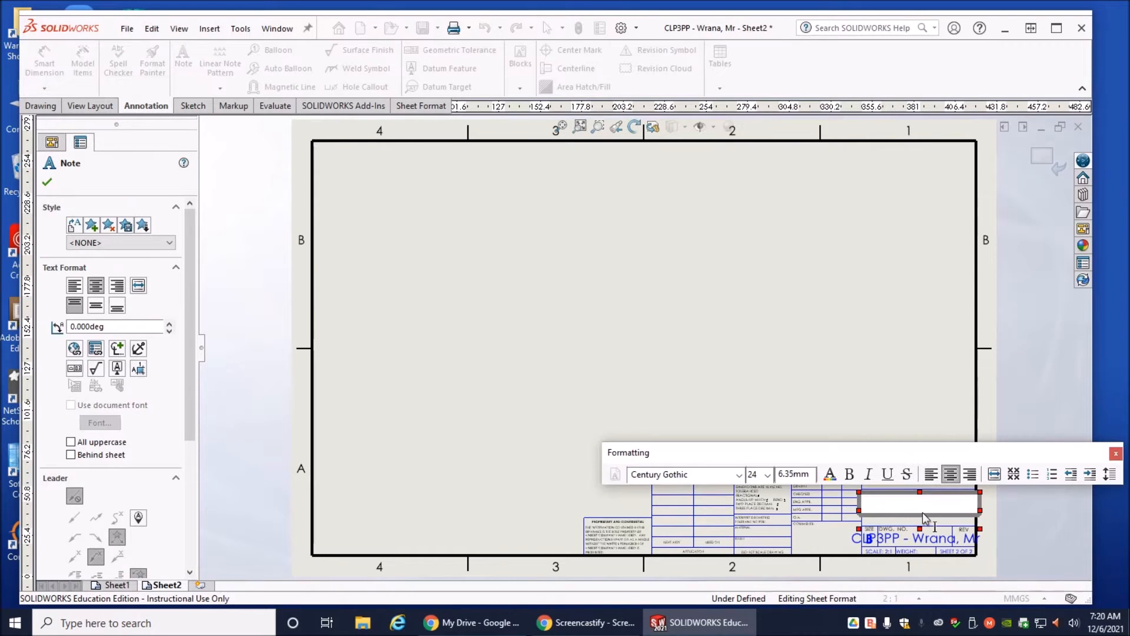
pyautogui.write('Expanded View')
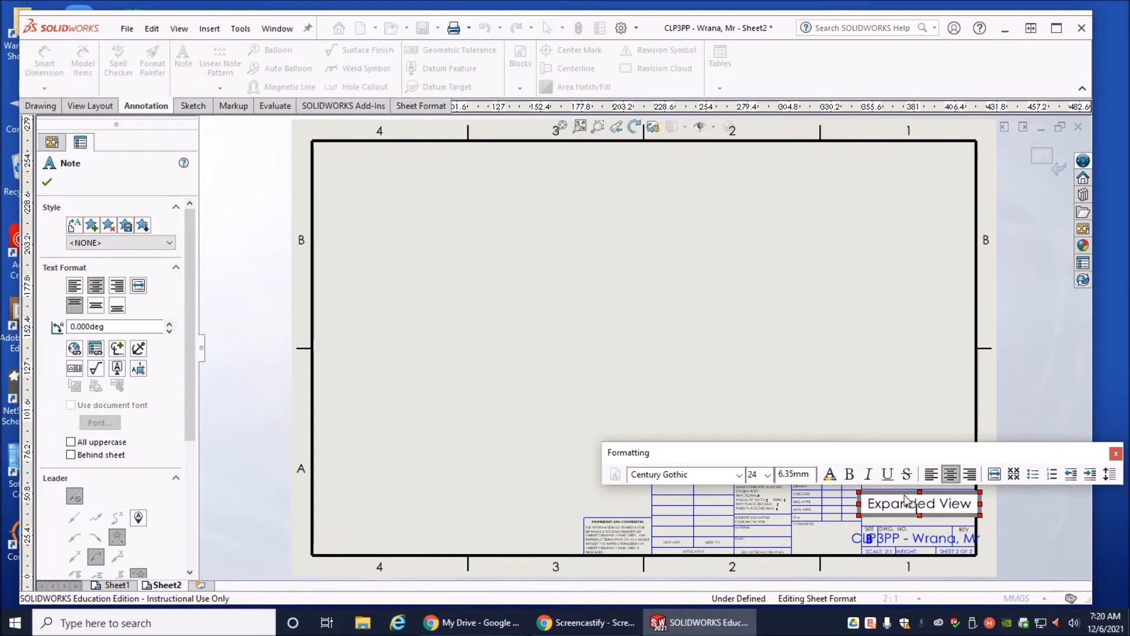
pyautogui.click(841, 392)
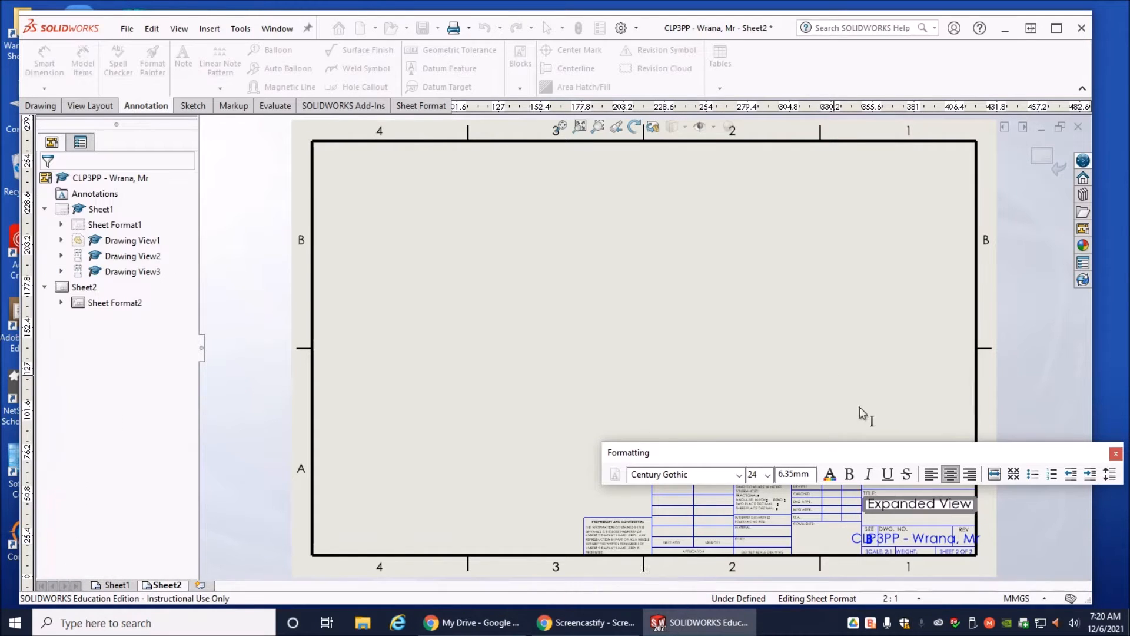
# Replace Sheet2's drawing number text with the drafter's name and exit sheet format editing.
pyautogui.doubleClick(922, 542)
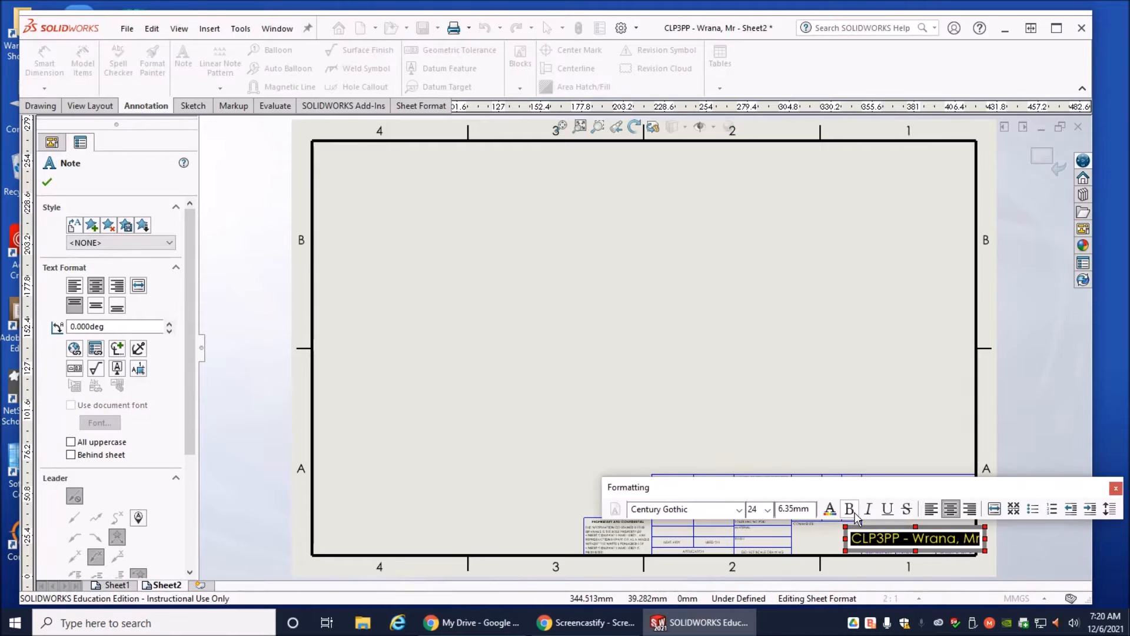
pyautogui.write('E. Wrana')
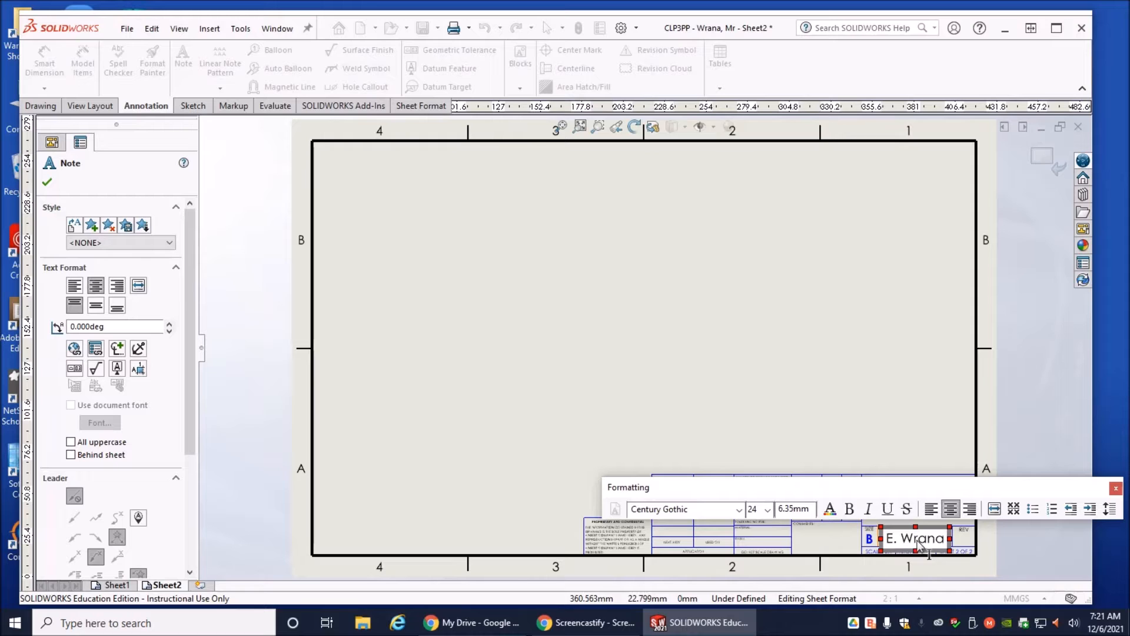
pyautogui.click(877, 394)
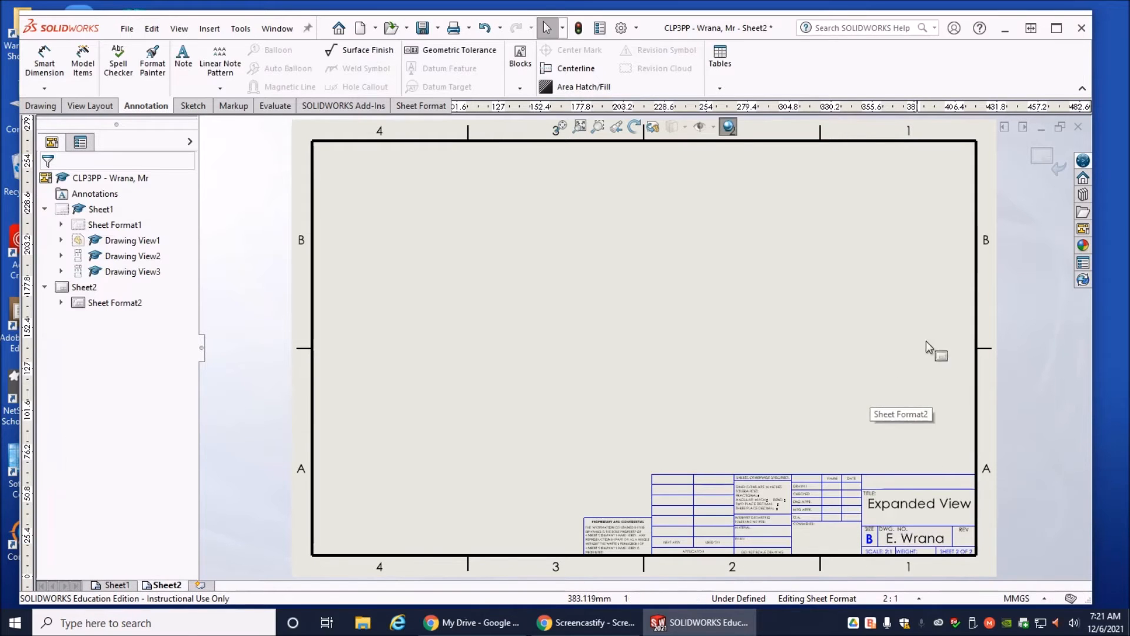
pyautogui.click(1043, 158)
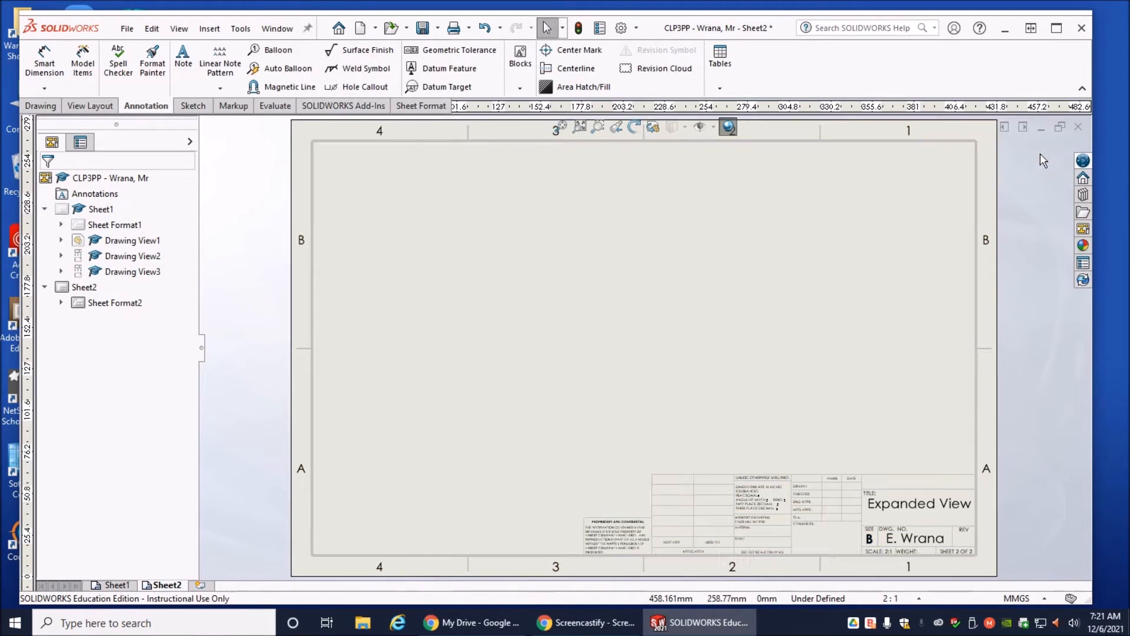
# Load the chain link part's standard views into the View Palette for Sheet2.
pyautogui.scroll(4, 975, 214)
pyautogui.scroll(-1, 940, 261)
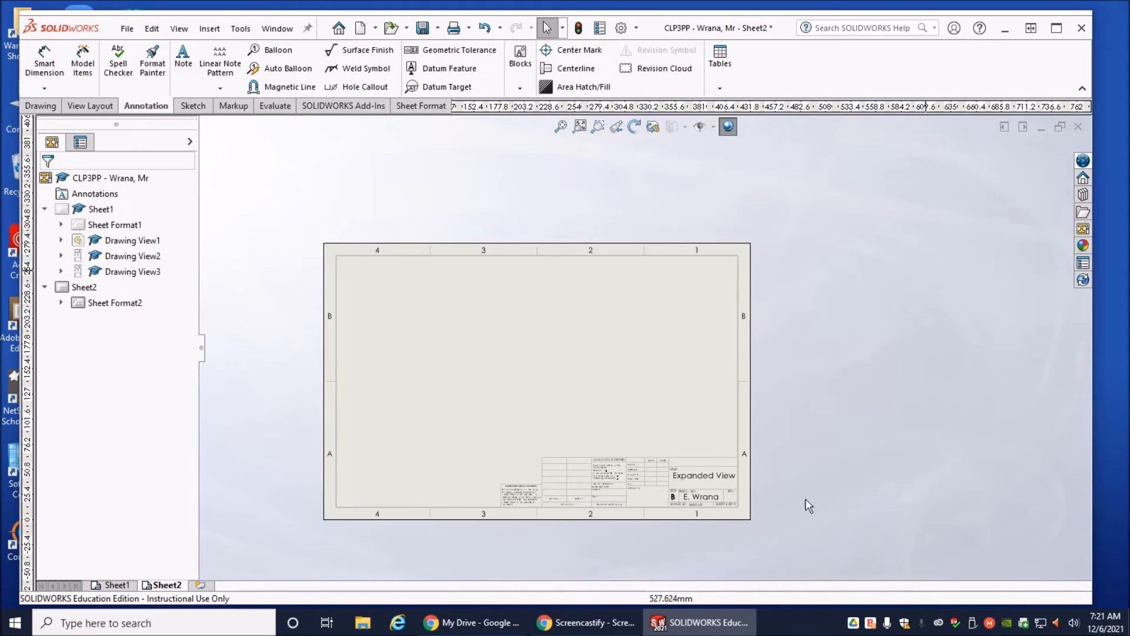
pyautogui.scroll(-1, 843, 454)
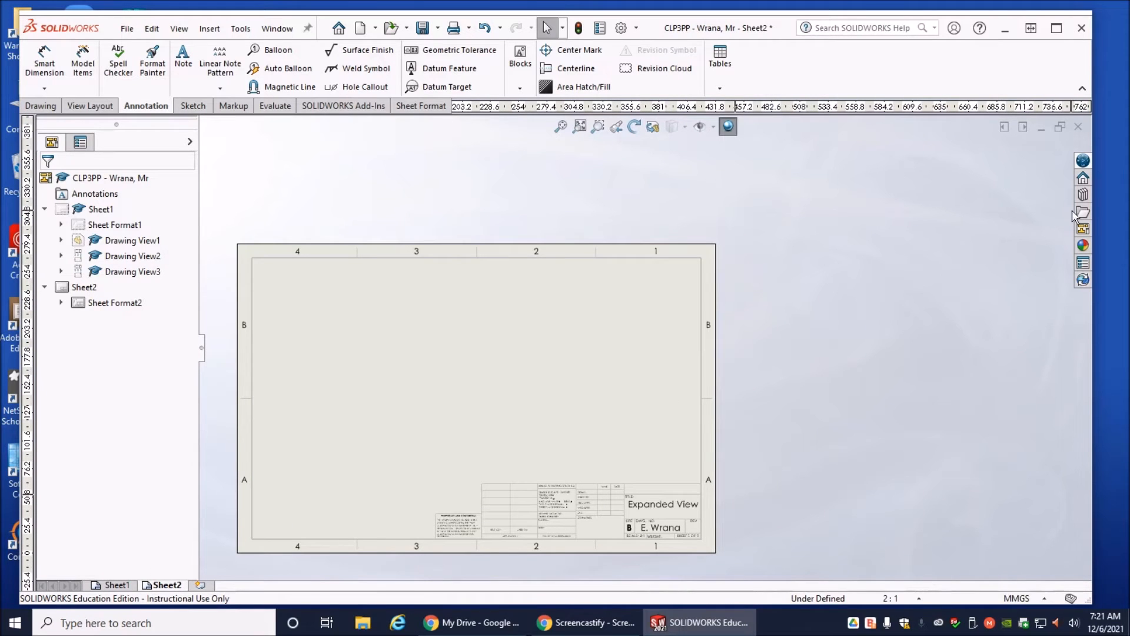
pyautogui.click(1082, 229)
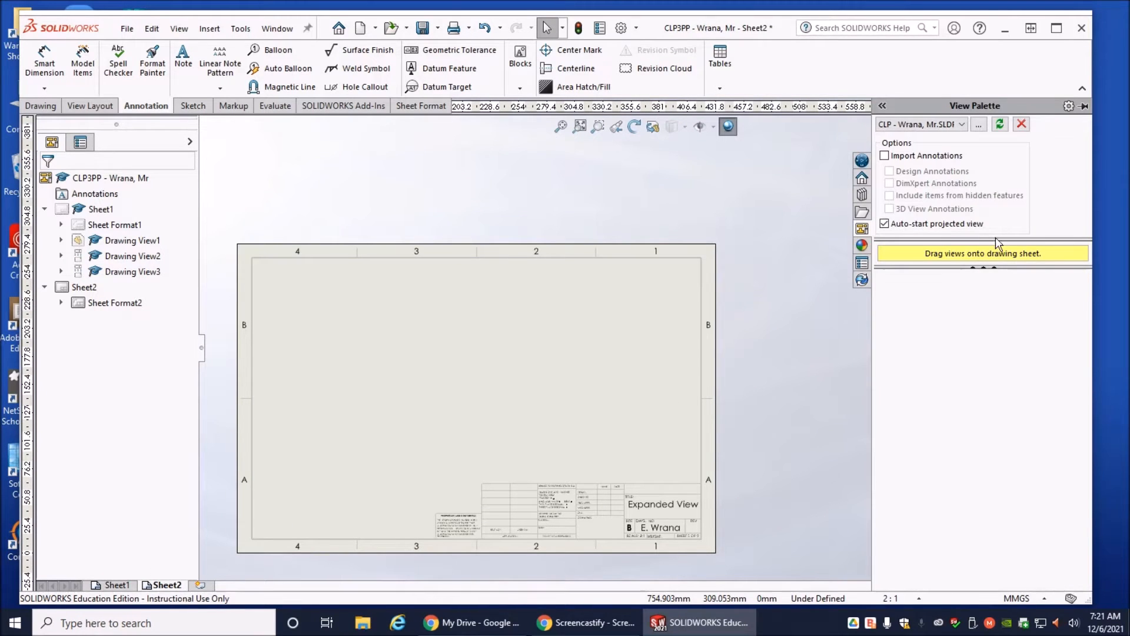
pyautogui.click(1000, 124)
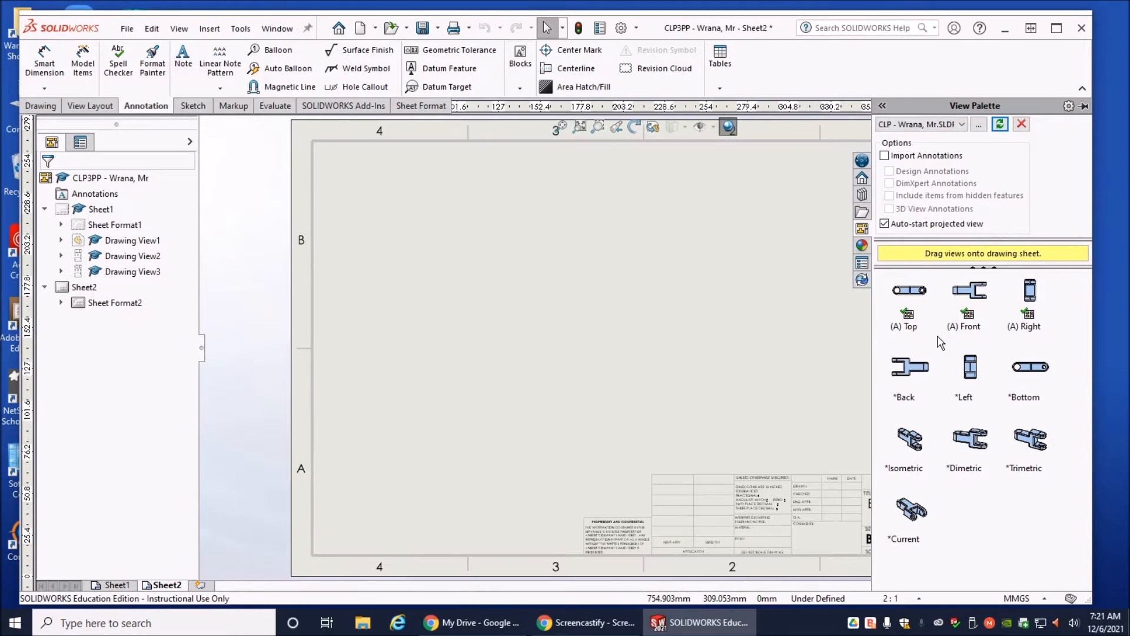
pyautogui.scroll(5, 846, 323)
pyautogui.scroll(-3, 730, 322)
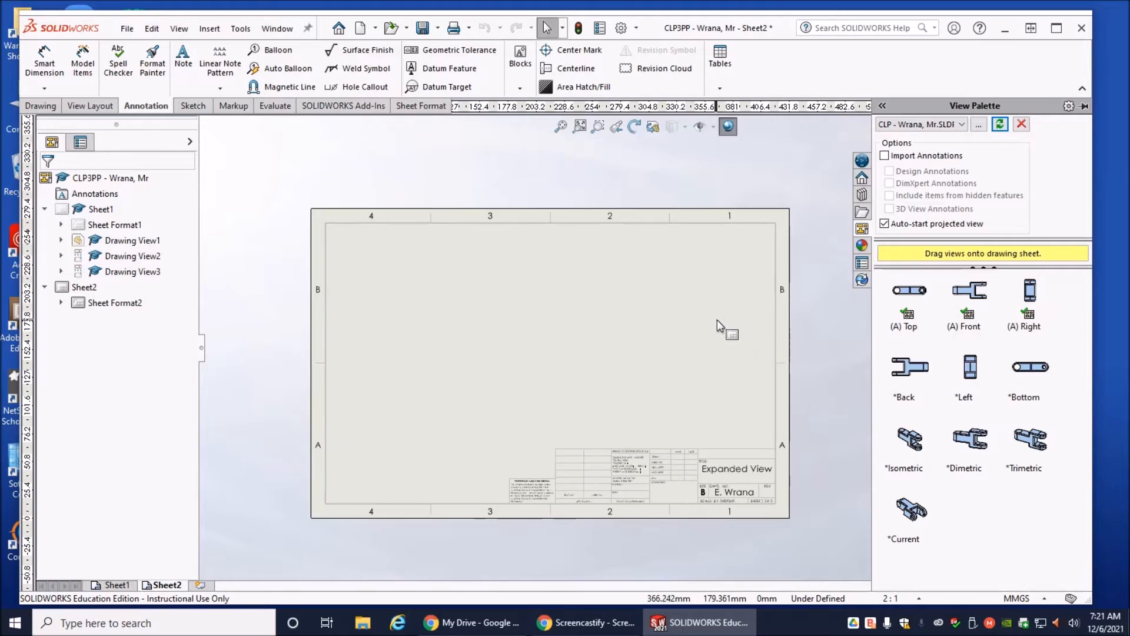
pyautogui.scroll(-1, 717, 320)
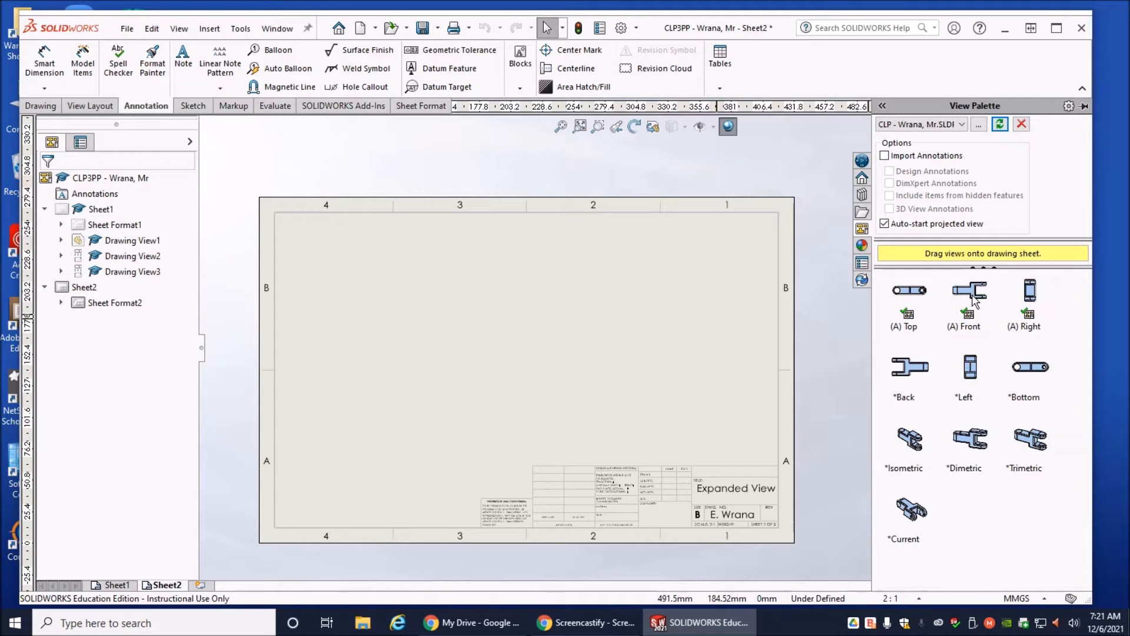
# Place the part's front view on Sheet2, right of the sheet's centre, with room for projections on all sides.
pyautogui.moveTo(974, 302); pyautogui.dragTo(613, 301)
pyautogui.moveTo(617, 361); pyautogui.dragTo(1025, 333)
pyautogui.moveTo(972, 294); pyautogui.dragTo(602, 348)
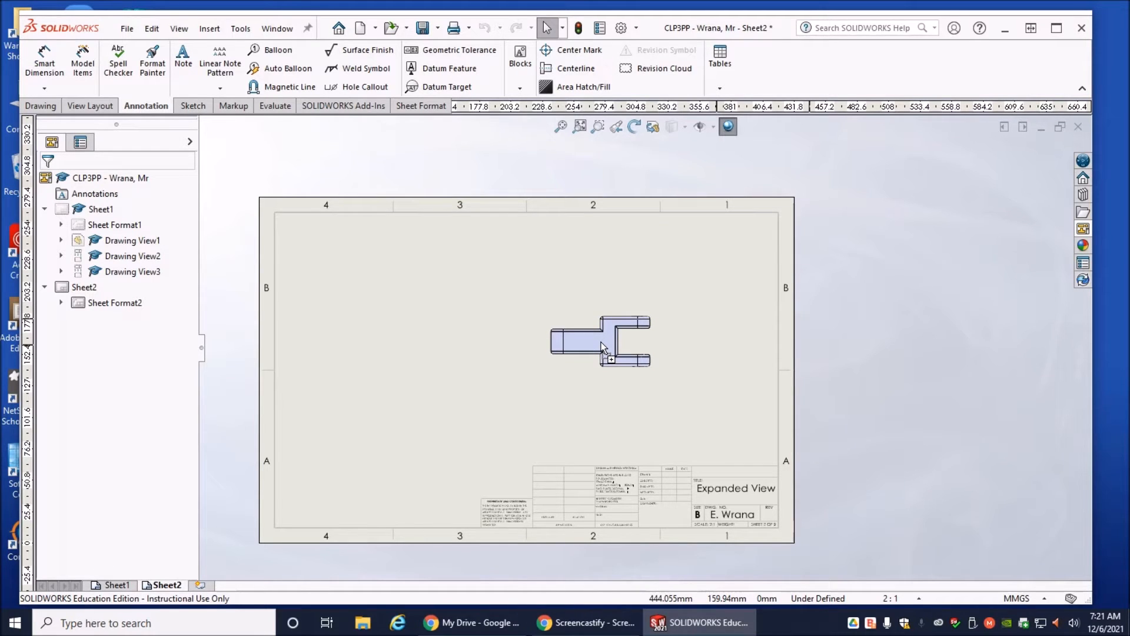
pyautogui.moveTo(601, 344); pyautogui.dragTo(602, 345)
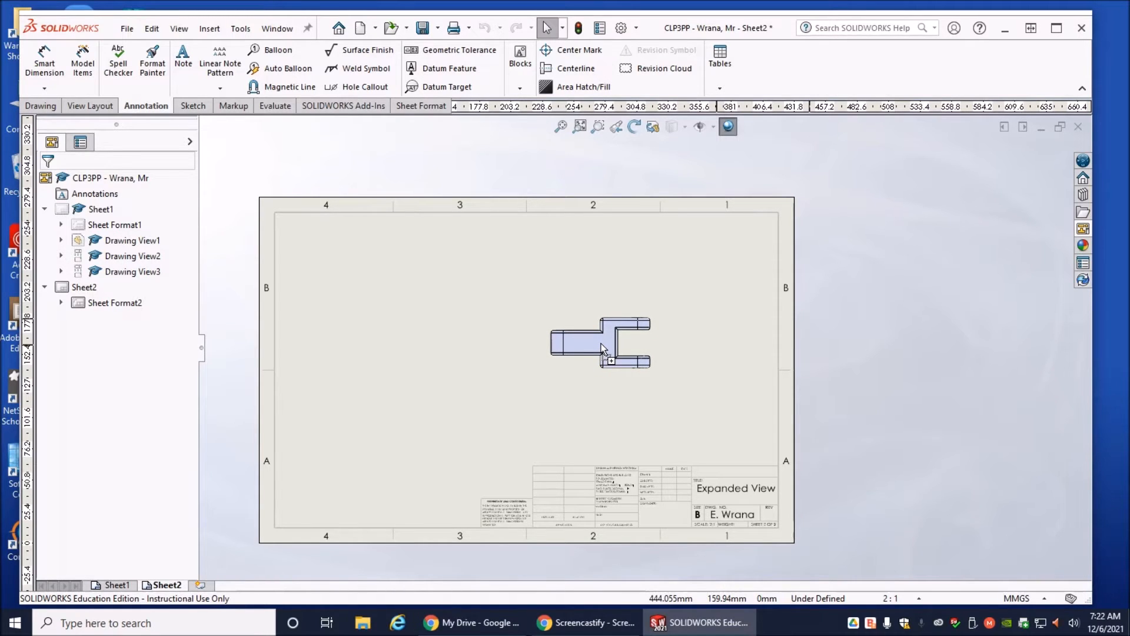
pyautogui.moveTo(602, 346); pyautogui.dragTo(601, 346)
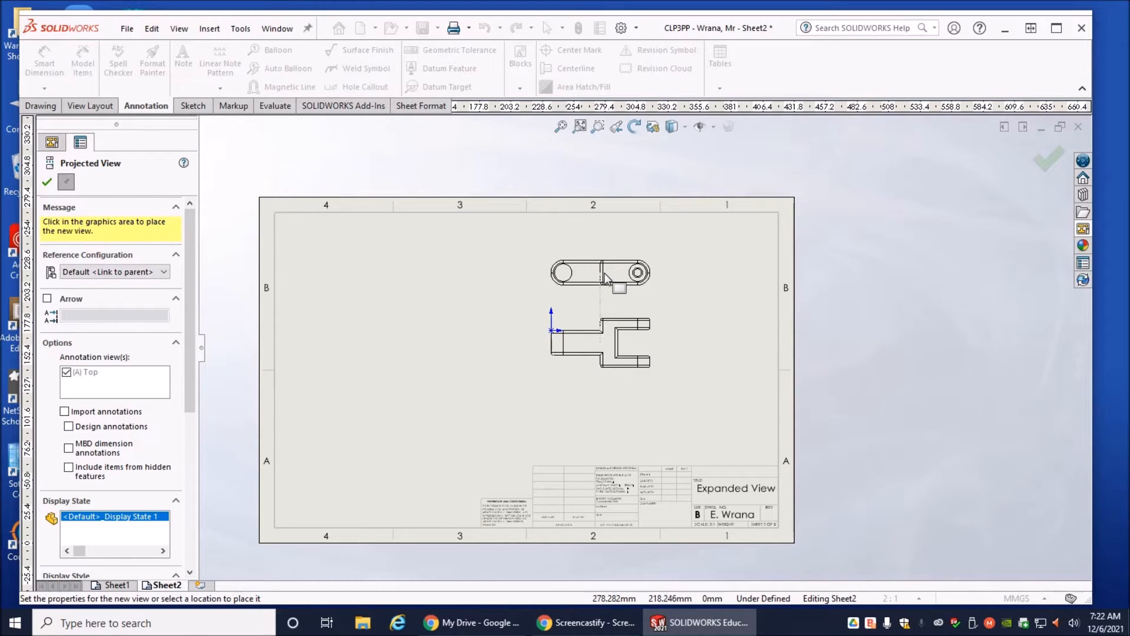
# Project the top, bottom, right and left views from the front view on Sheet2 and finish the projection.
pyautogui.click(606, 276)
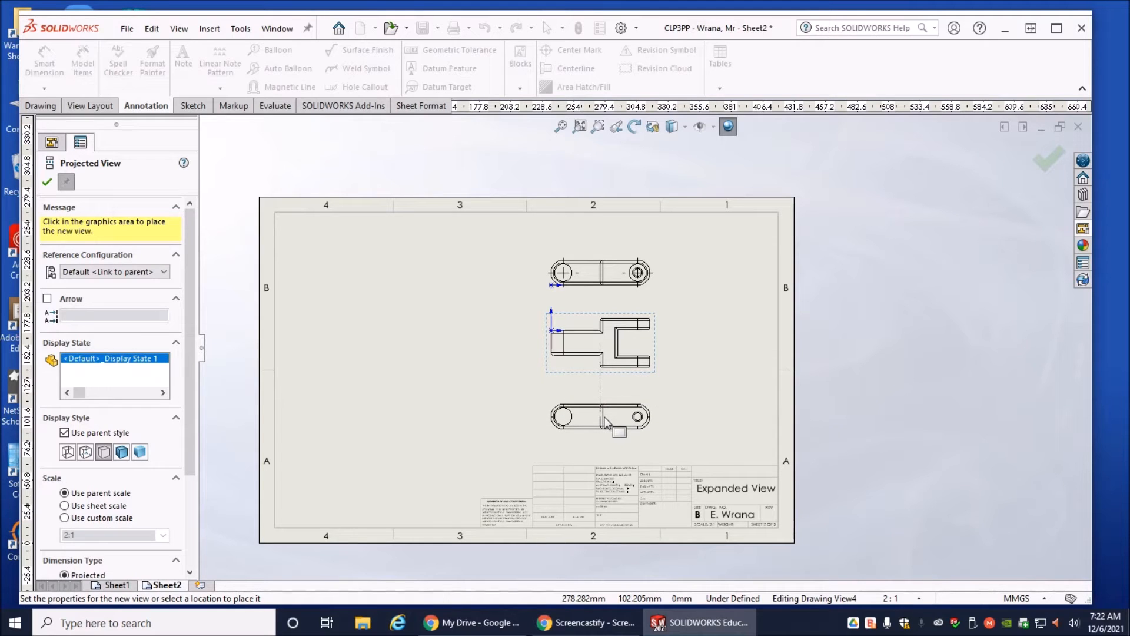
pyautogui.click(606, 421)
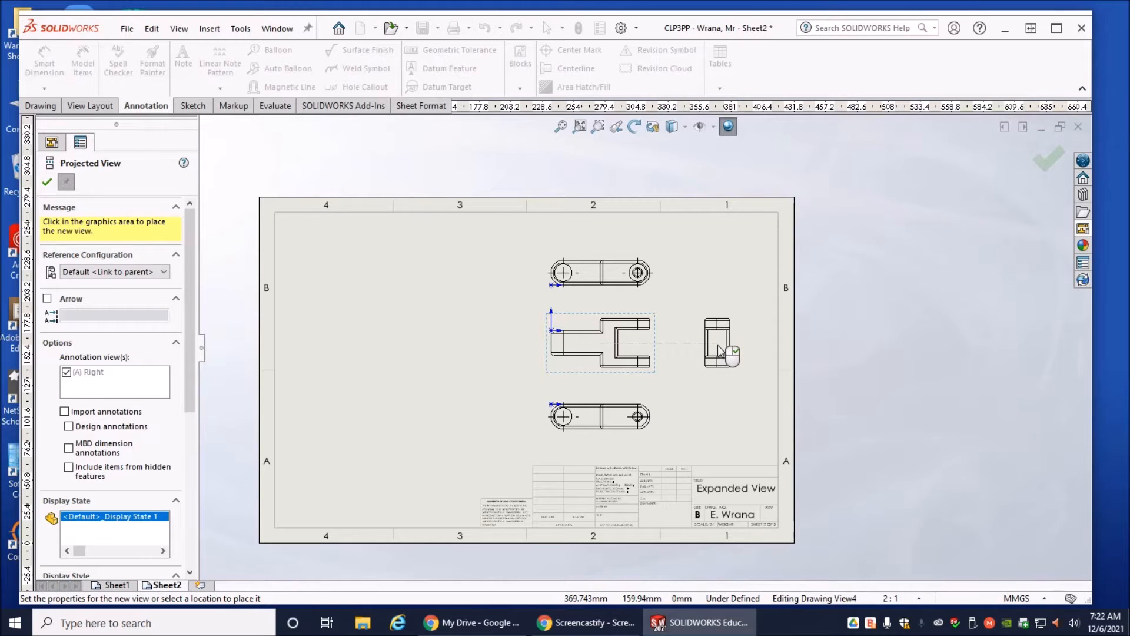
pyautogui.click(718, 345)
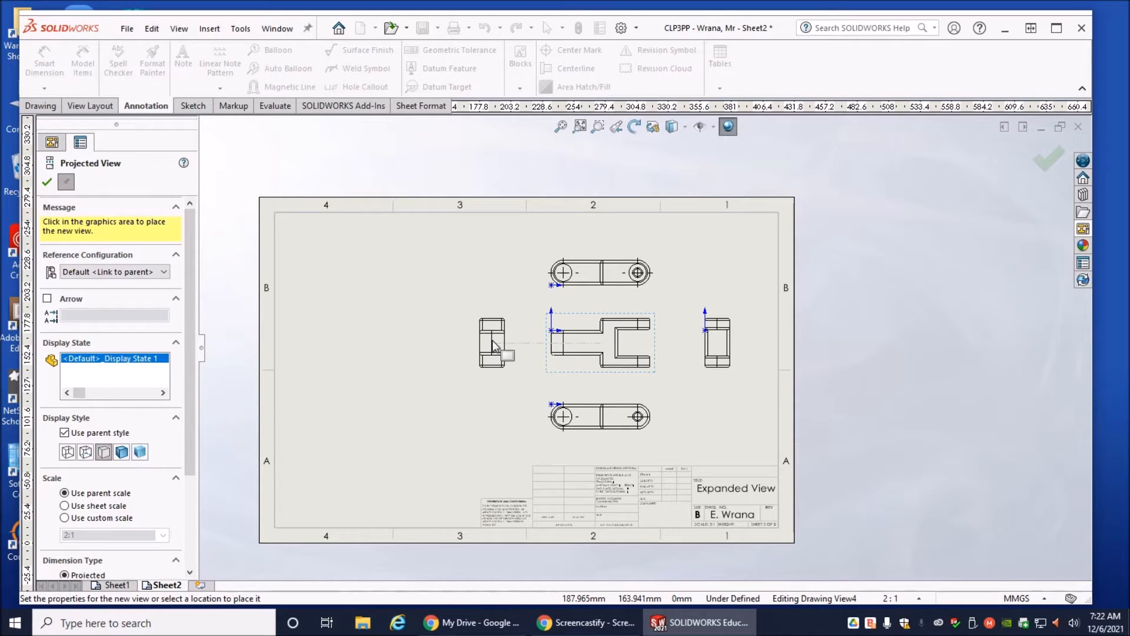
pyautogui.click(494, 346)
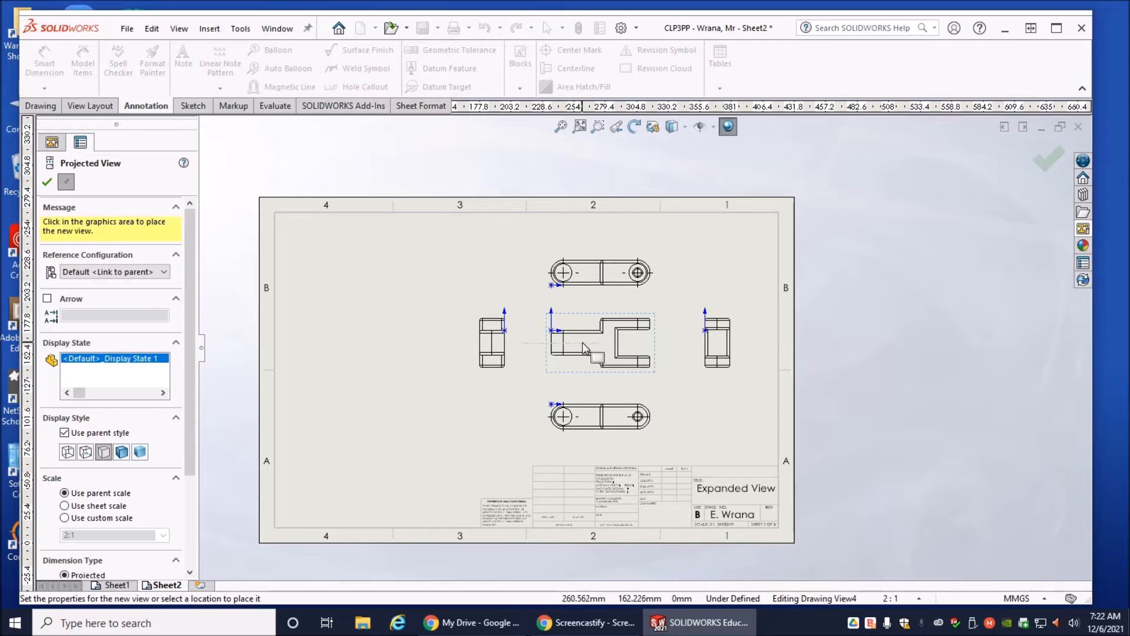
pyautogui.click(47, 184)
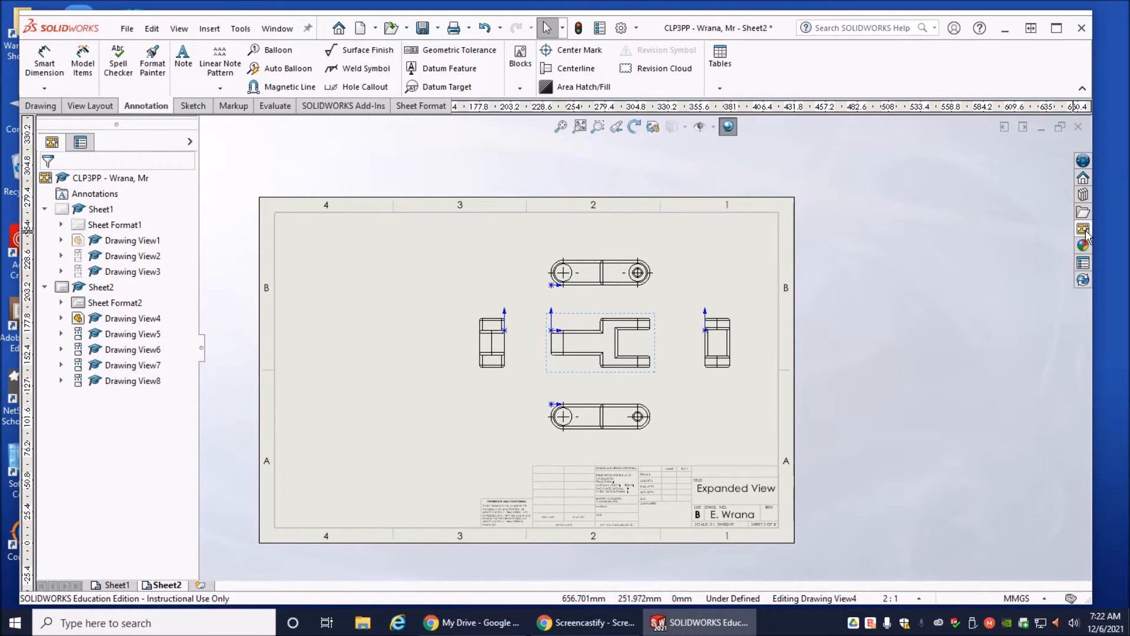
# Place the part's back view to the left of the left view, in line with it, without further projections.
pyautogui.click(1083, 229)
pyautogui.moveTo(915, 371); pyautogui.dragTo(382, 335)
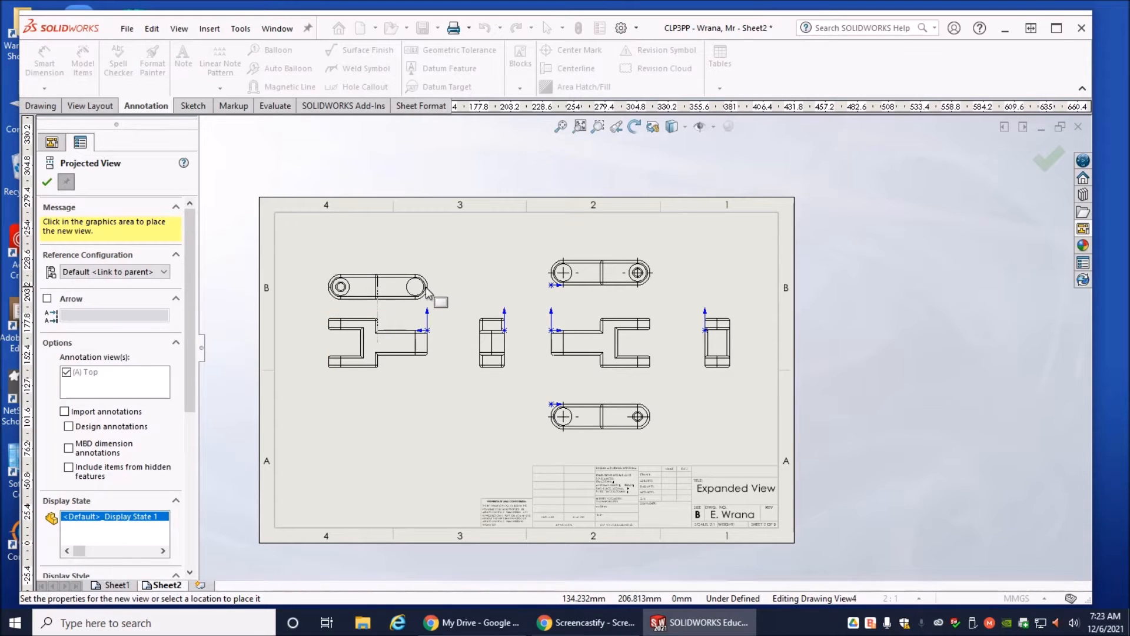
pyautogui.click(47, 183)
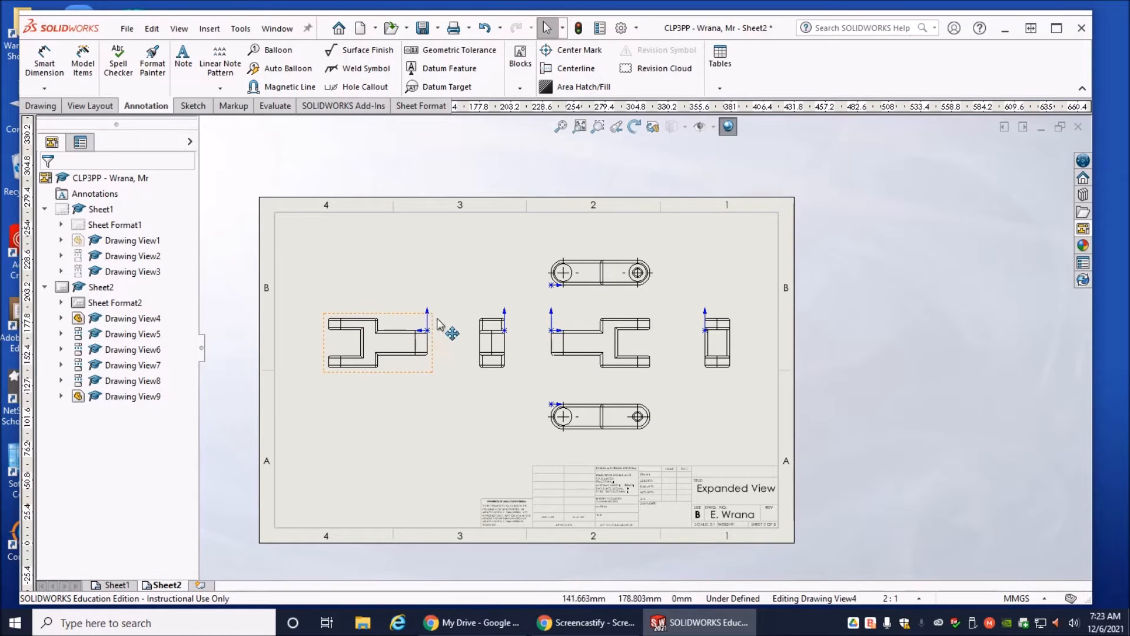
# Hide the origins in the drawing views.
pyautogui.click(179, 28)
pyautogui.moveTo(209, 134)
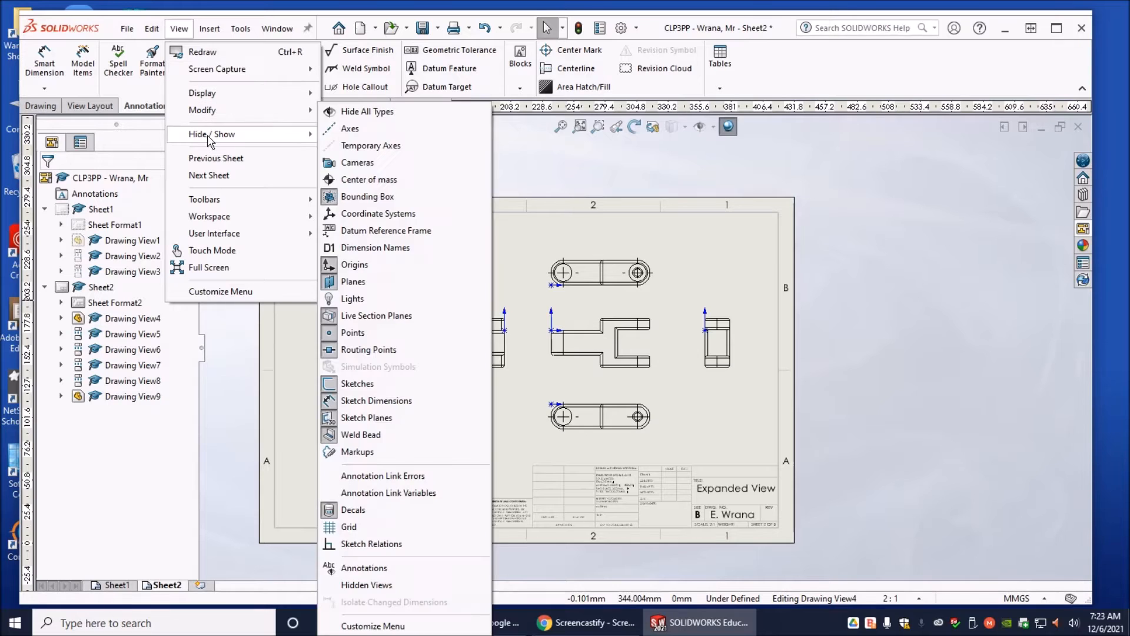
pyautogui.click(355, 268)
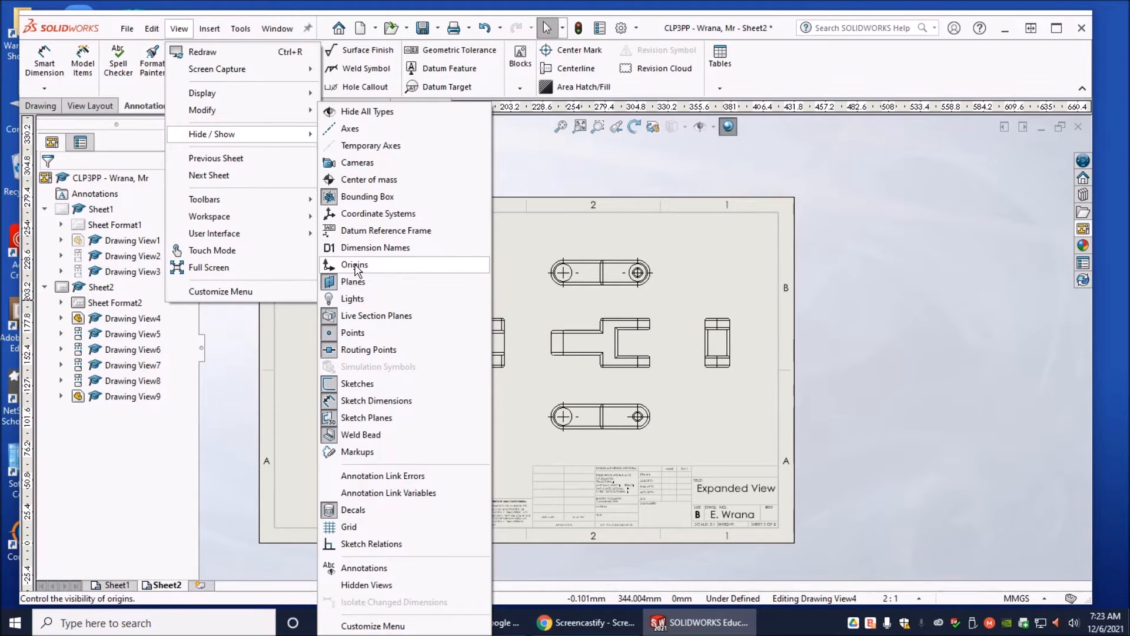
pyautogui.click(570, 176)
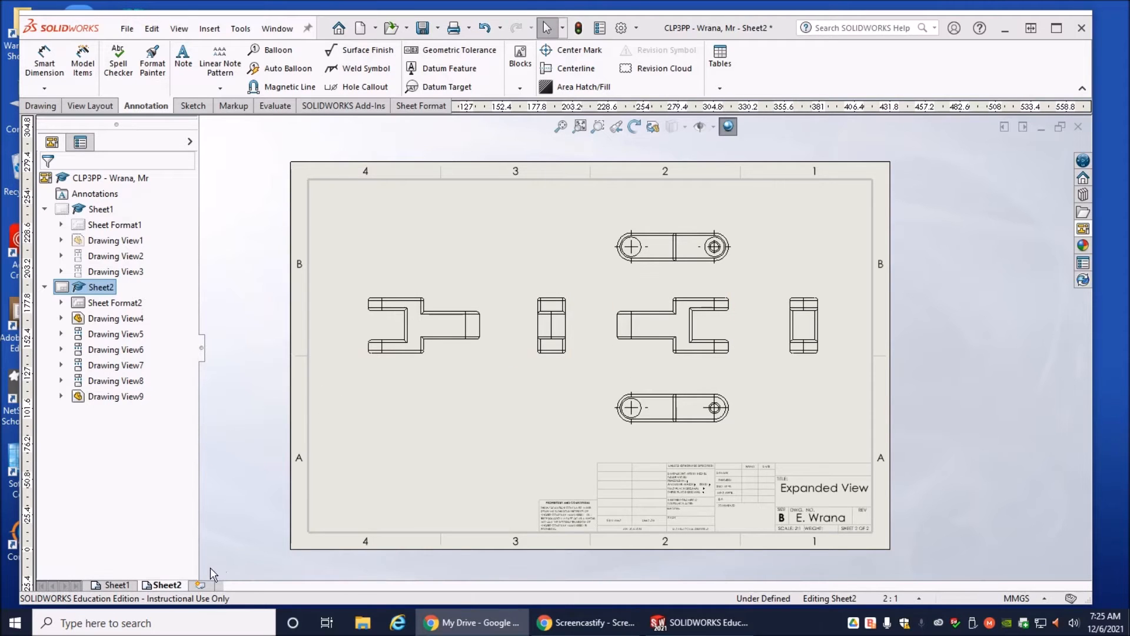
# Add a third sheet to the drawing and name it "Sheet3".
pyautogui.click(201, 586)
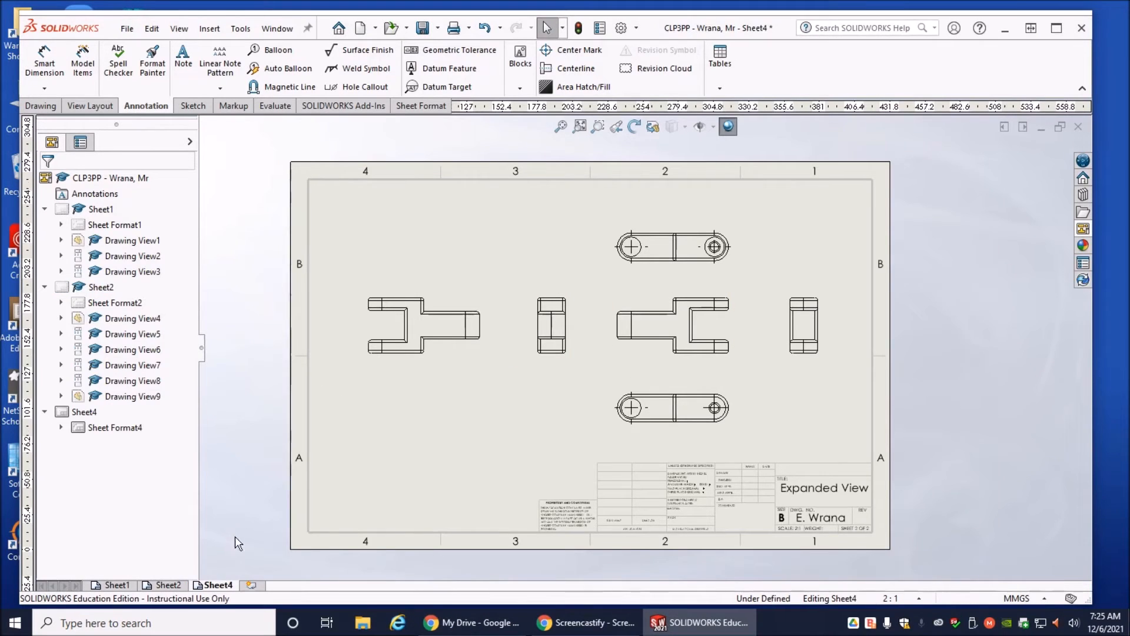
pyautogui.rightClick(231, 588)
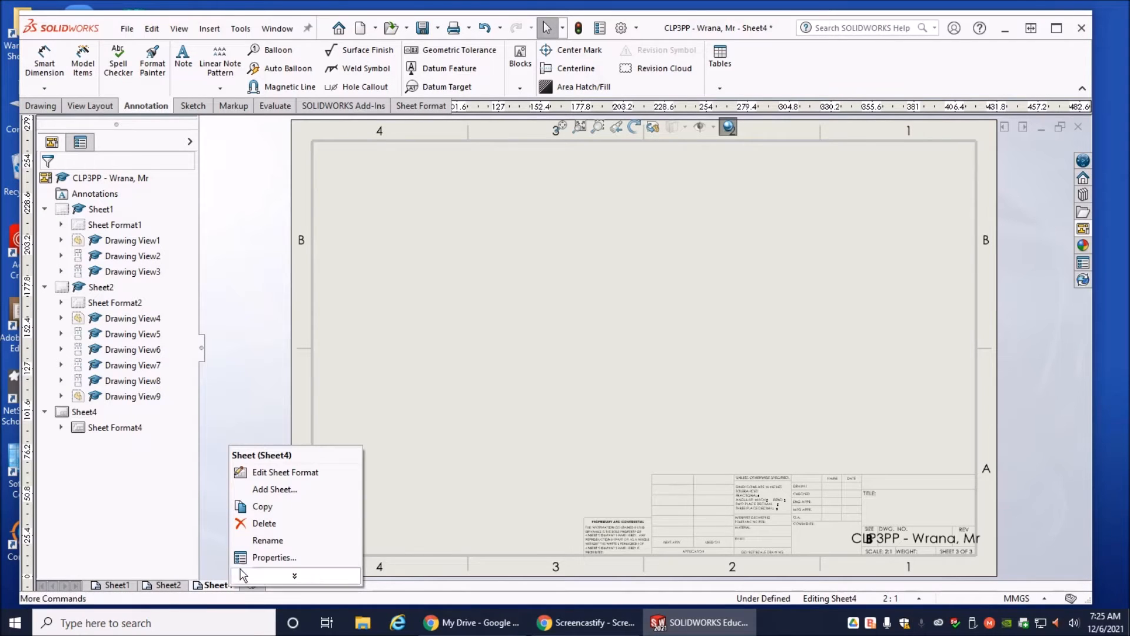
pyautogui.click(263, 542)
pyautogui.write('Sheet')
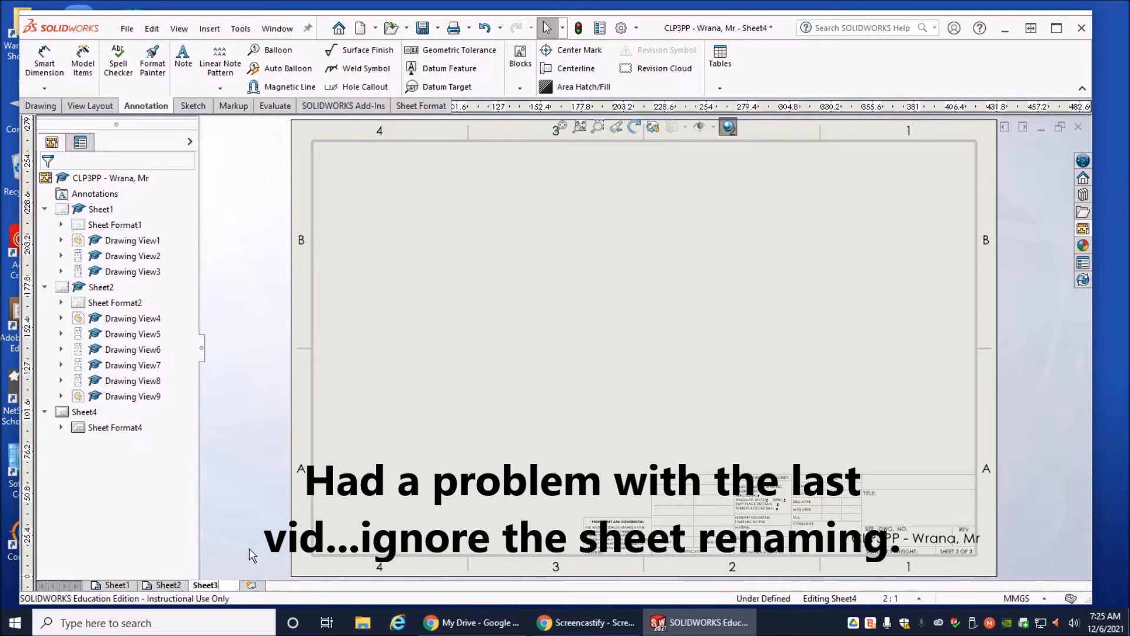
pyautogui.write('3')
pyautogui.press('Return')
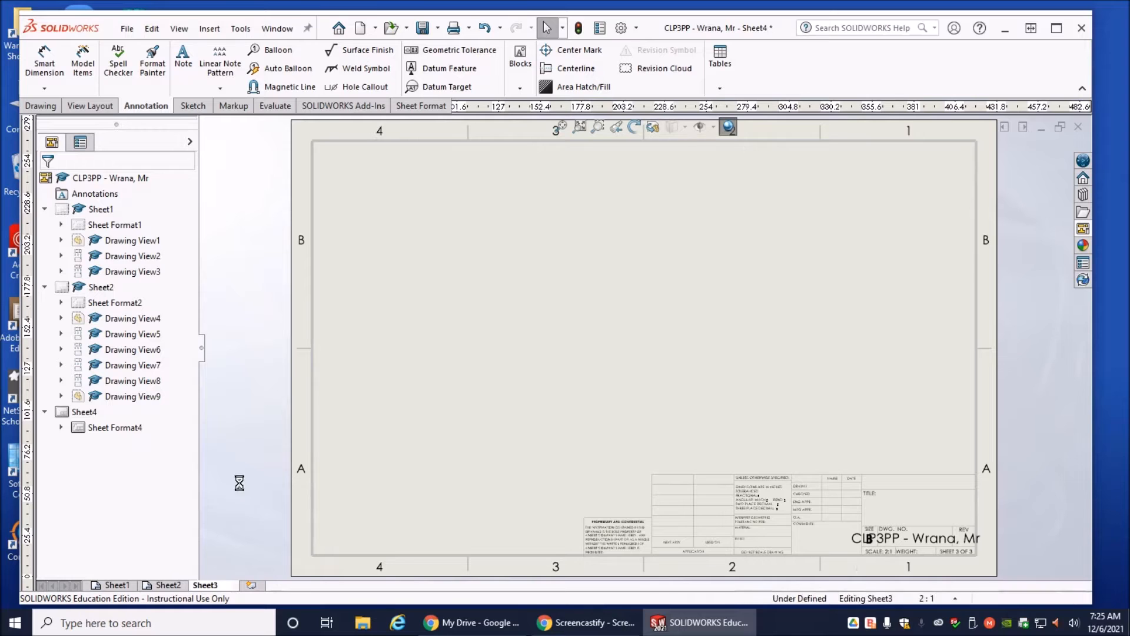
# Edit Sheet3's format and enter "Section View" as the title in its title block.
pyautogui.scroll(-5, 1016, 545)
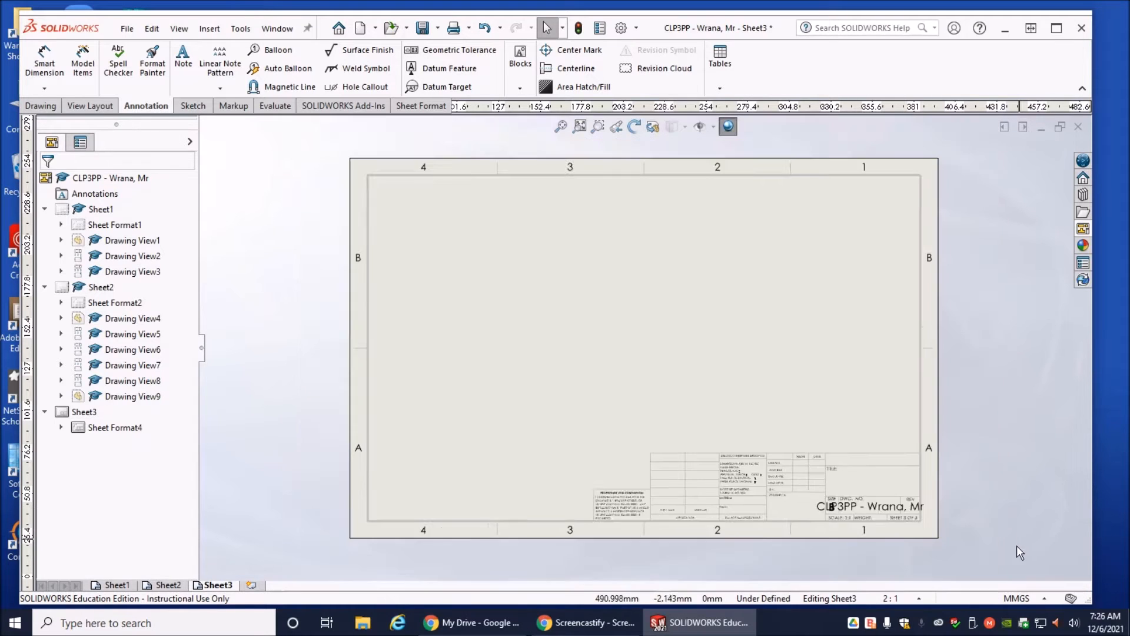
pyautogui.scroll(-4, 758, 436)
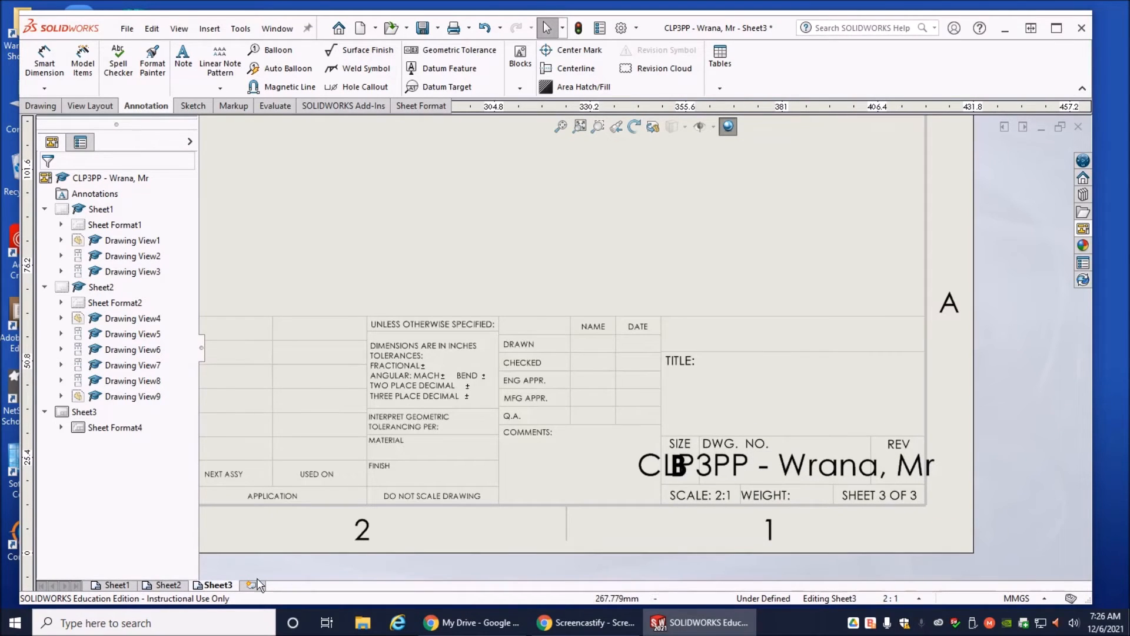
pyautogui.moveTo(250, 579)
pyautogui.mouseDown()
pyautogui.moveTo(708, 328)
pyautogui.moveTo(761, 404)
pyautogui.mouseUp()
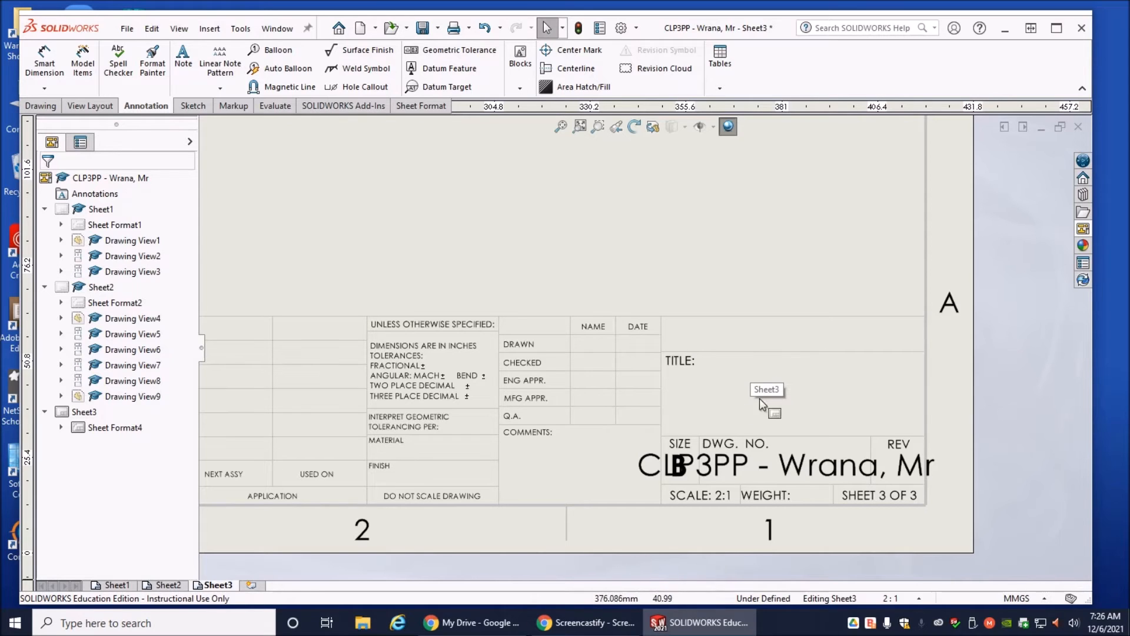
pyautogui.rightClick(83, 413)
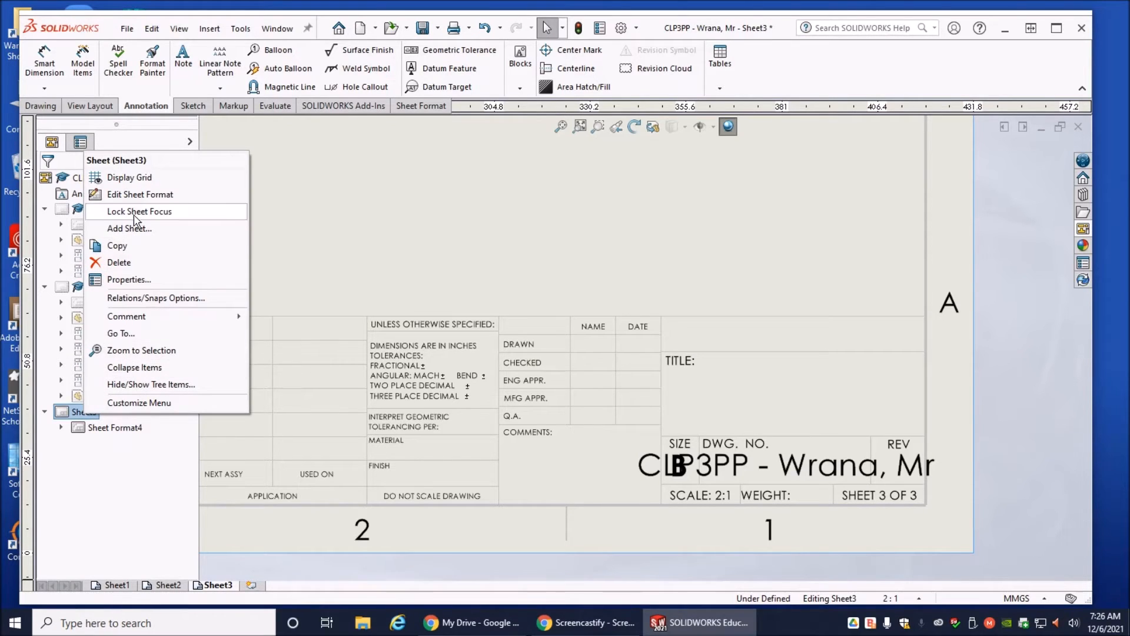
pyautogui.click(140, 194)
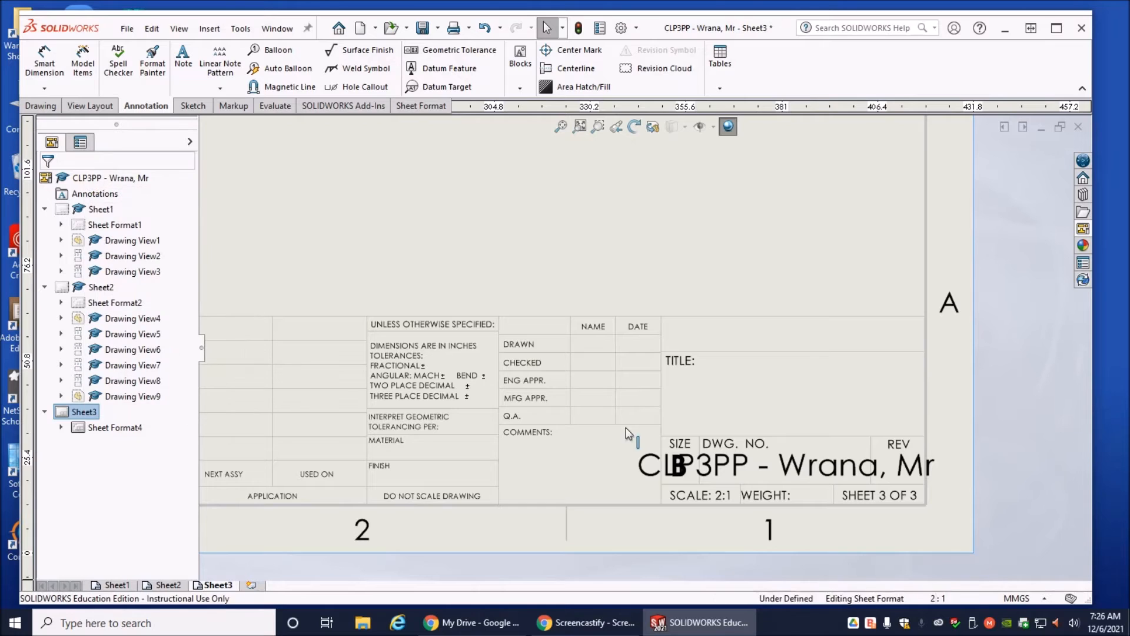
pyautogui.doubleClick(783, 398)
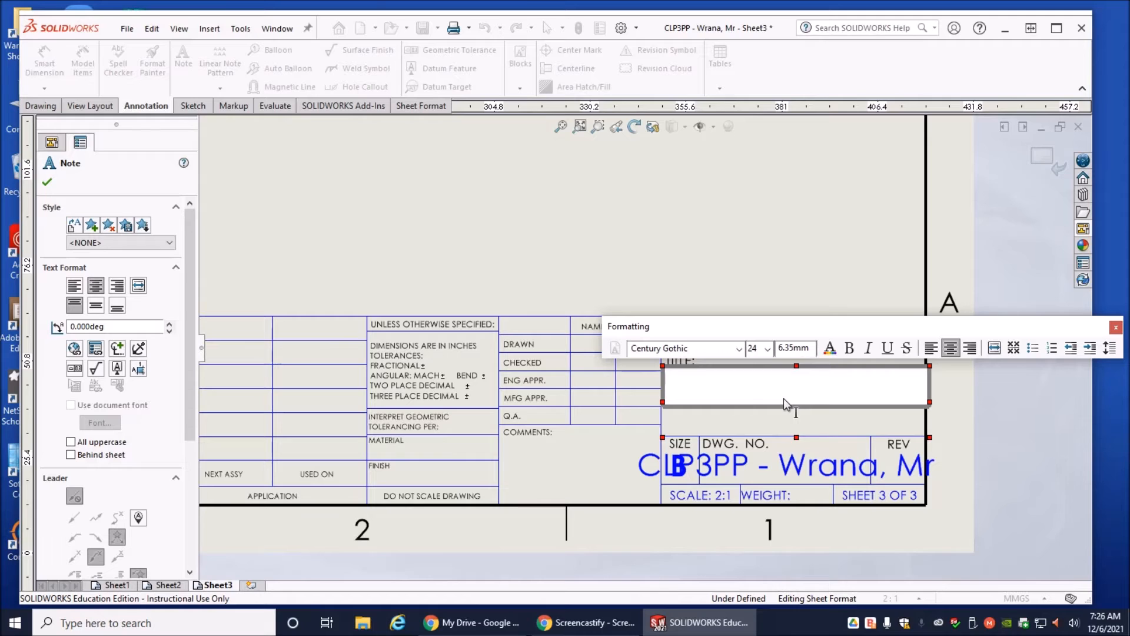
pyautogui.write('Sect')
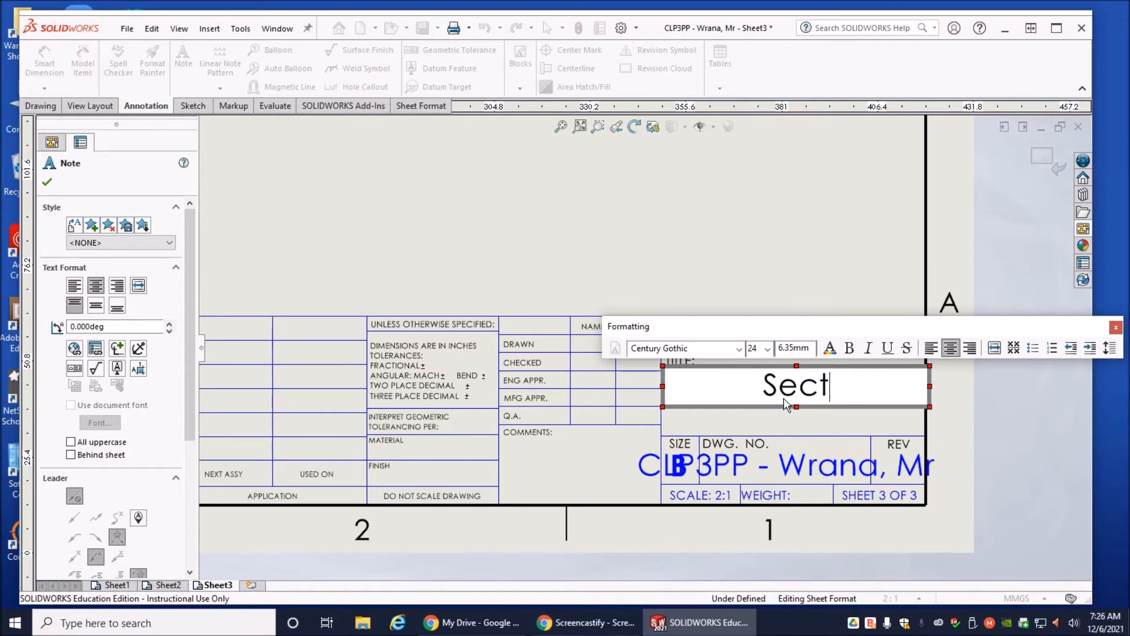
pyautogui.write('ion View')
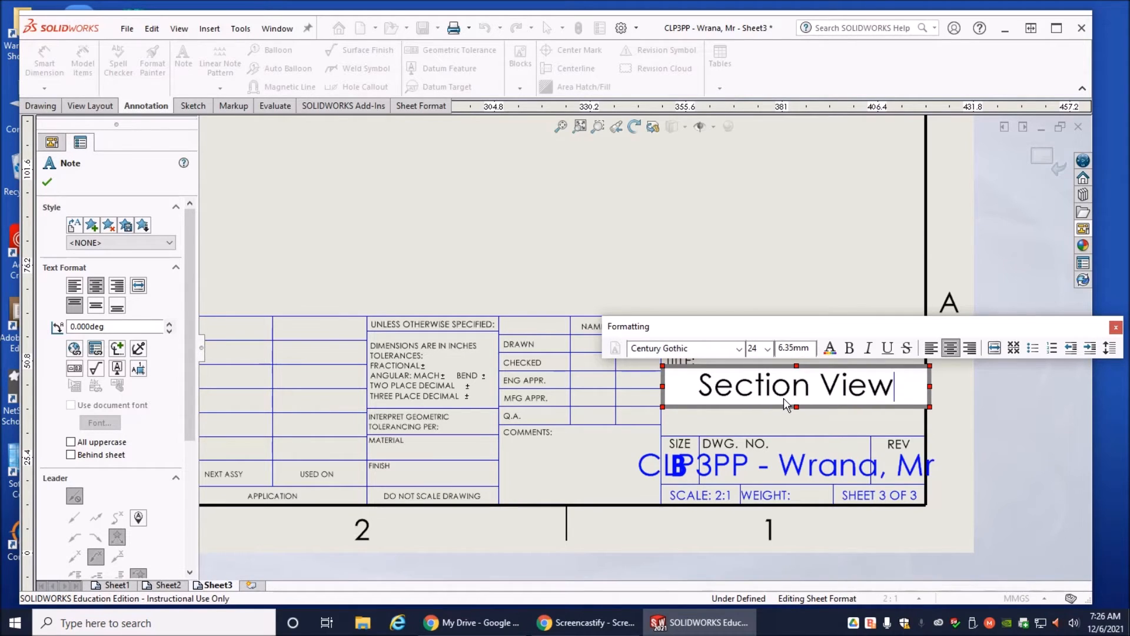
pyautogui.click(716, 240)
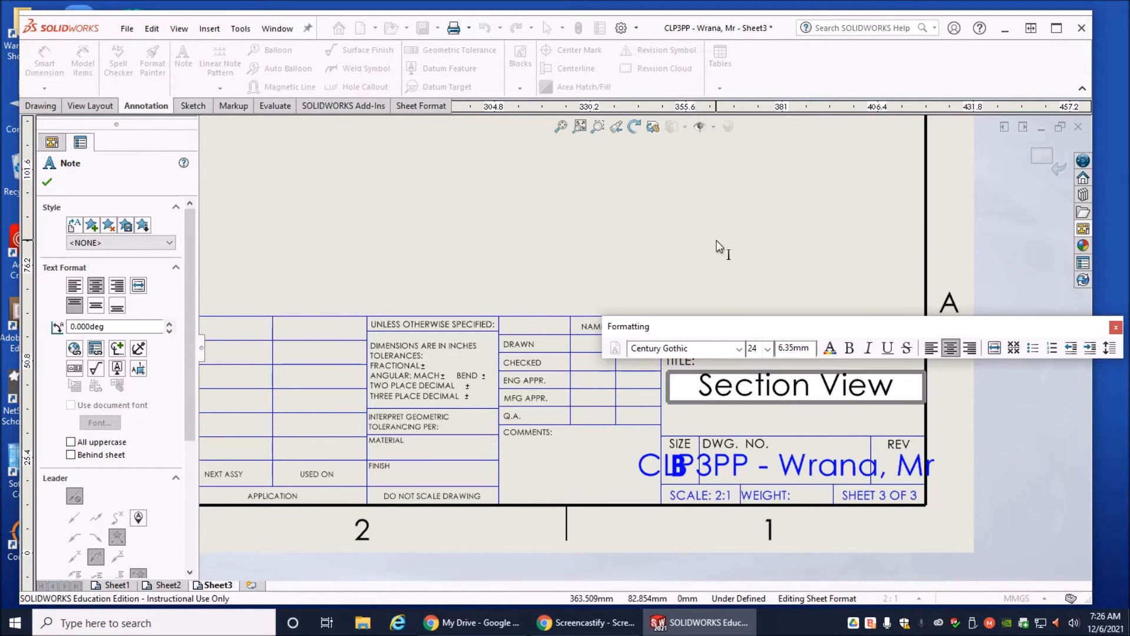
# Replace Sheet3's drawing number text with the drafter's name and exit sheet format editing.
pyautogui.doubleClick(829, 462)
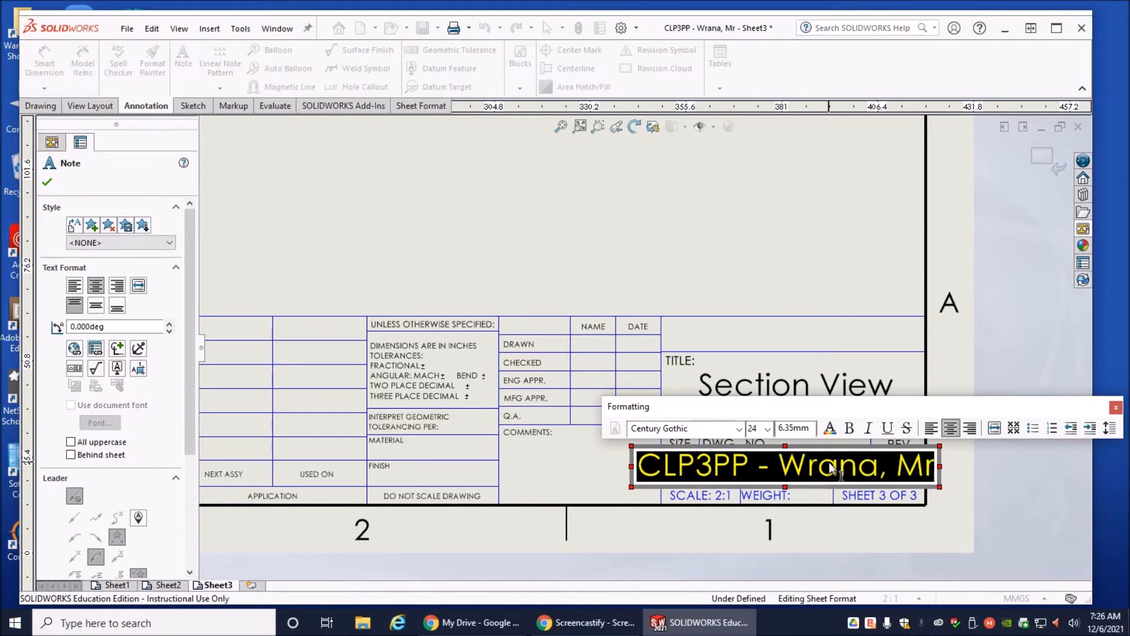
pyautogui.write('E.')
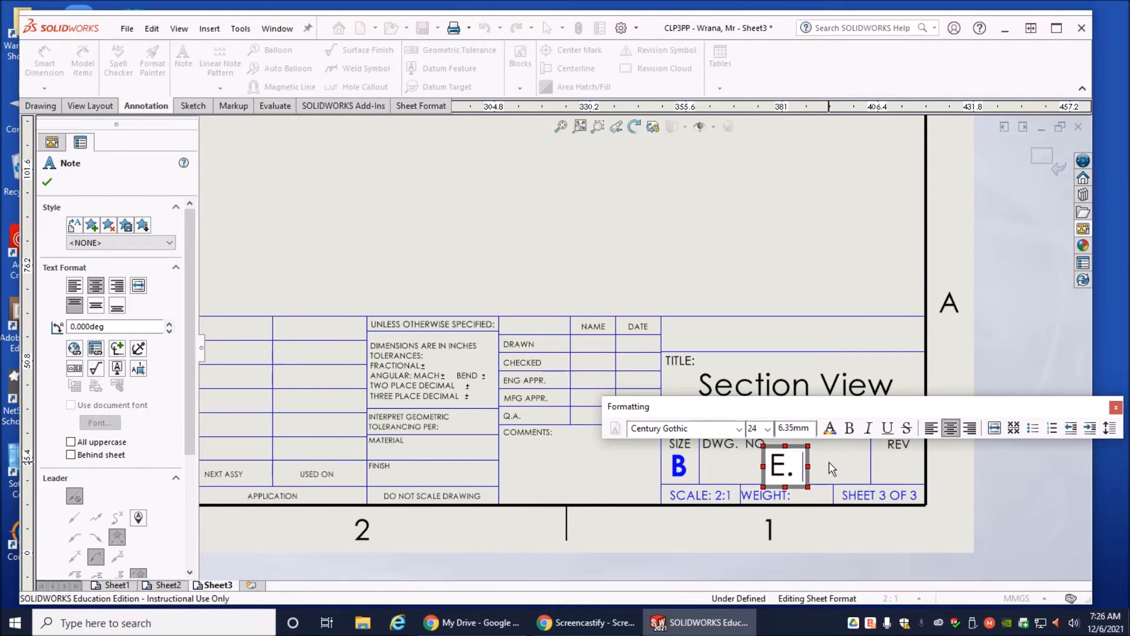
pyautogui.write(' Wrana')
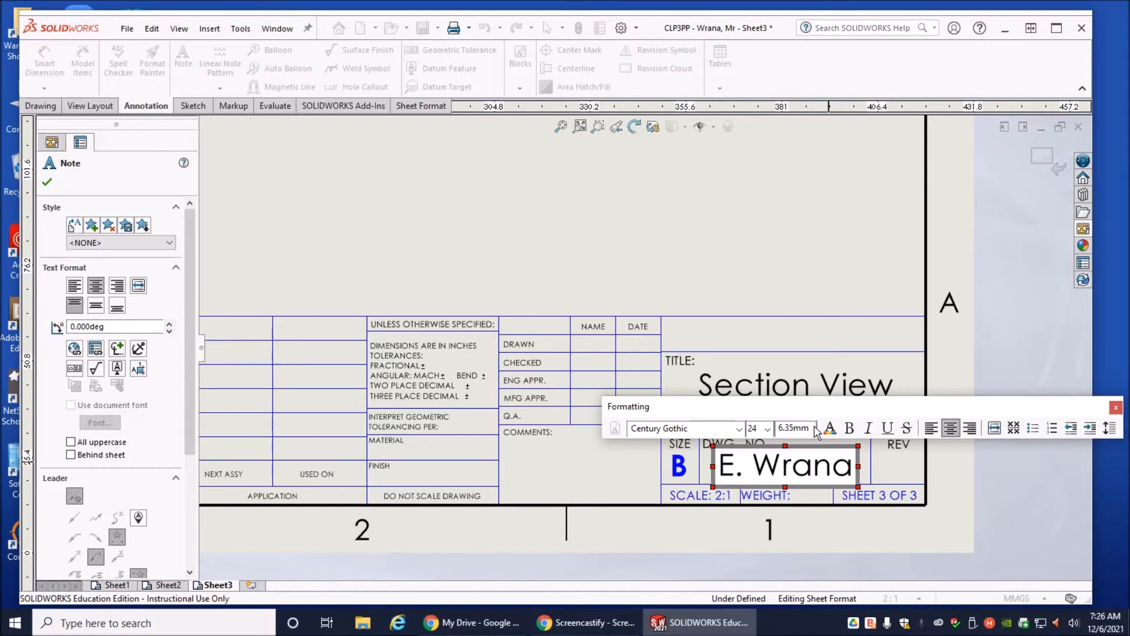
pyautogui.click(724, 242)
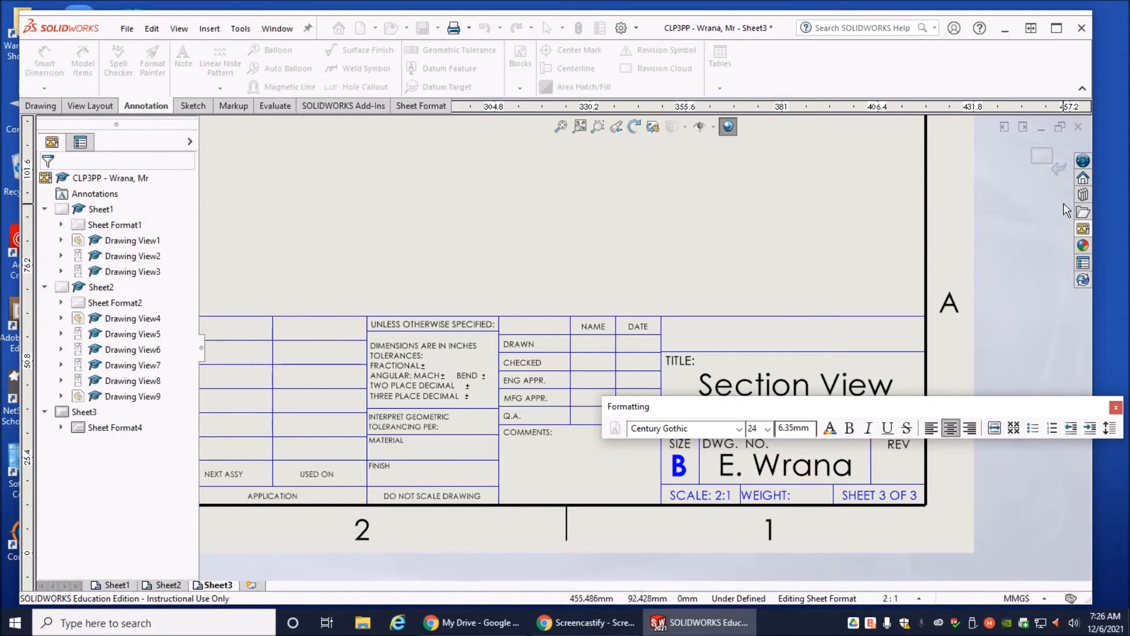
pyautogui.click(1043, 166)
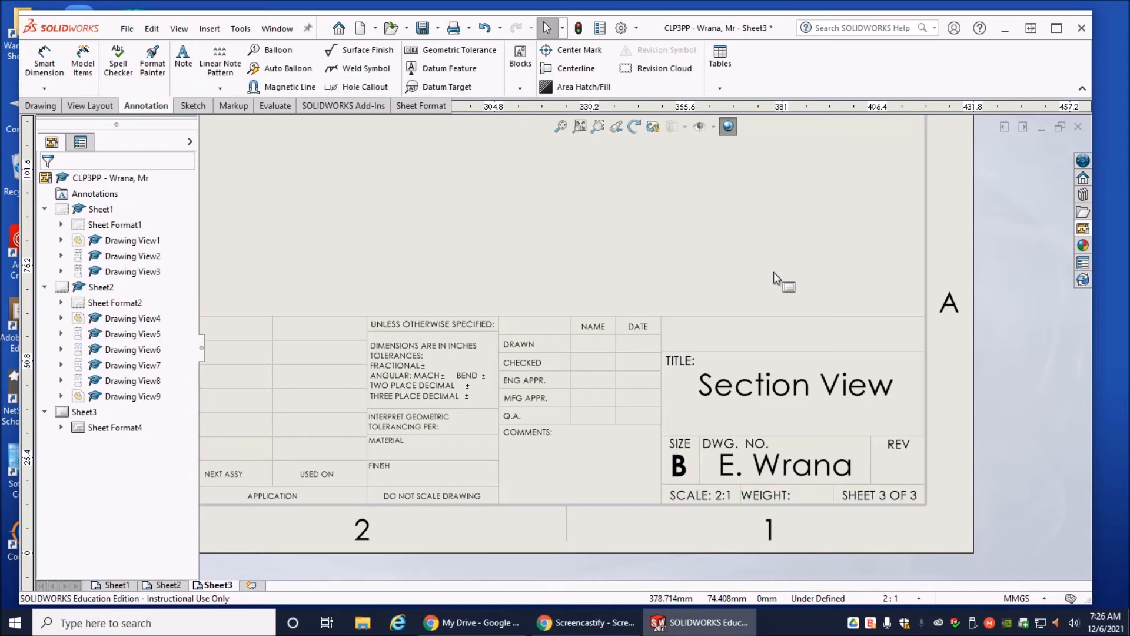
pyautogui.scroll(4, 777, 280)
pyautogui.scroll(4, 807, 202)
pyautogui.scroll(-2, 671, 252)
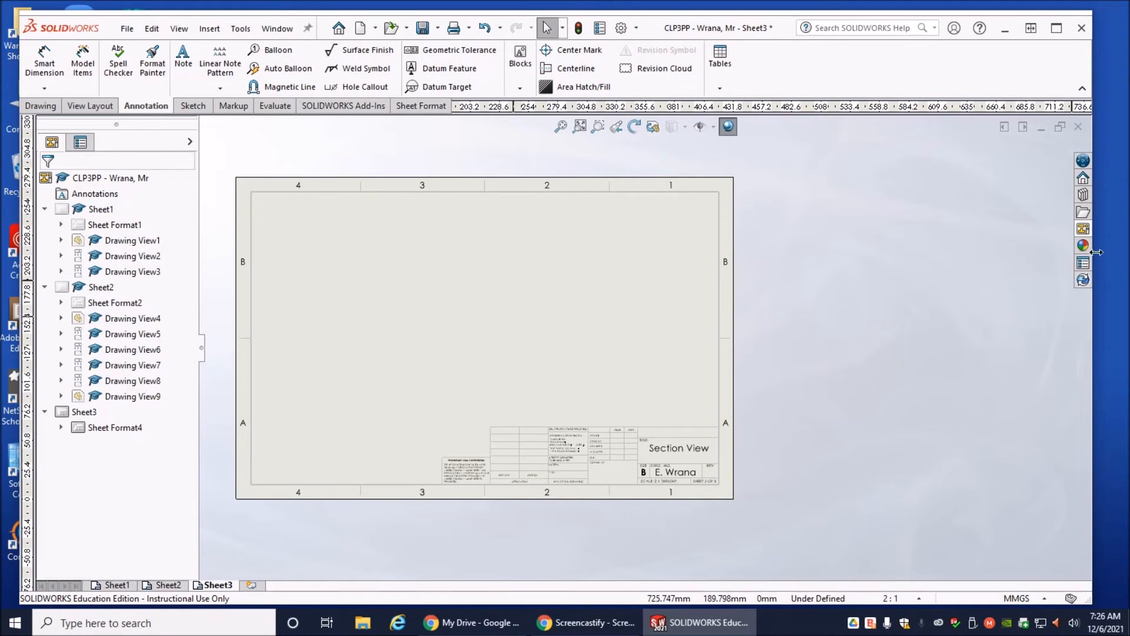
pyautogui.click(1083, 230)
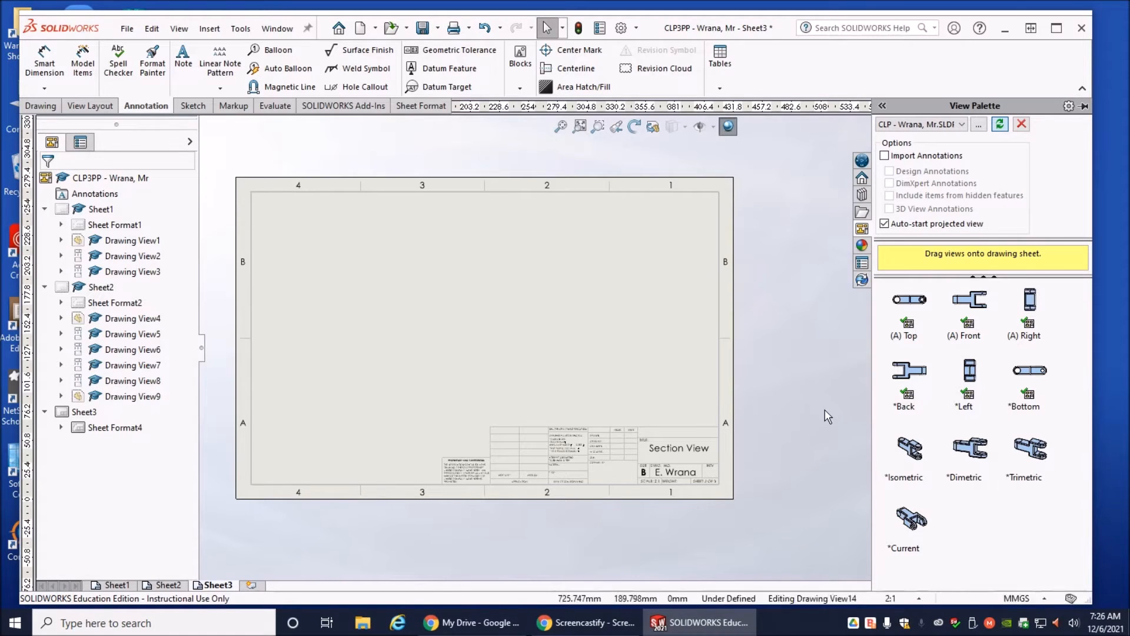
pyautogui.moveTo(922, 384); pyautogui.dragTo(694, 316)
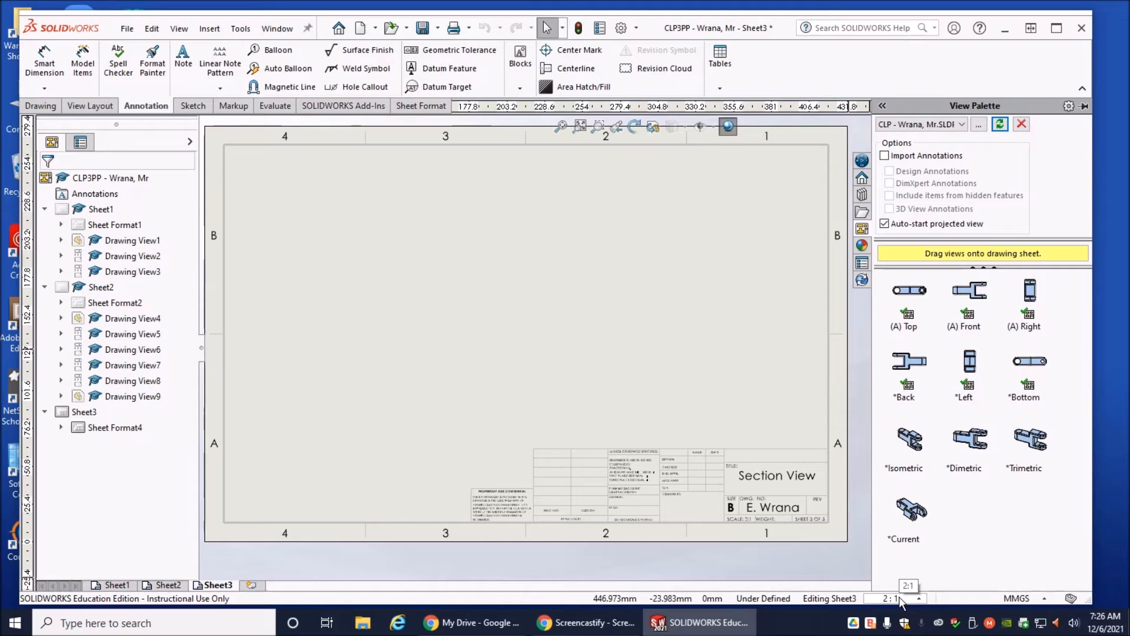
# Set Sheet3's scale to a user-defined 5:1.
pyautogui.click(901, 600)
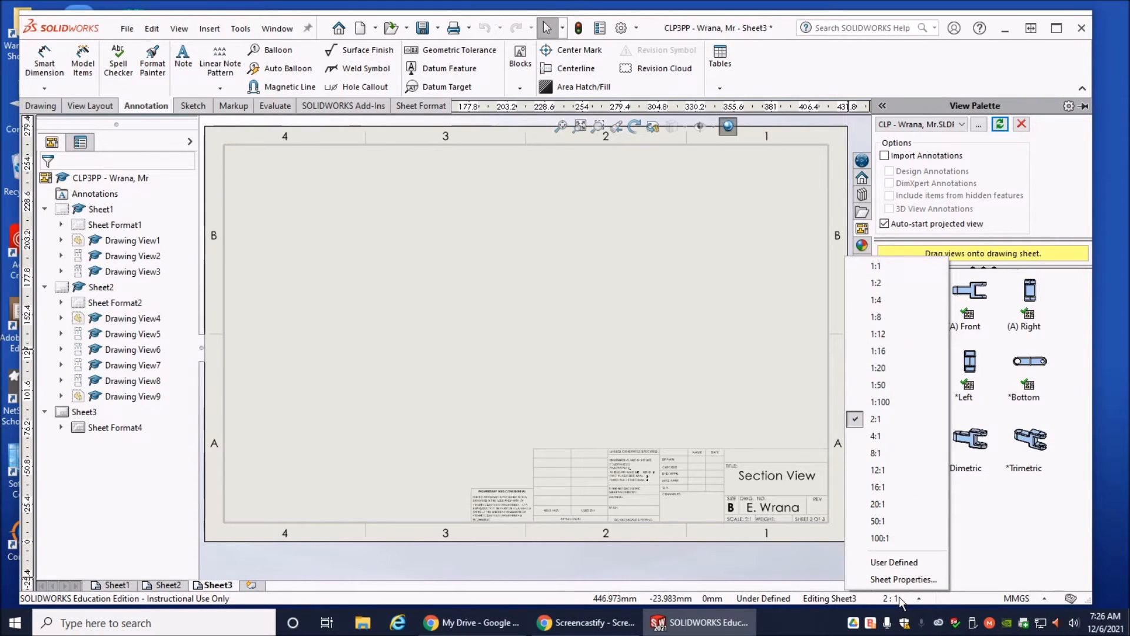
pyautogui.click(883, 562)
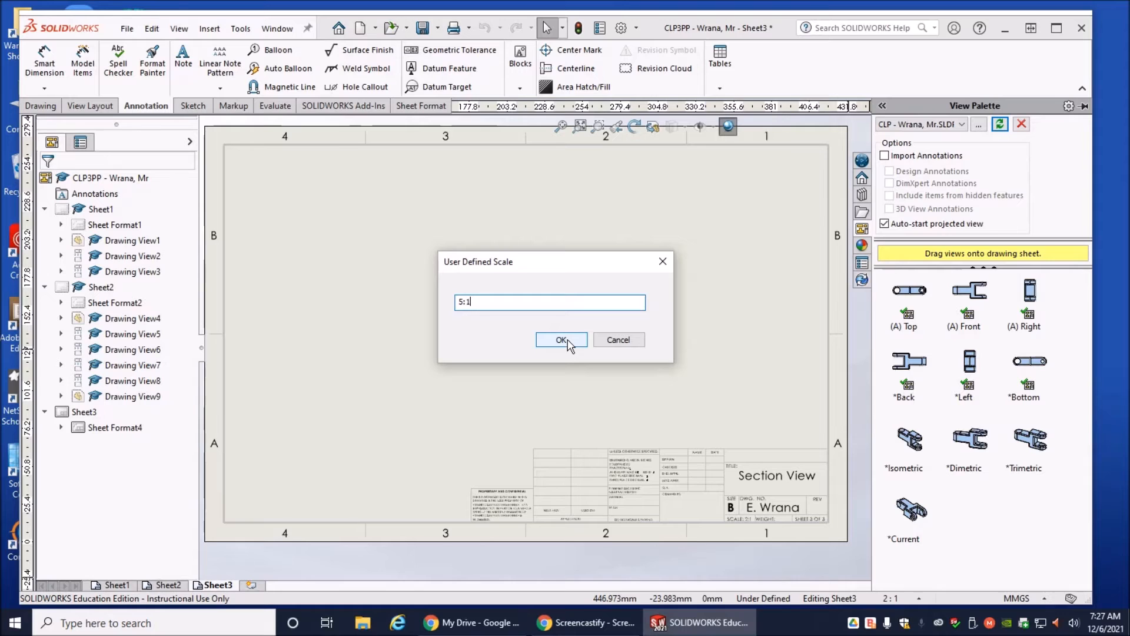
pyautogui.click(568, 343)
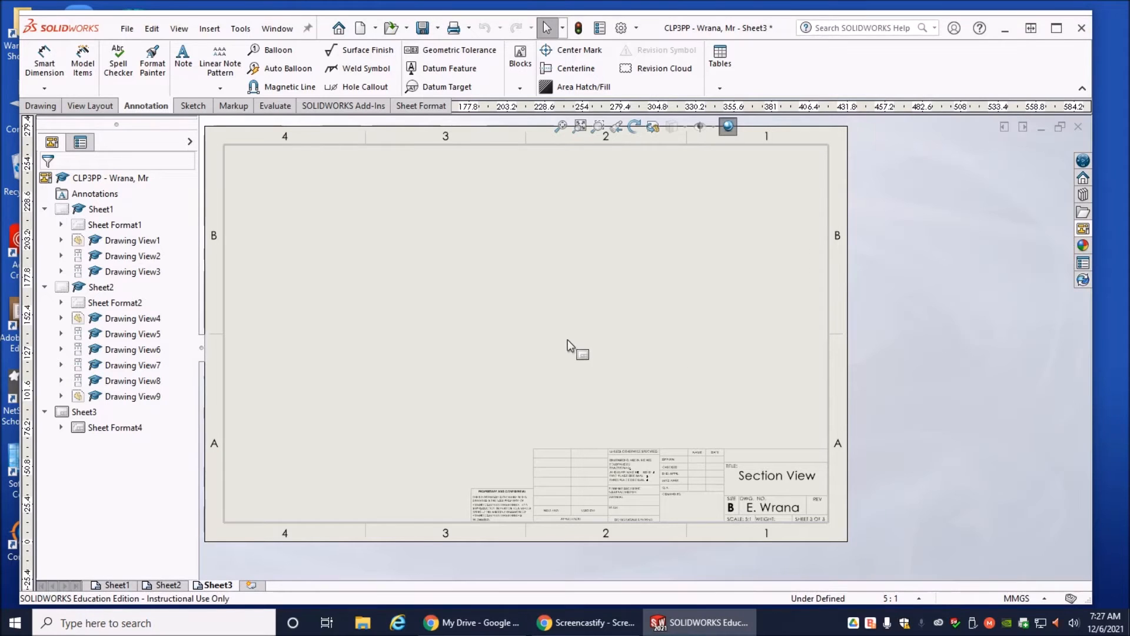
# Place the part's Right view on the right half of Sheet3 and finish without adding any projected views.
pyautogui.click(1083, 229)
pyautogui.click(1001, 125)
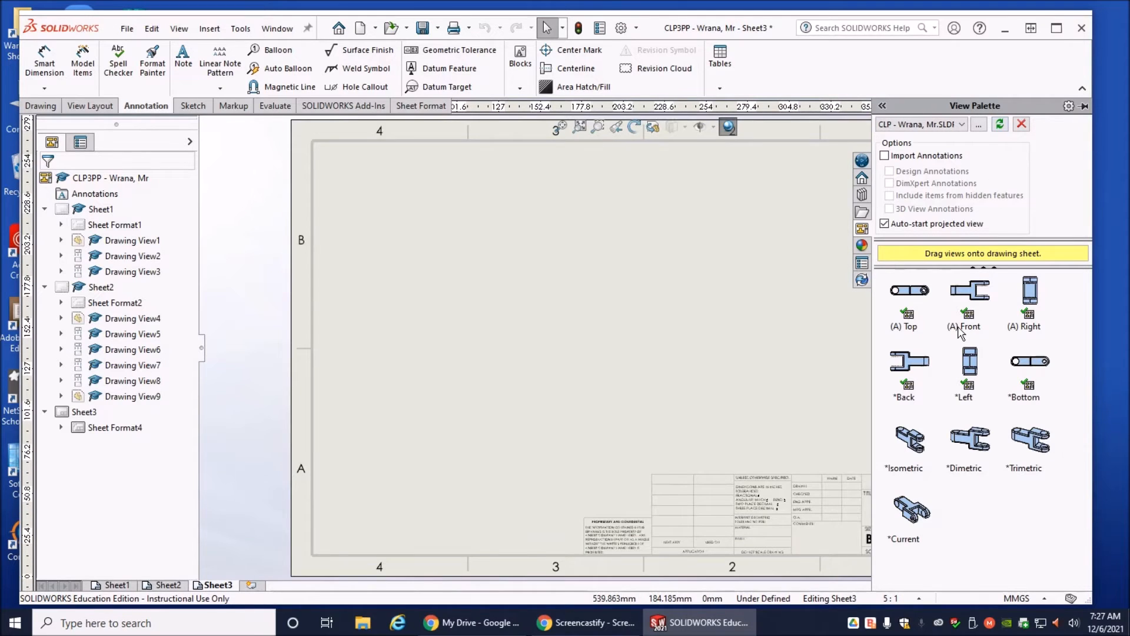
pyautogui.press('f')
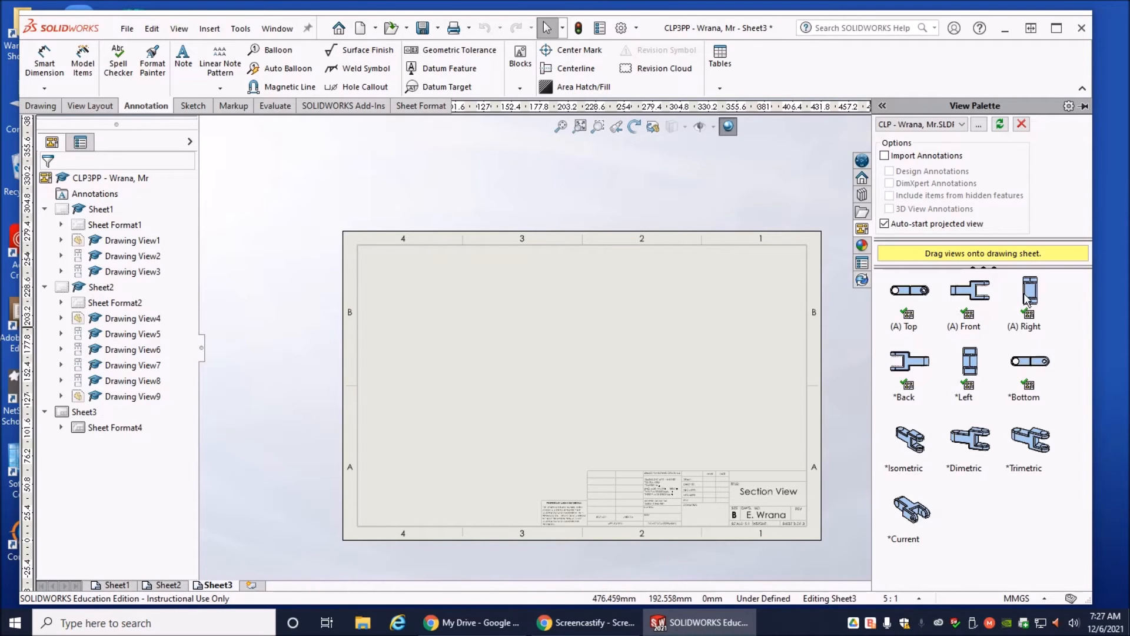
pyautogui.moveTo(1034, 298); pyautogui.dragTo(705, 359)
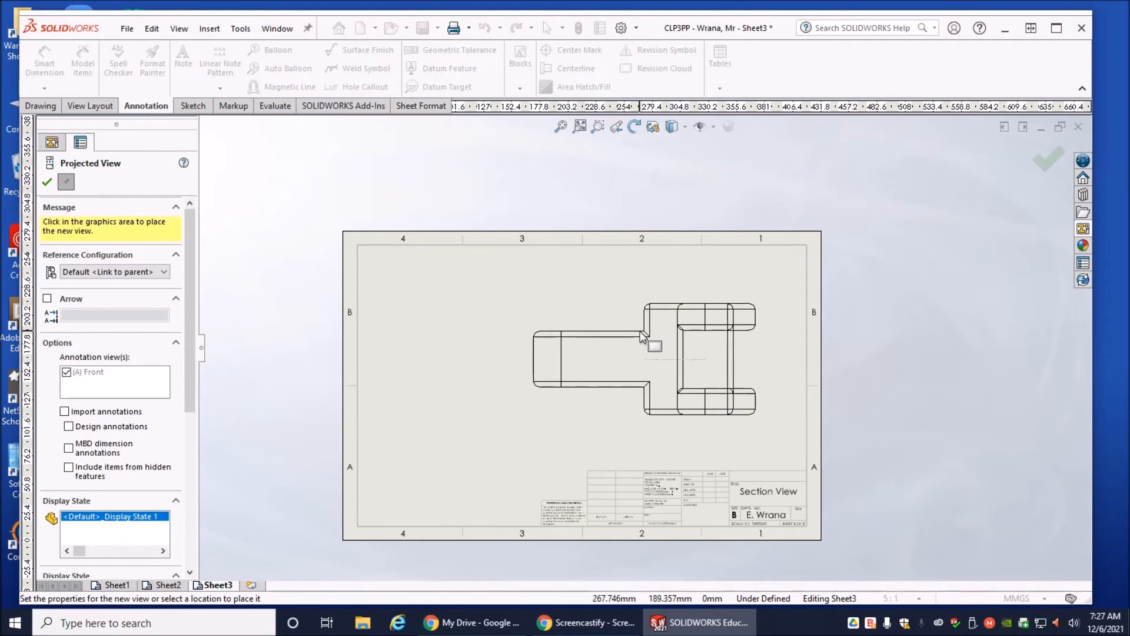
pyautogui.click(47, 184)
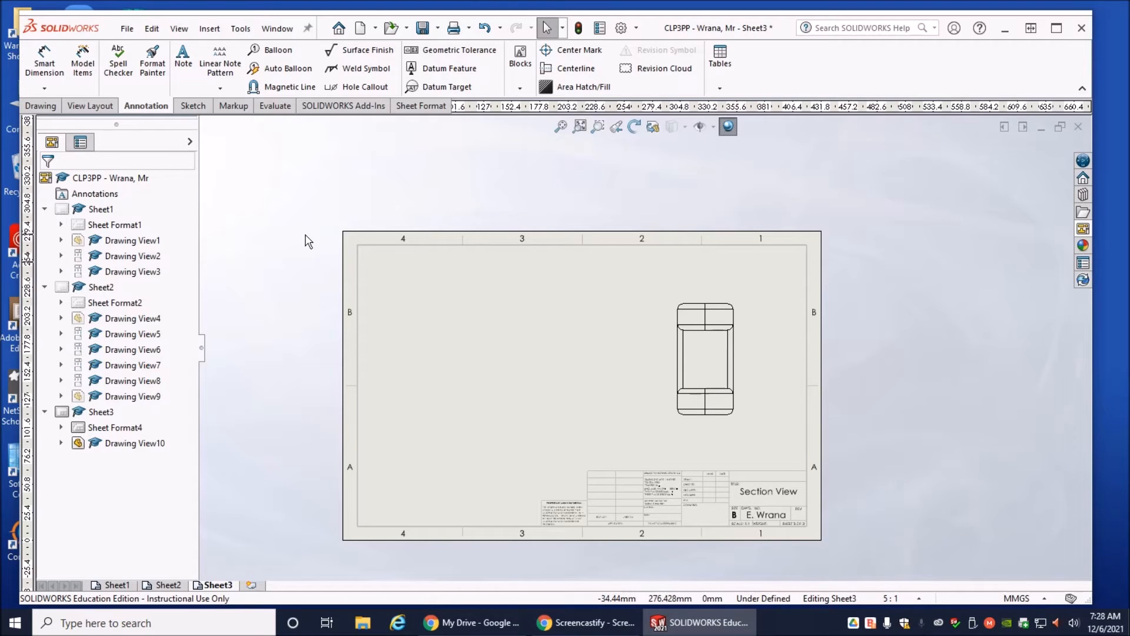
# Create section view A-A from the right view with a vertical cutting line through its centre, placing it to the view's left.
pyautogui.click(89, 106)
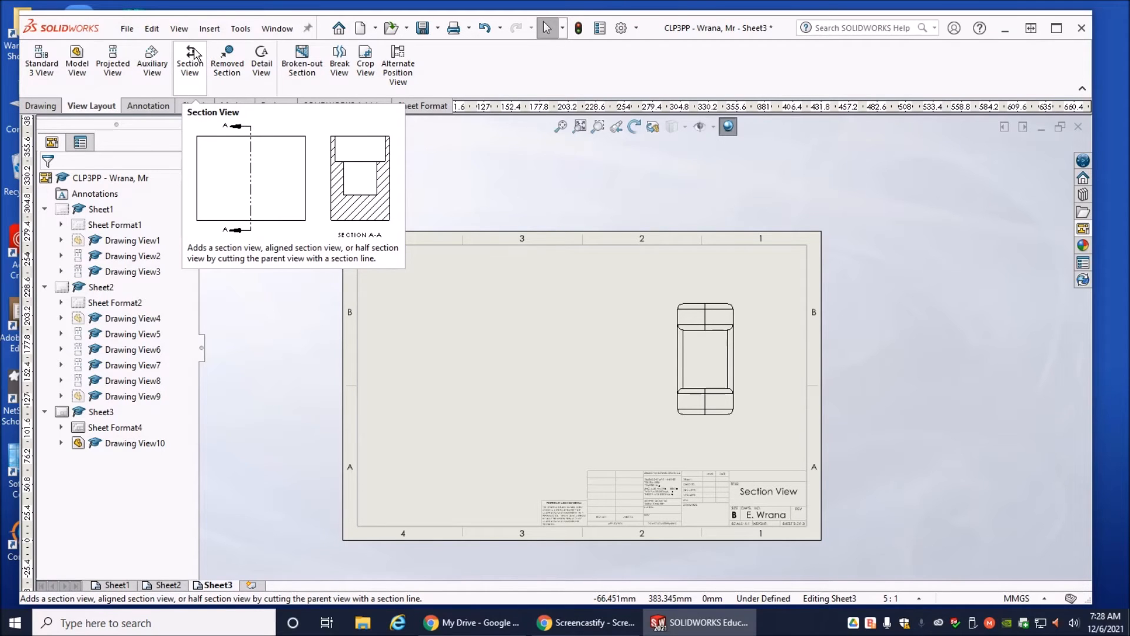
pyautogui.click(189, 70)
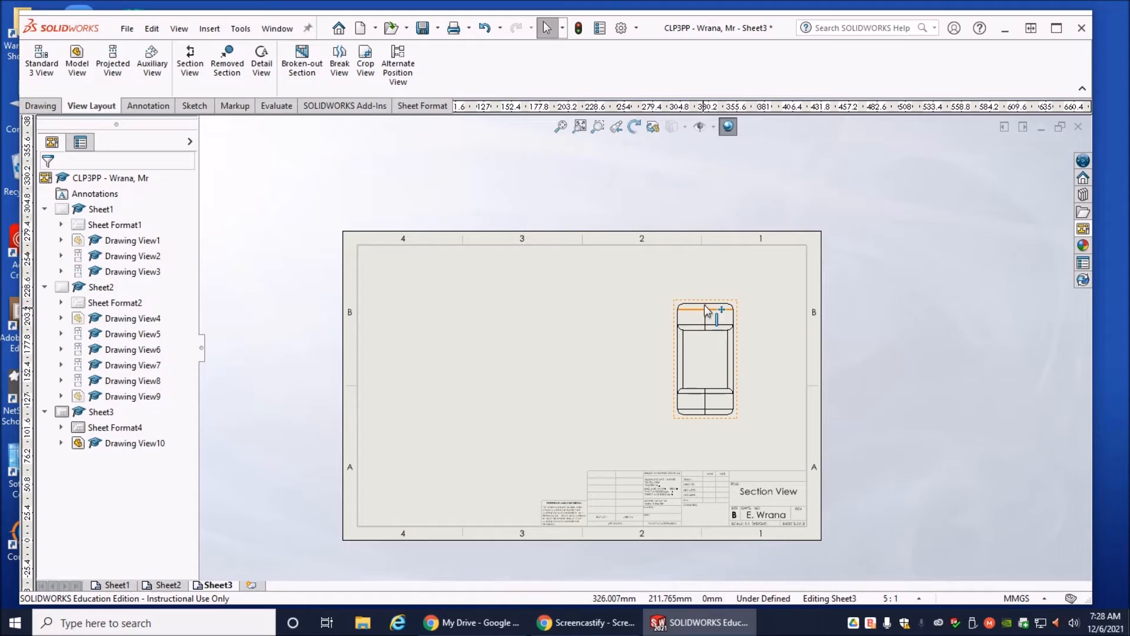
pyautogui.press('Escape')
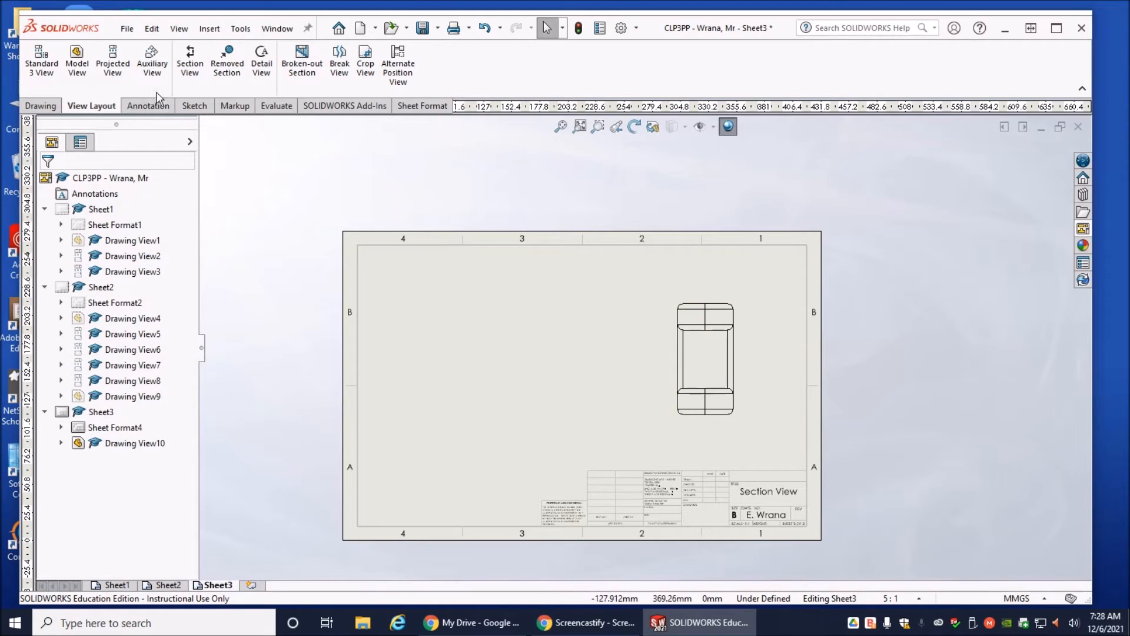
pyautogui.click(190, 66)
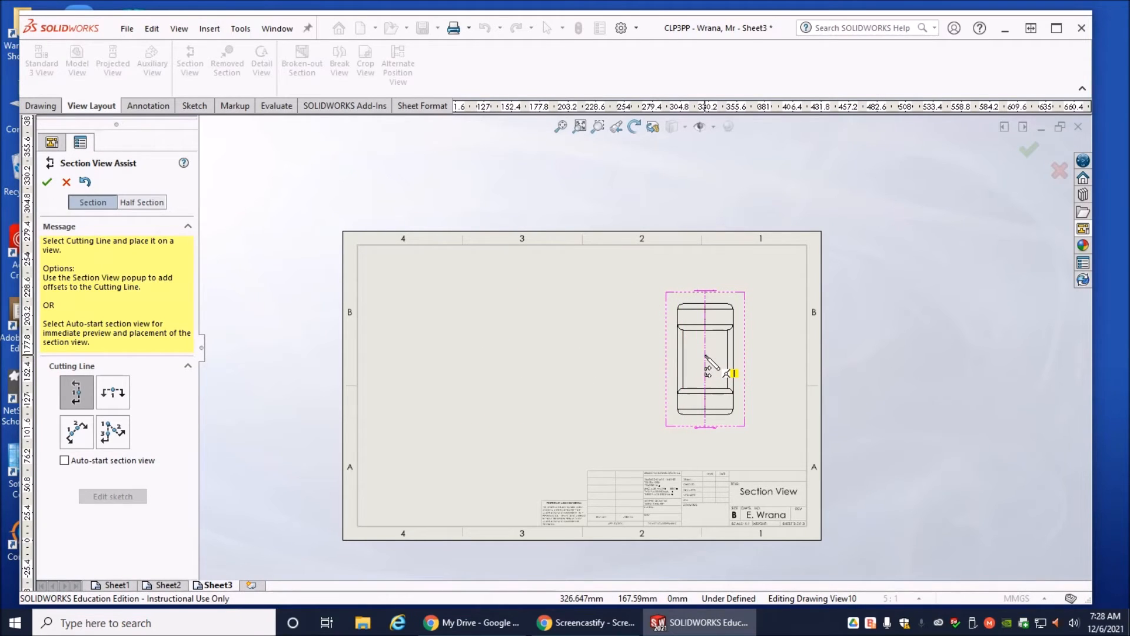
pyautogui.click(706, 357)
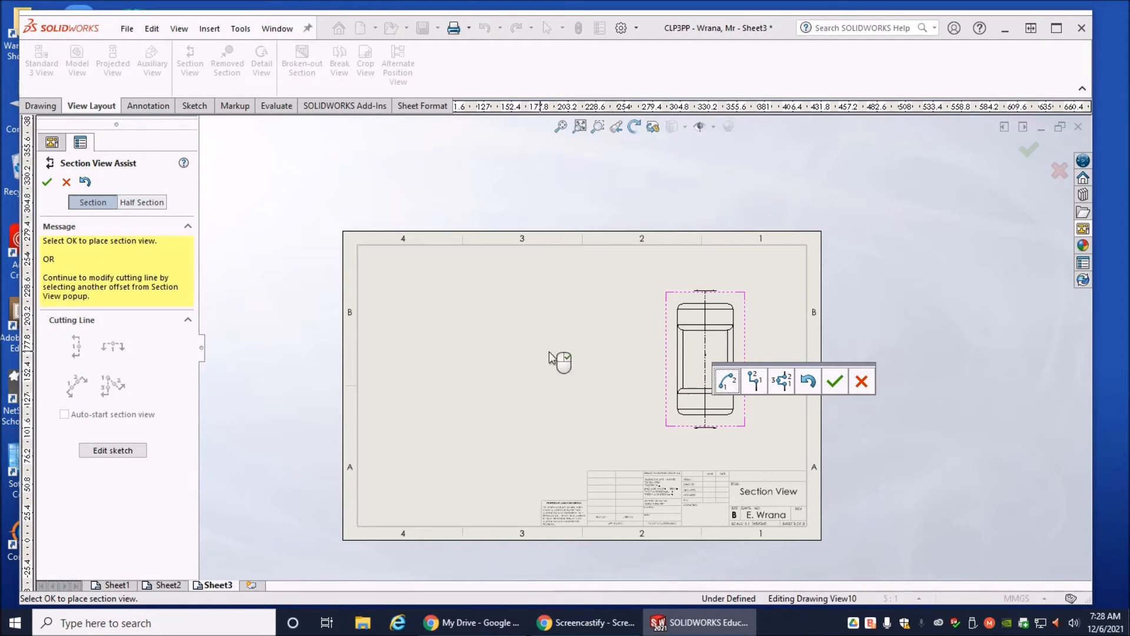
pyautogui.click(835, 383)
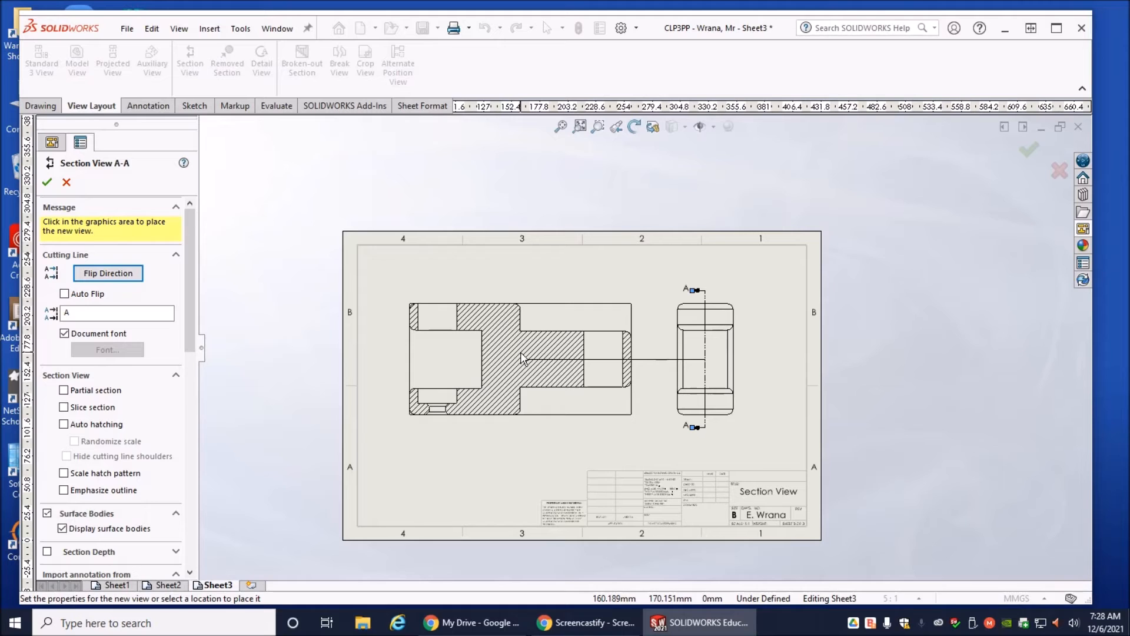
pyautogui.click(522, 358)
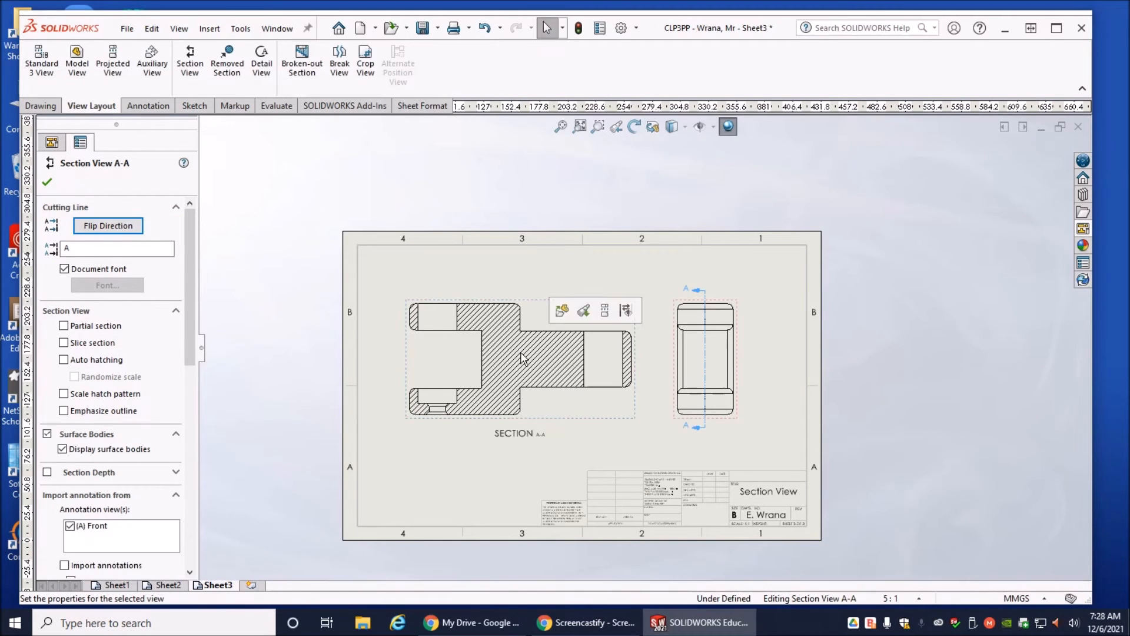
pyautogui.click(47, 182)
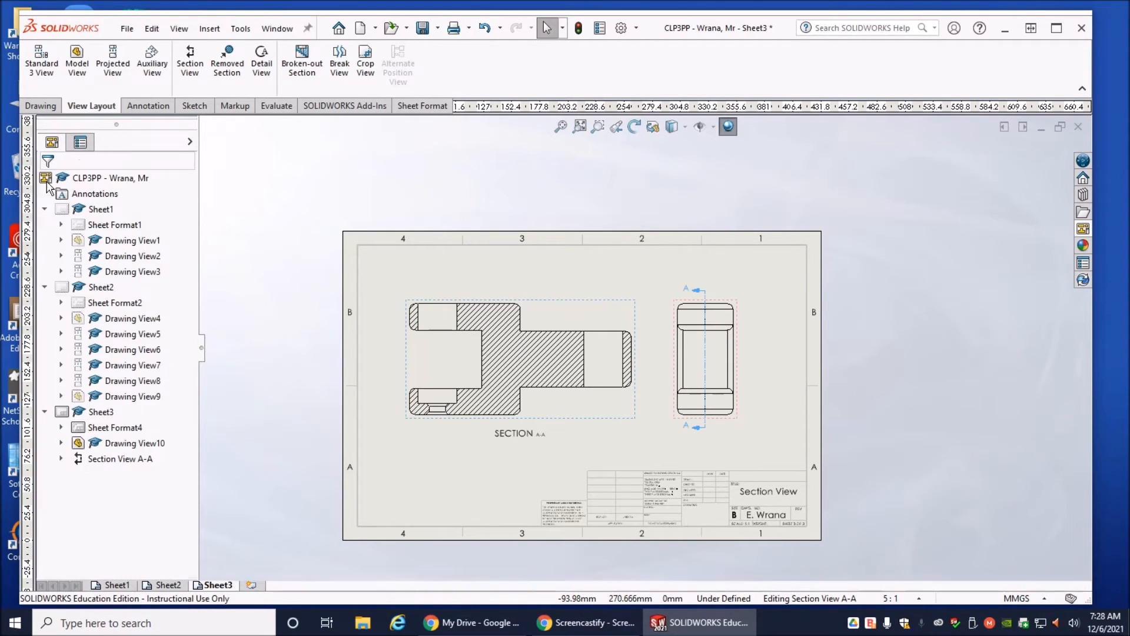
pyautogui.scroll(-4, 518, 389)
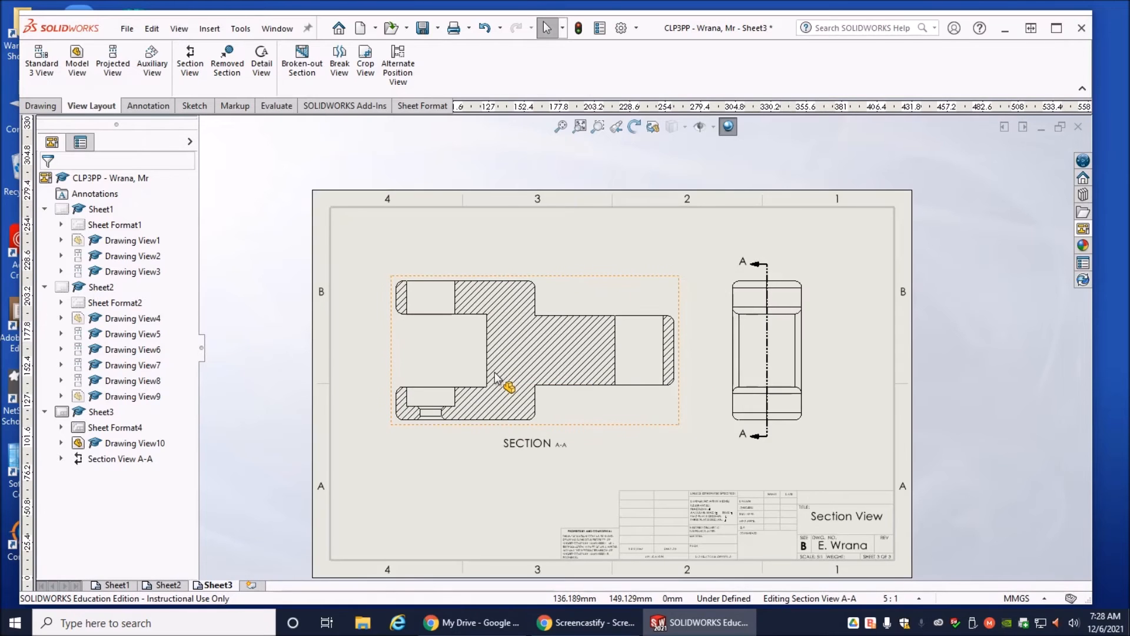
pyautogui.scroll(-2, 496, 377)
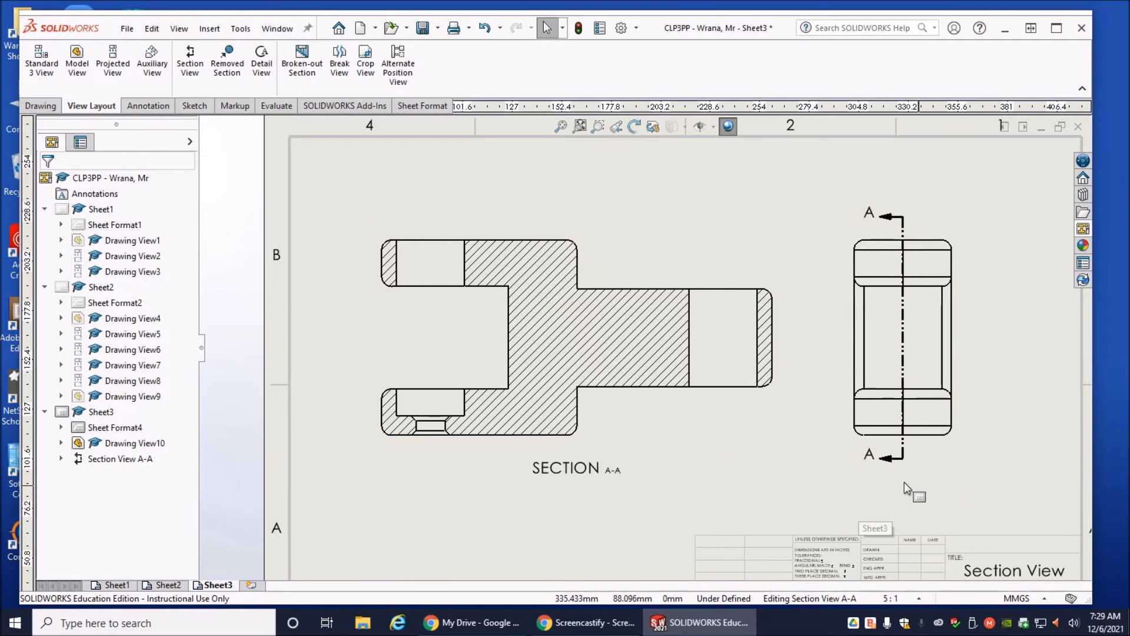
pyautogui.click(1082, 244)
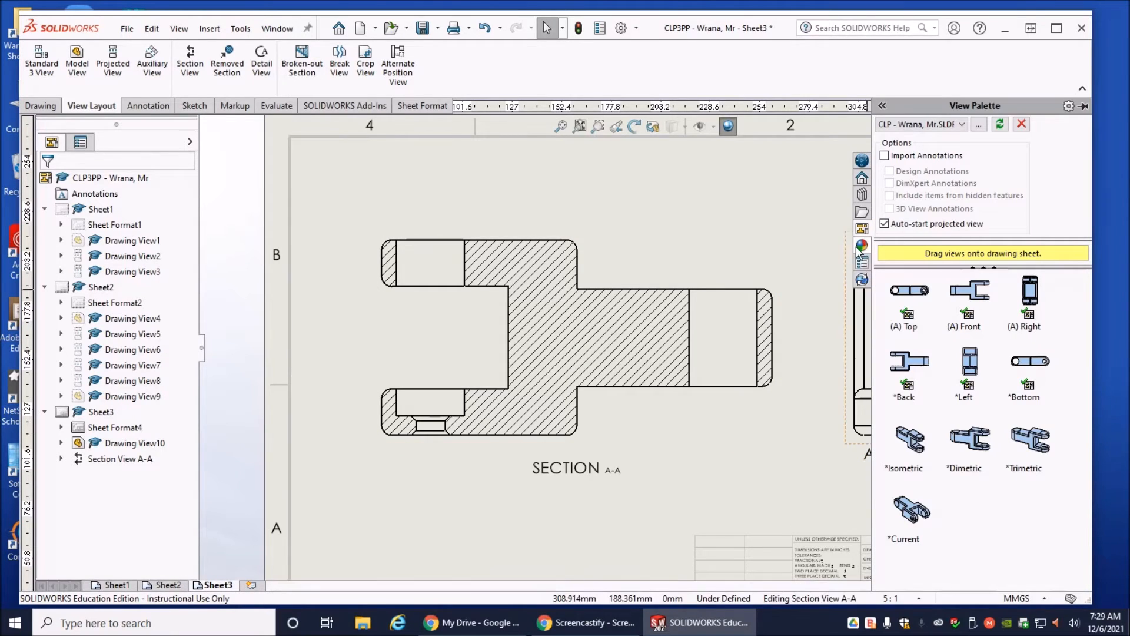
pyautogui.moveTo(873, 430); pyautogui.dragTo(1089, 435)
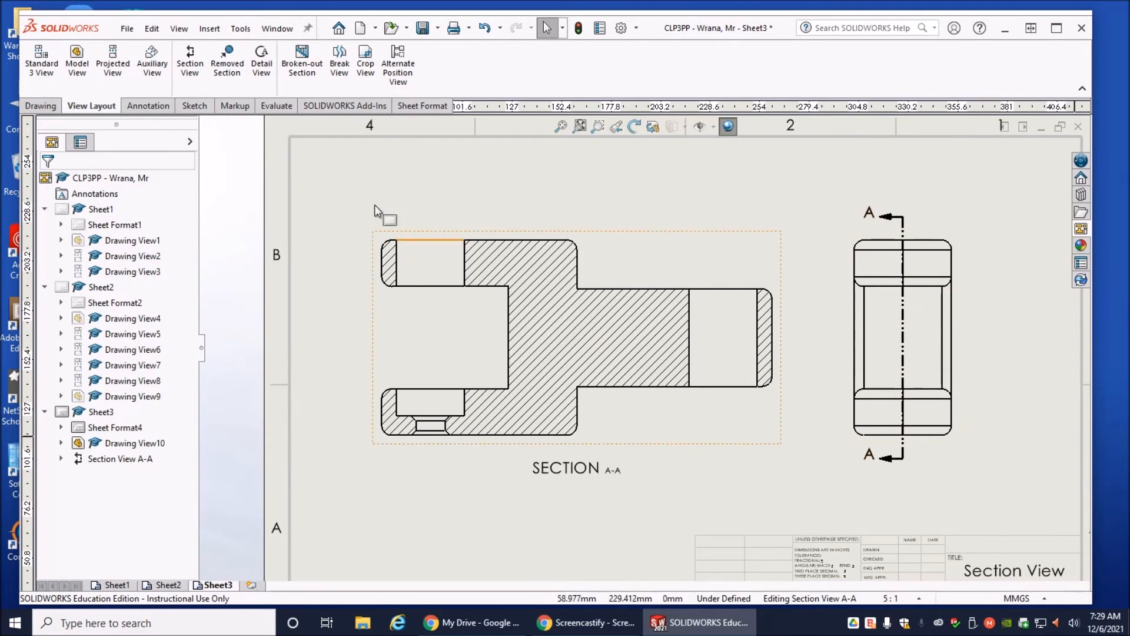
# Add a note reading "Right View" beneath the right view.
pyautogui.click(148, 106)
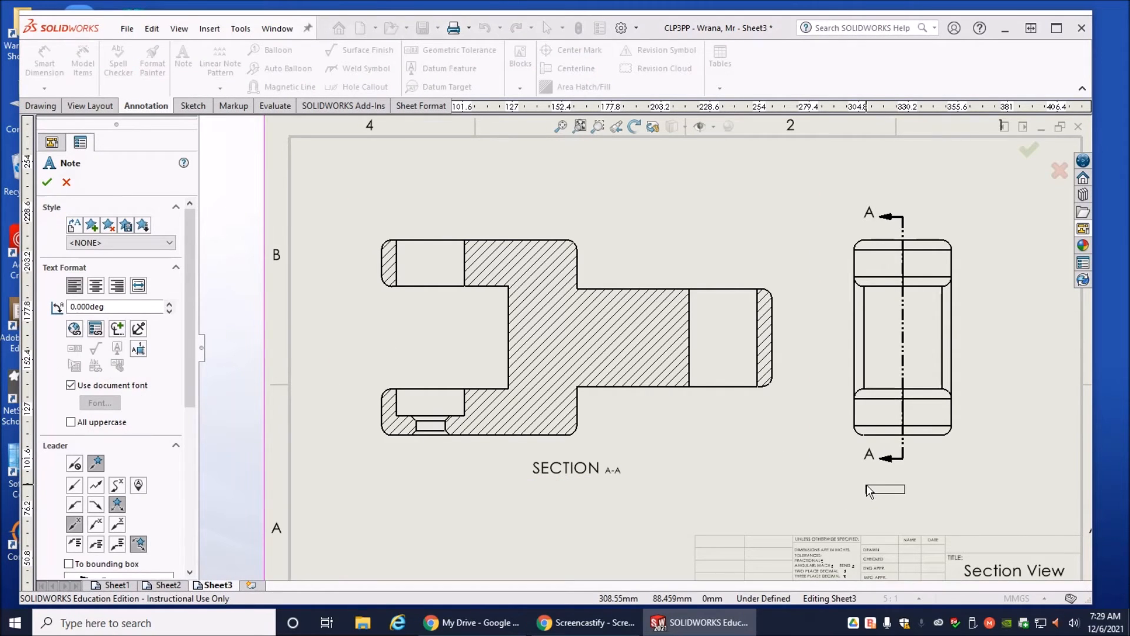
pyautogui.click(868, 490)
pyautogui.write('Right View')
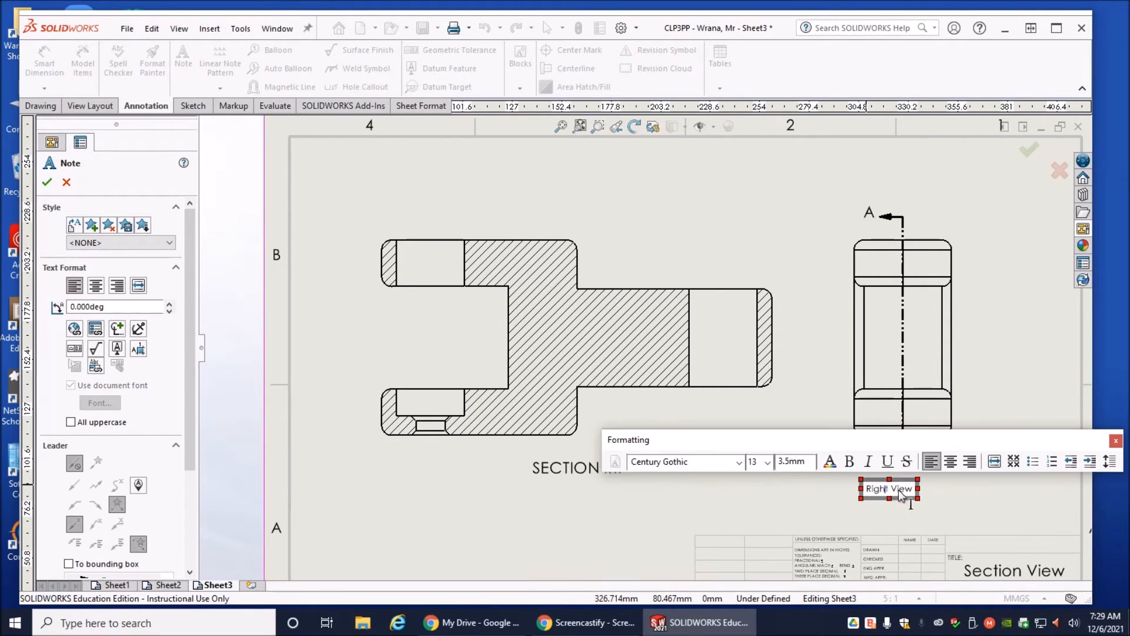
# Format the "Right View" note as underlined 24-point text, finish the note, and nudge it slightly upward beneath its view.
pyautogui.moveTo(913, 493); pyautogui.dragTo(861, 493)
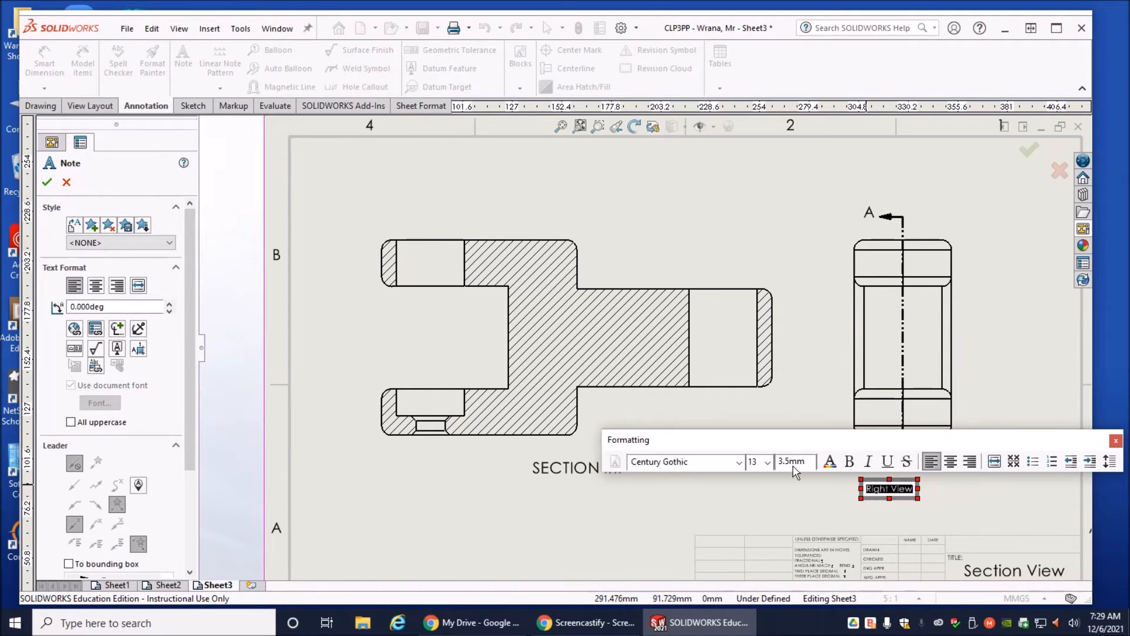
pyautogui.click(768, 462)
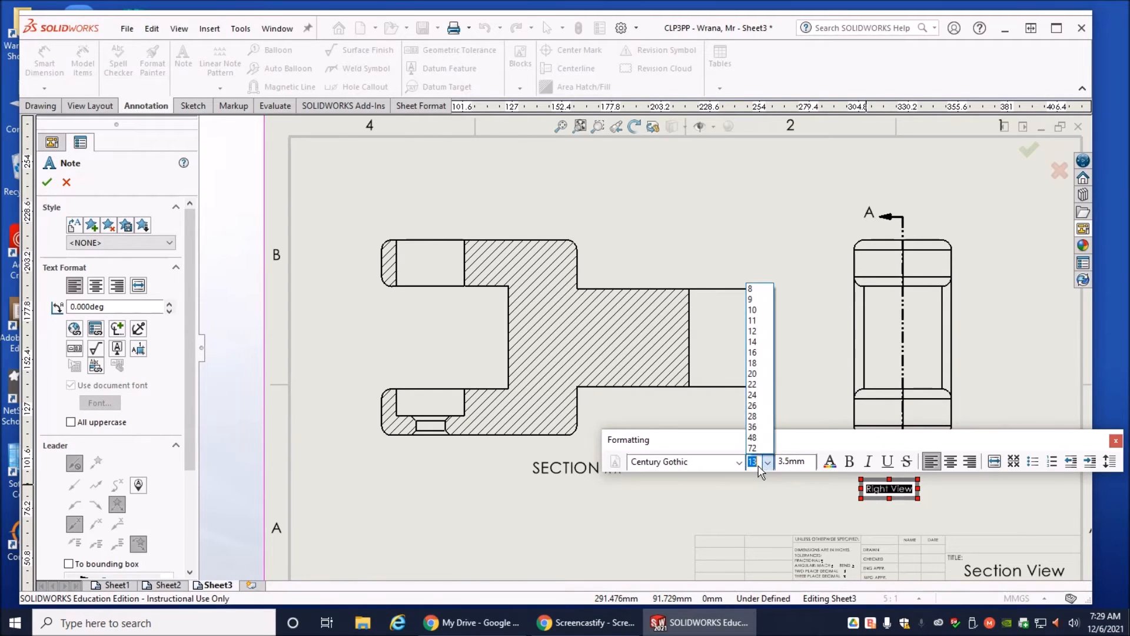
pyautogui.click(754, 403)
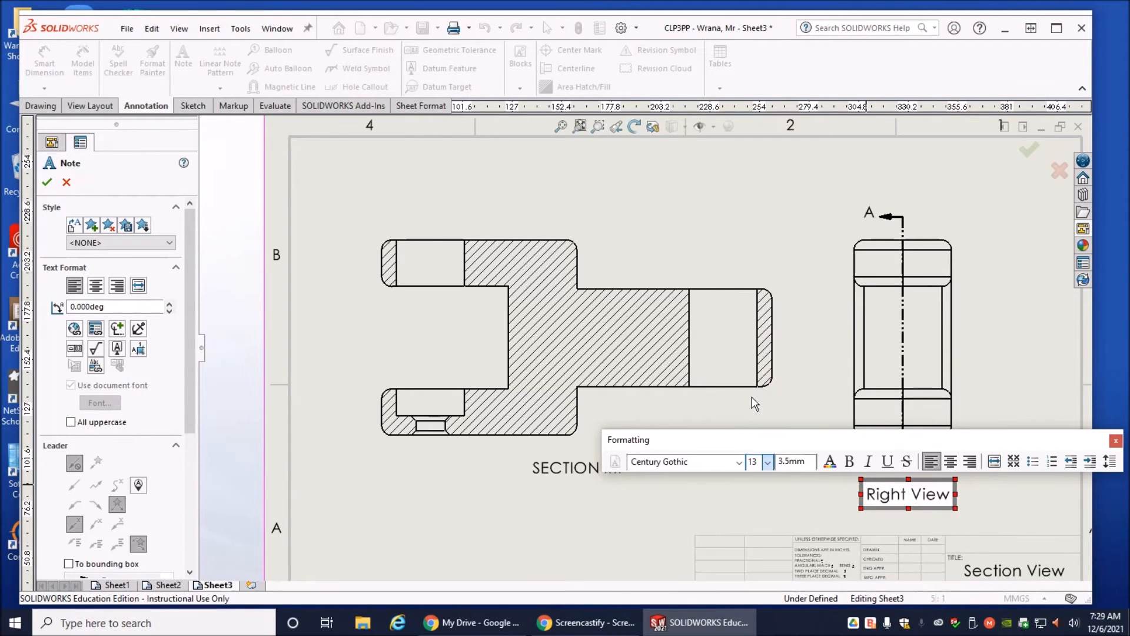
pyautogui.click(893, 460)
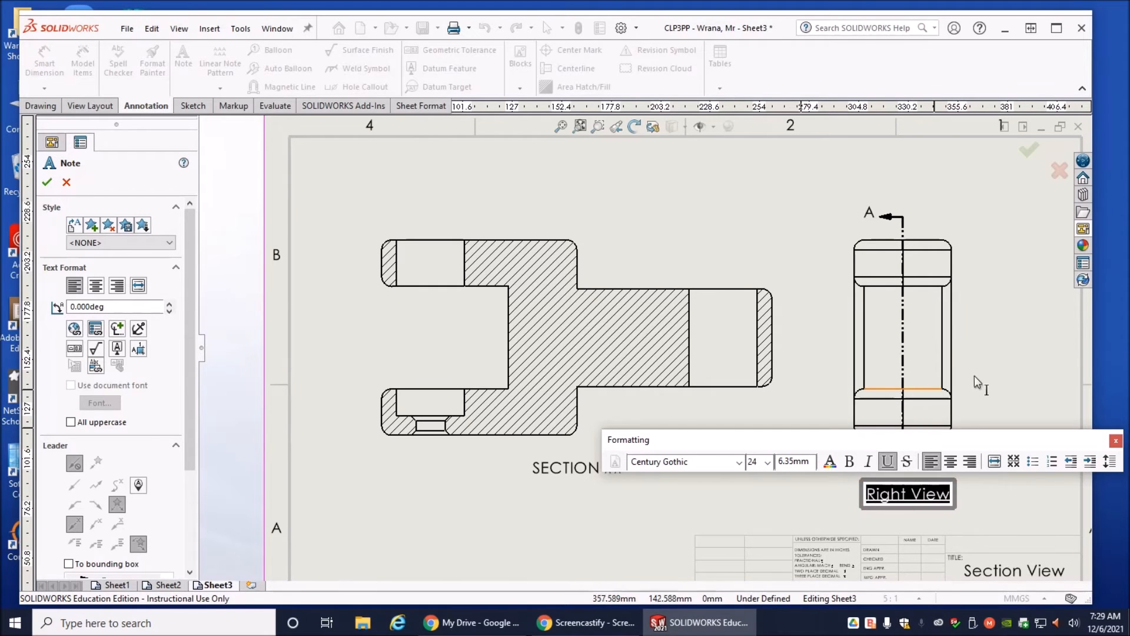
pyautogui.click(970, 396)
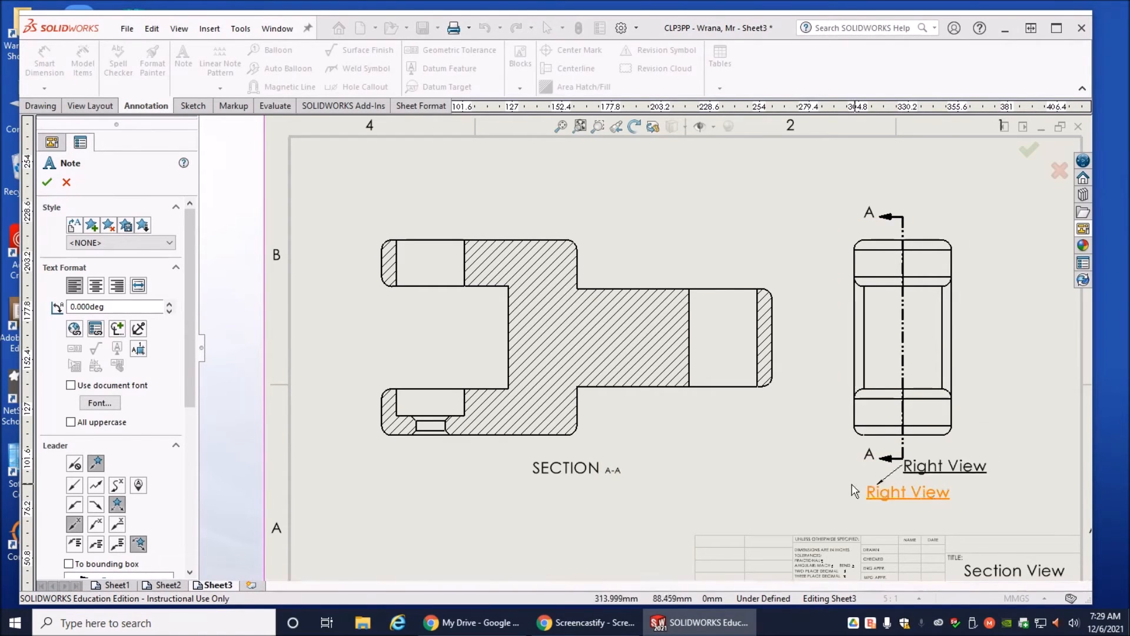
pyautogui.click(47, 183)
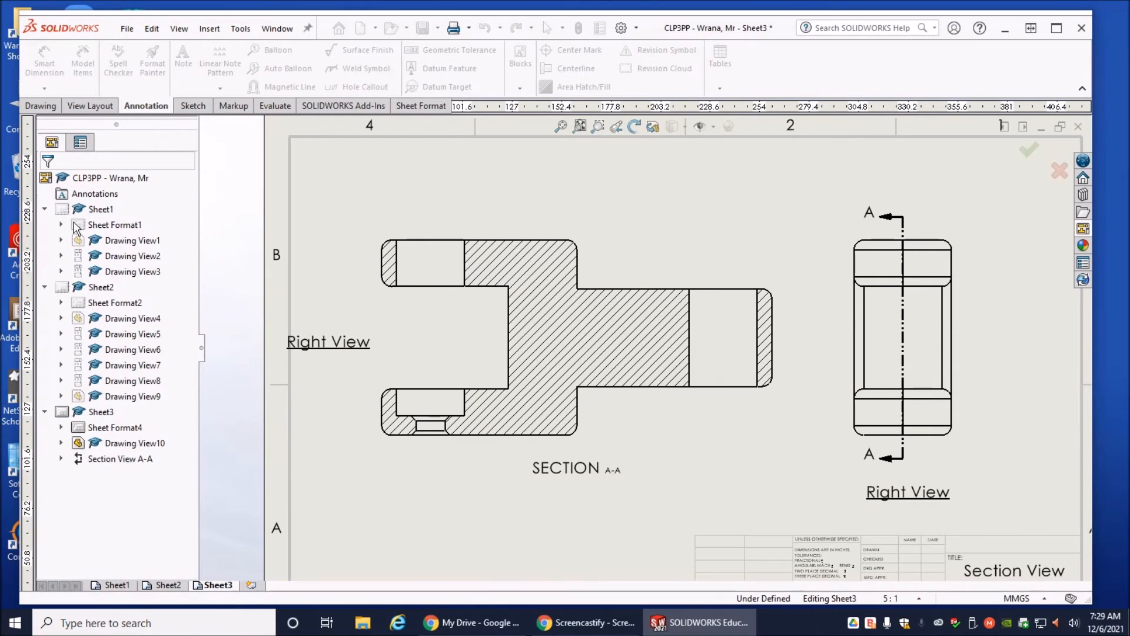
pyautogui.click(913, 494)
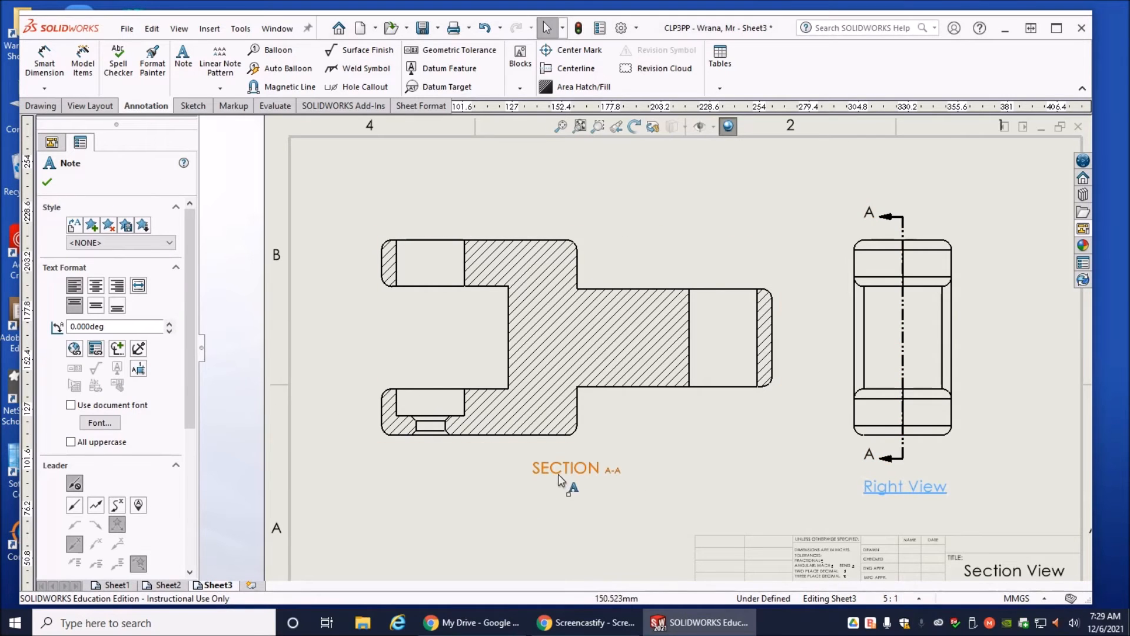
pyautogui.click(47, 183)
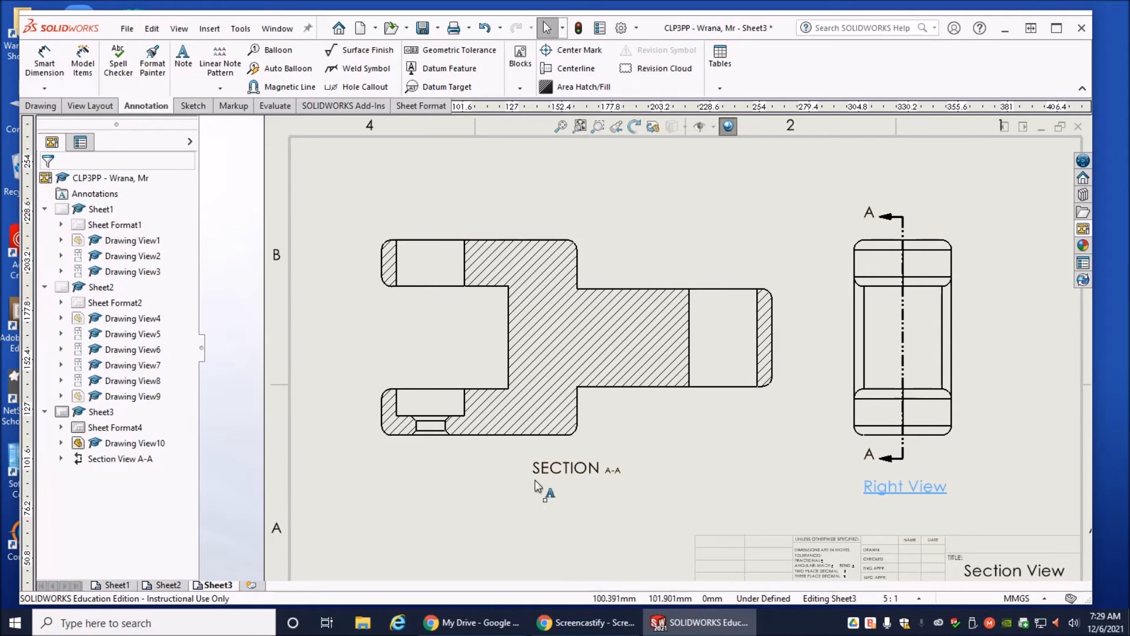
# Underline the "SECTION A-A" label and move it slightly lower beneath the section view.
pyautogui.click(571, 469)
pyautogui.doubleClick(571, 469)
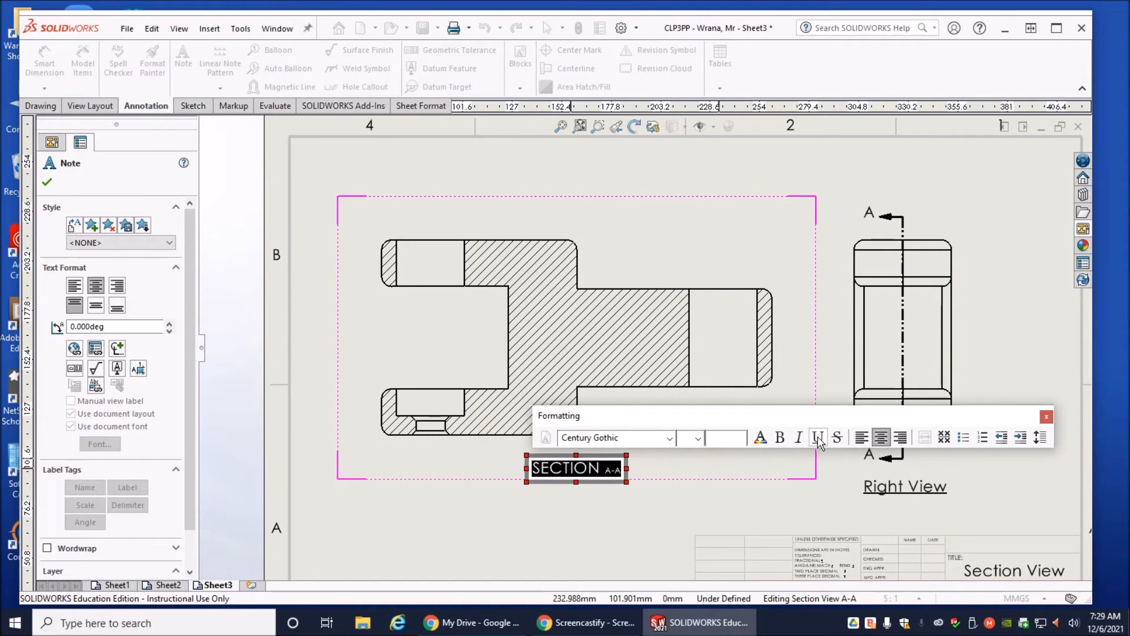
pyautogui.click(817, 437)
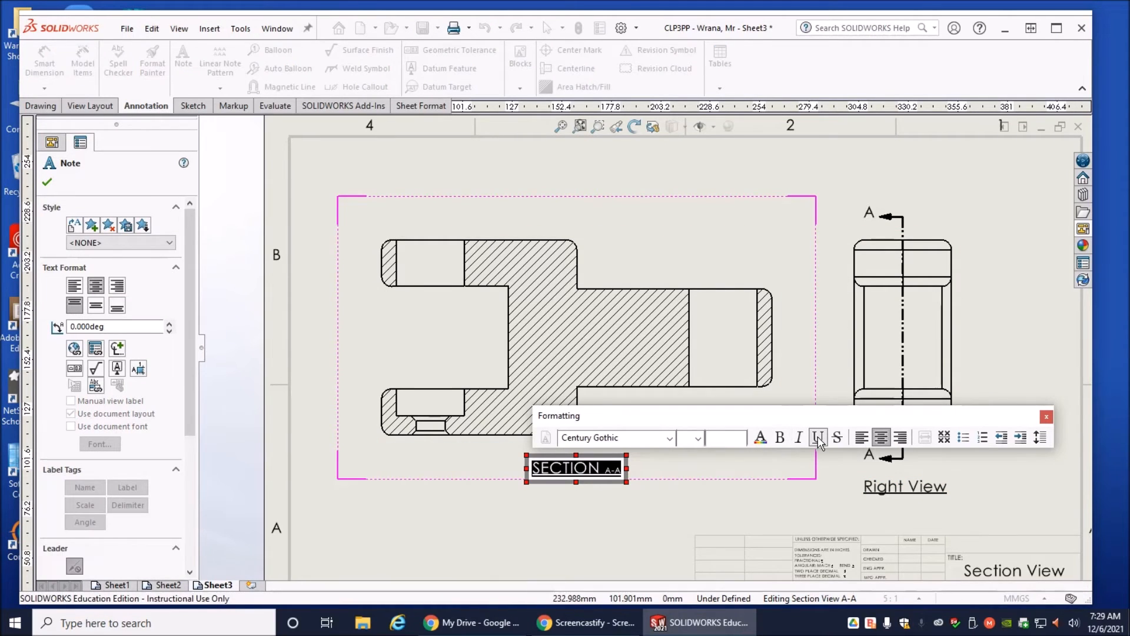
pyautogui.click(830, 360)
pyautogui.moveTo(576, 471)
pyautogui.mouseDown()
pyautogui.moveTo(577, 490)
pyautogui.moveTo(842, 488)
pyautogui.moveTo(580, 486)
pyautogui.mouseUp()
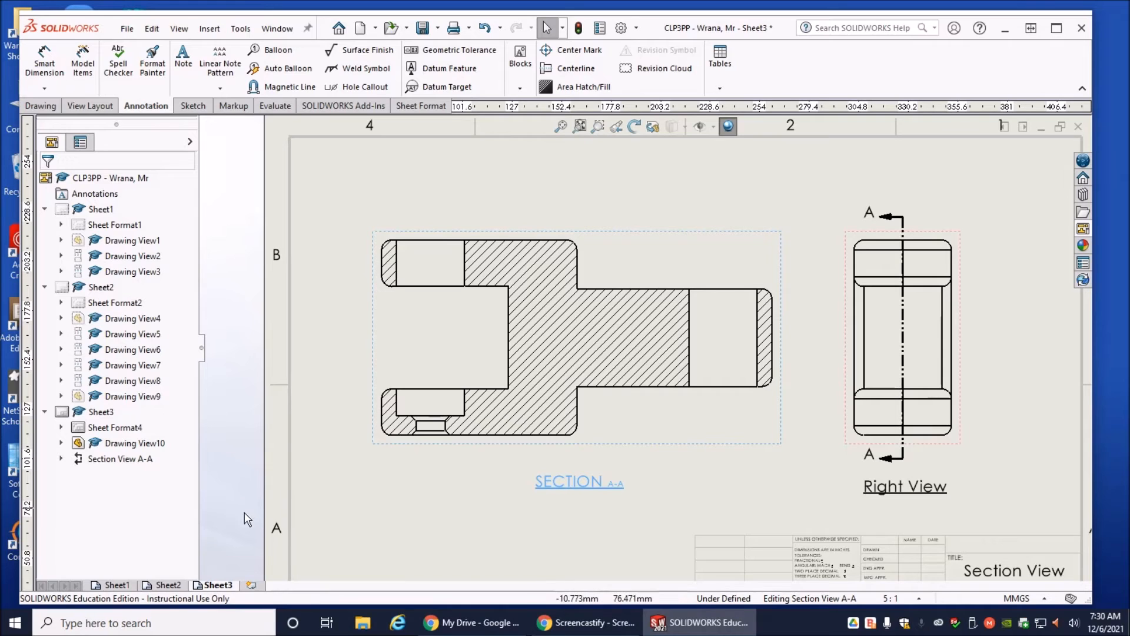
# Add a fourth sheet to the drawing and enter "Isometric View" as the title in its title block.
pyautogui.click(251, 584)
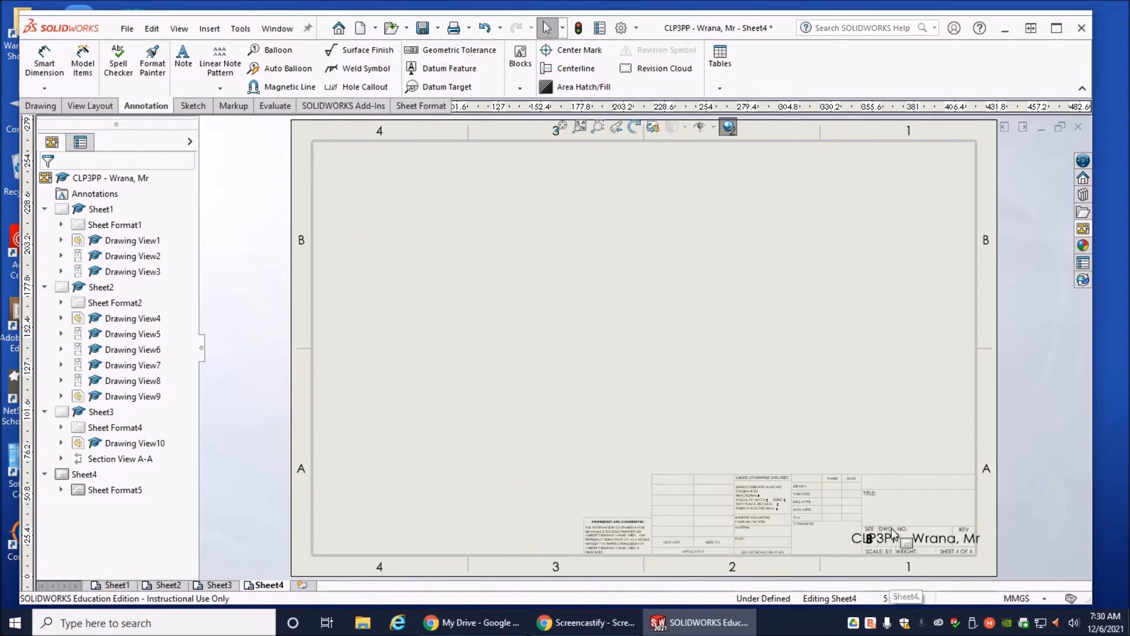
pyautogui.rightClick(85, 478)
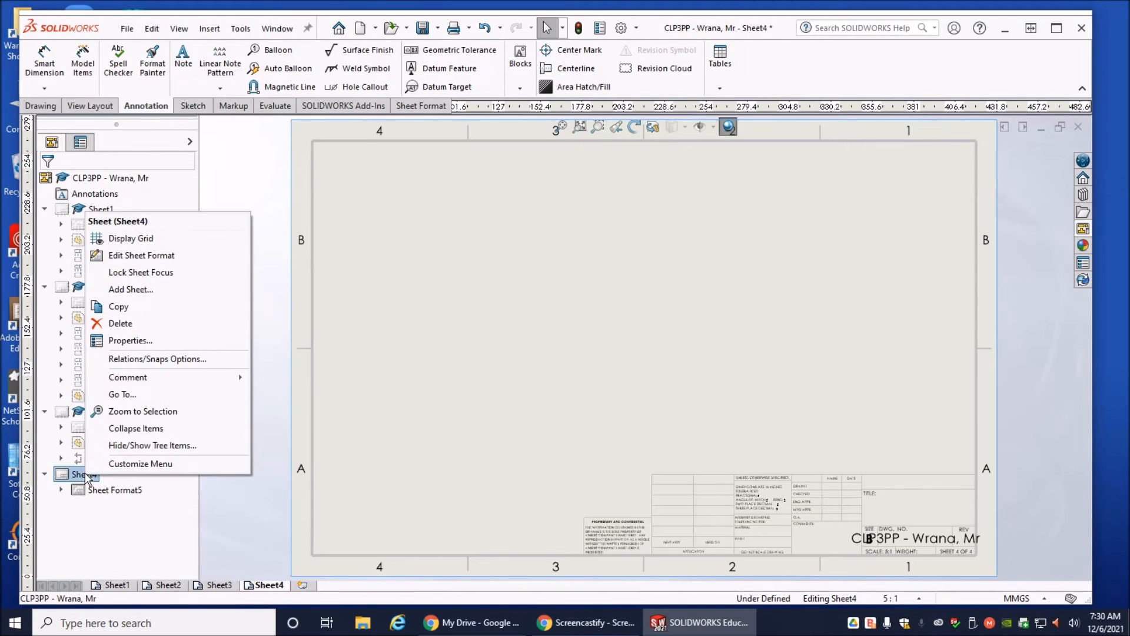
pyautogui.click(147, 254)
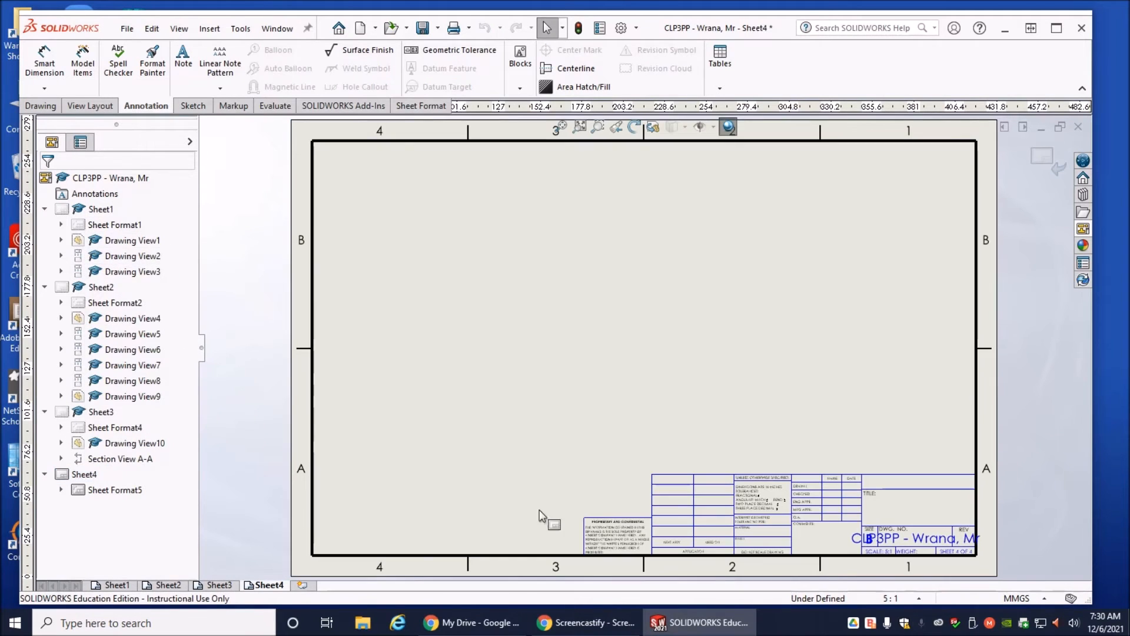
pyautogui.click(926, 517)
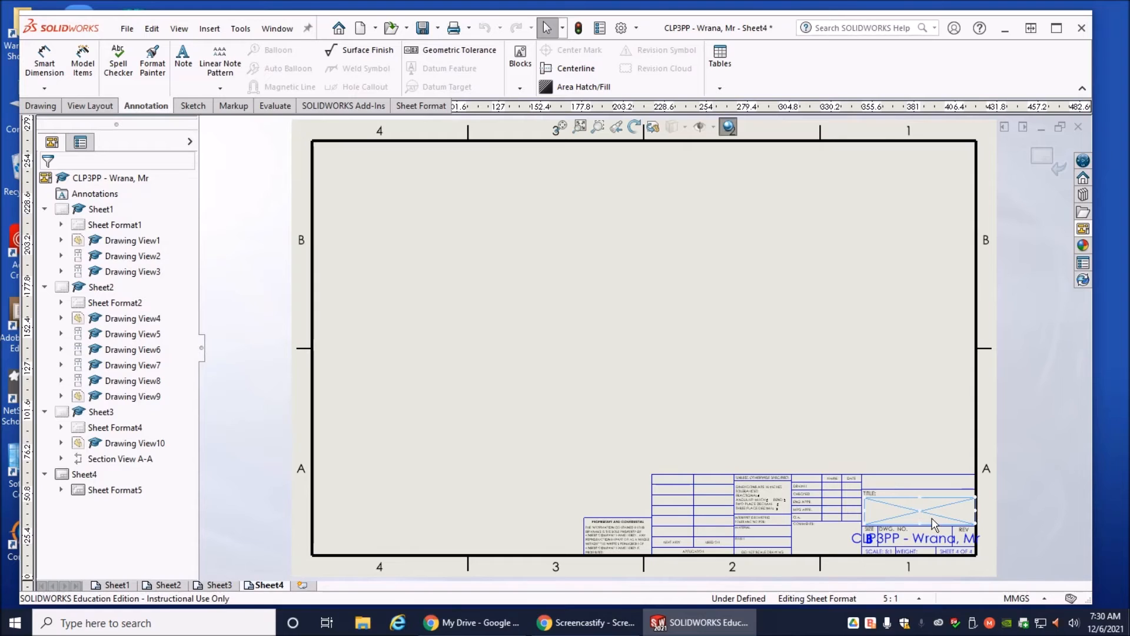
pyautogui.doubleClick(934, 518)
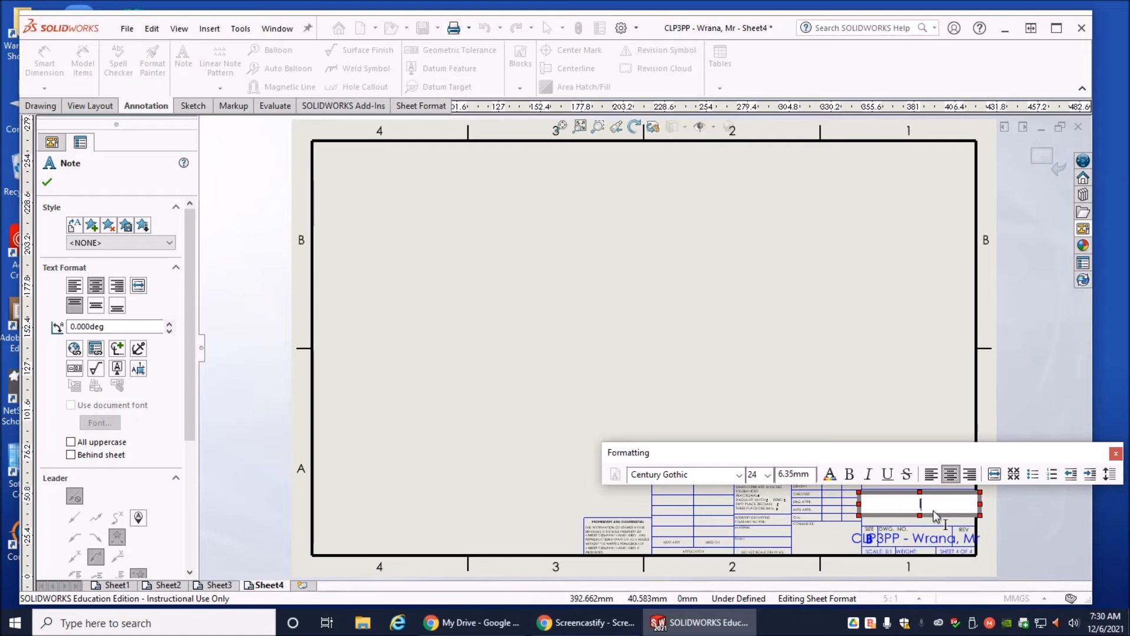
pyautogui.write('Isometric View')
pyautogui.click(924, 540)
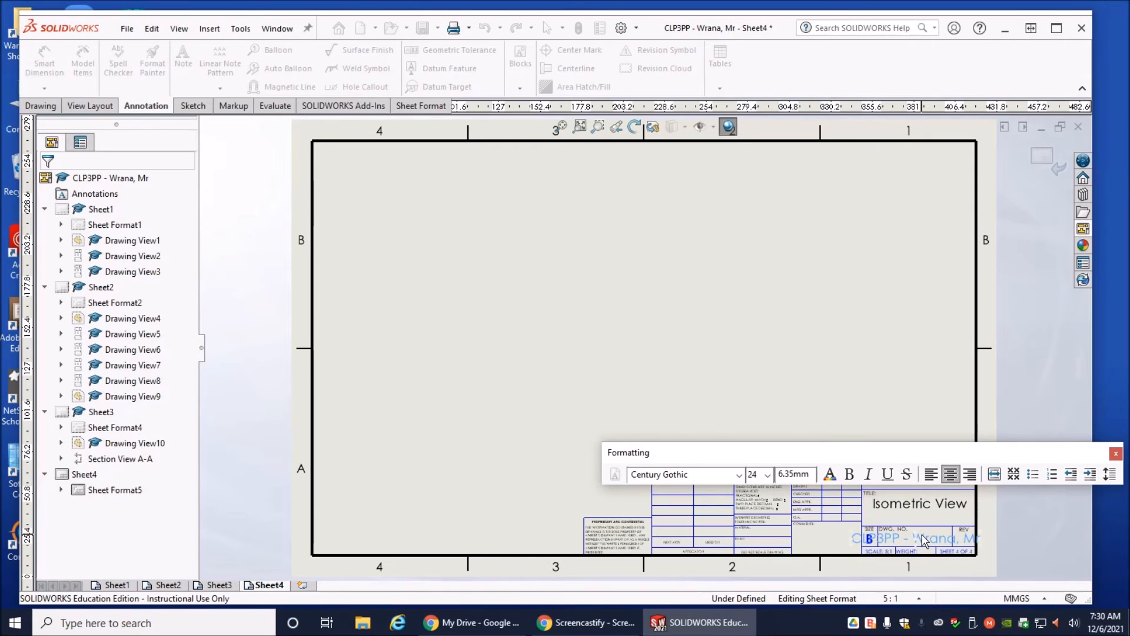
# Replace the drawing number text in Sheet4's title block with the drafter's name and finish editing the sheet format.
pyautogui.click(924, 540)
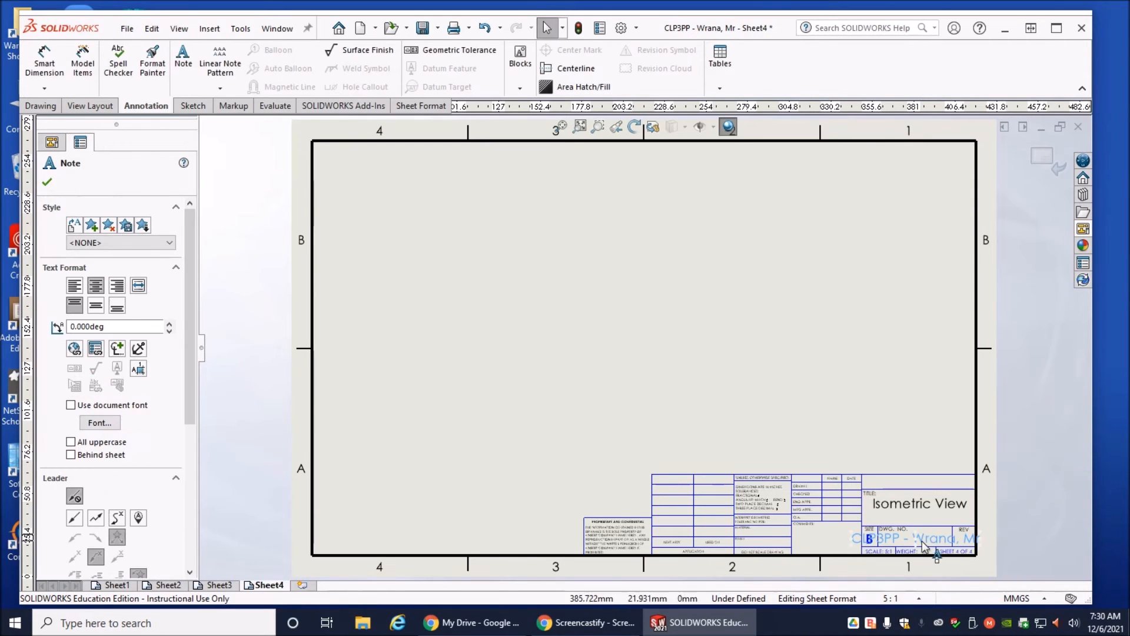
pyautogui.doubleClick(922, 541)
pyautogui.write('E.')
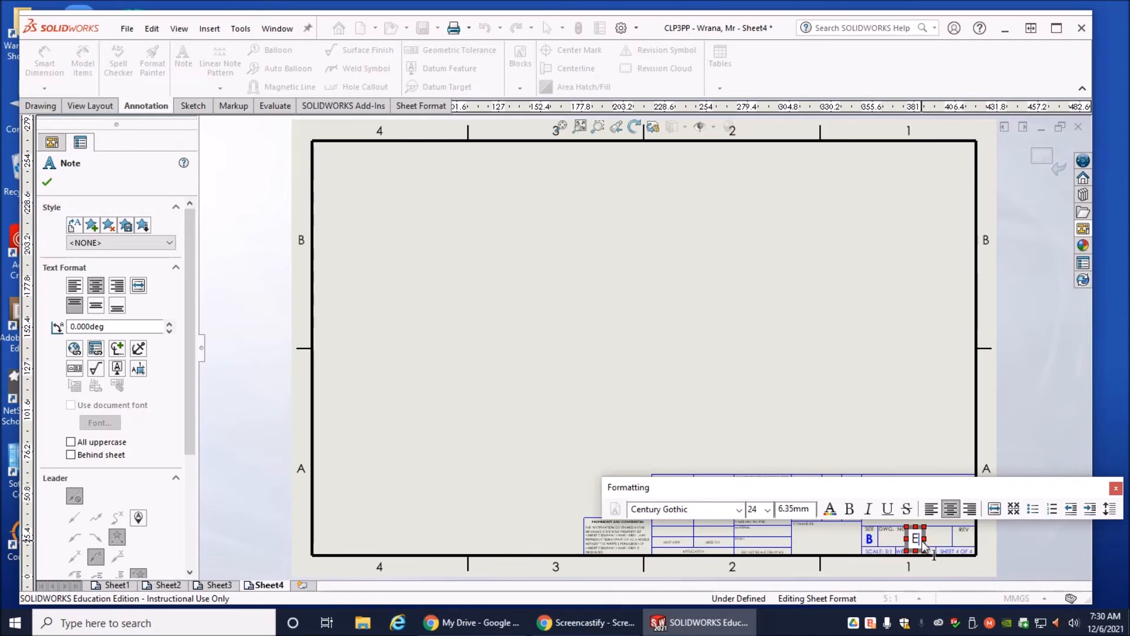
pyautogui.write(' Wrana')
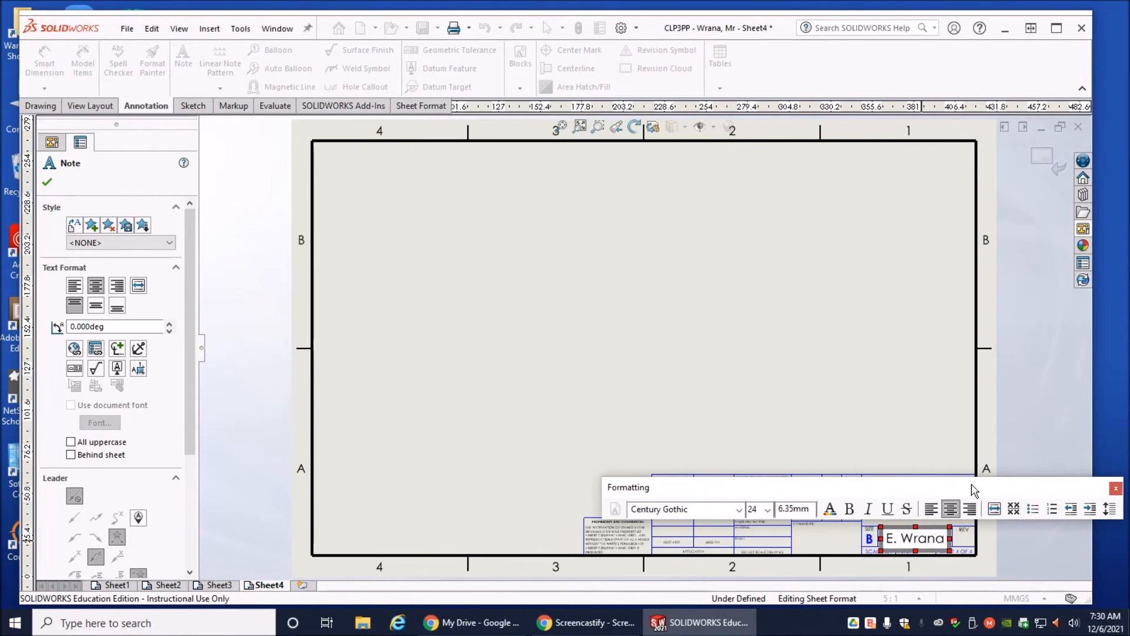
pyautogui.click(866, 291)
pyautogui.click(1040, 154)
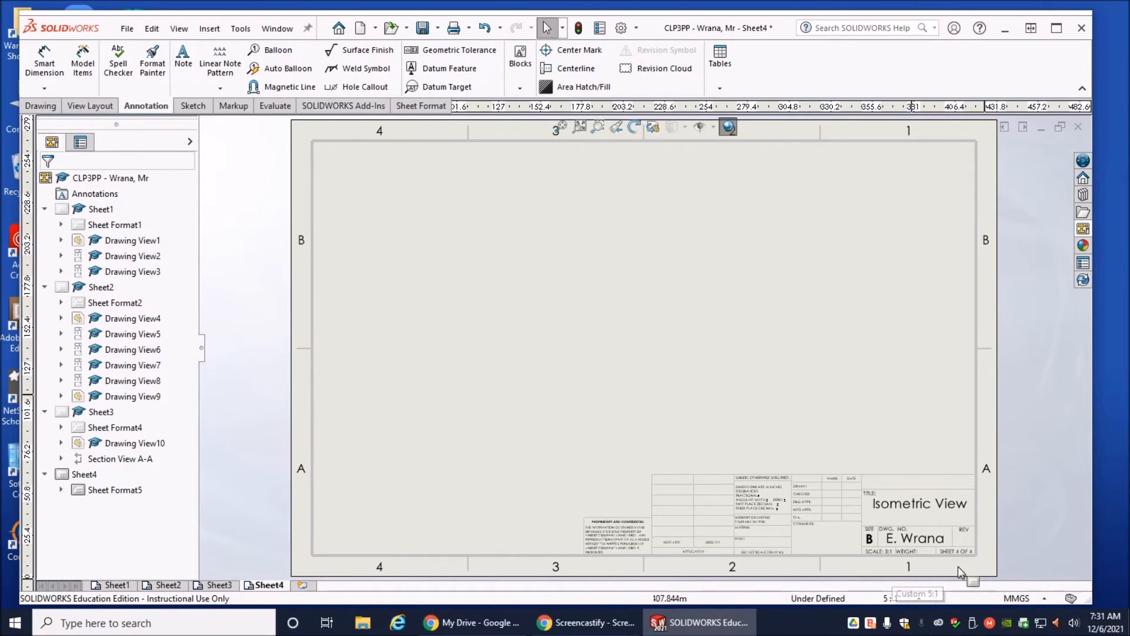
# Refresh the available part views and place the isometric view in the middle of Sheet4, above the title block.
pyautogui.click(917, 599)
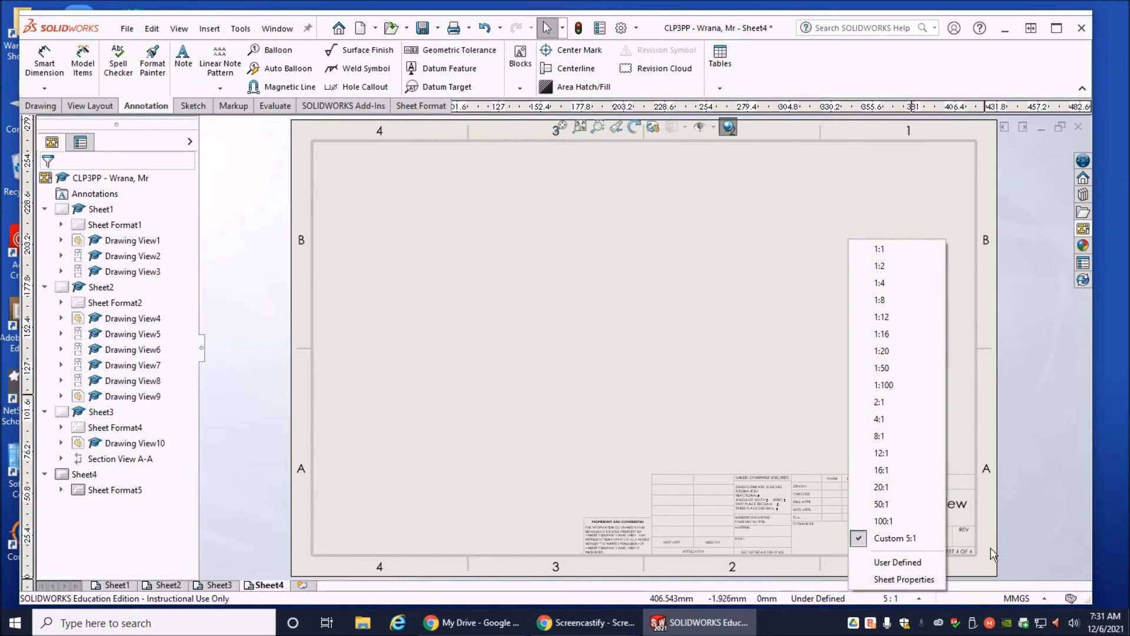
pyautogui.click(1037, 476)
pyautogui.click(1086, 231)
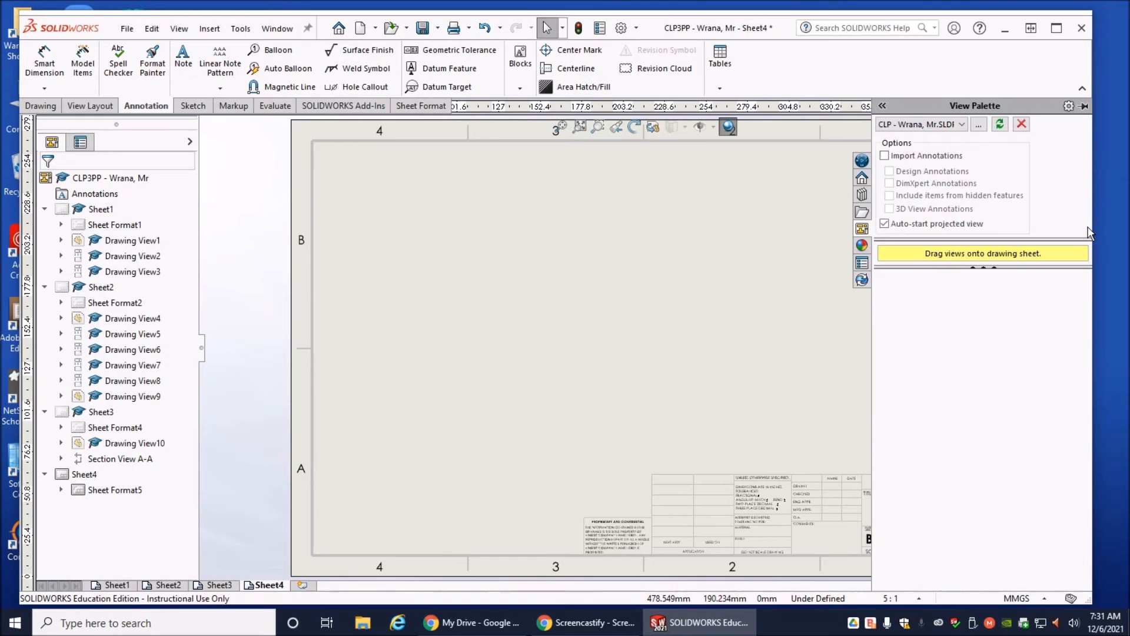
pyautogui.click(1000, 125)
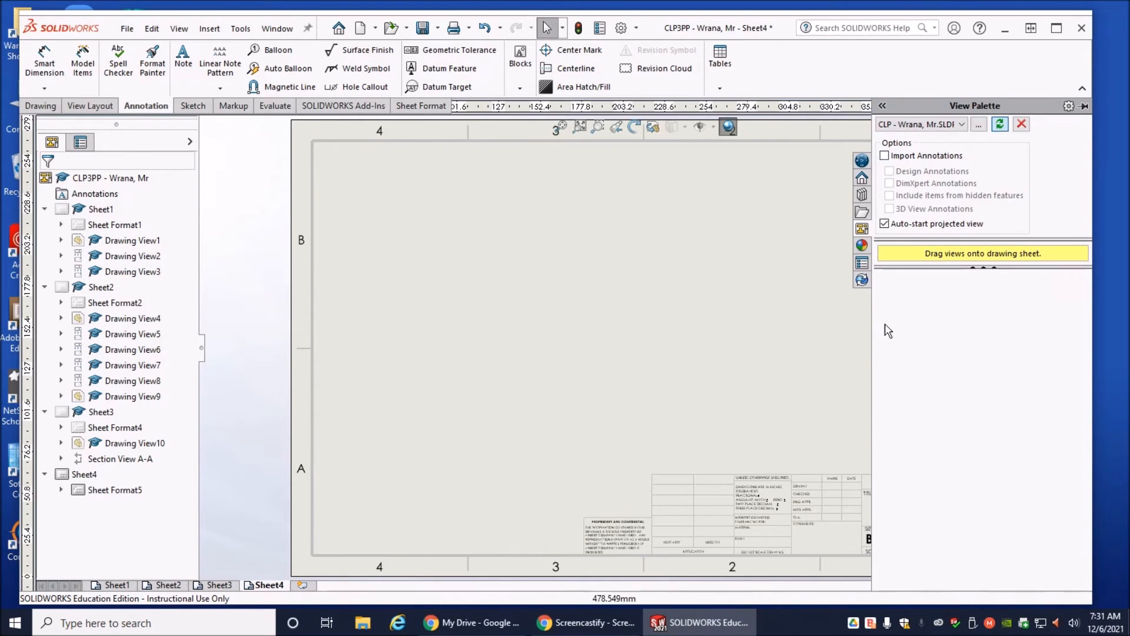
pyautogui.scroll(3, 829, 349)
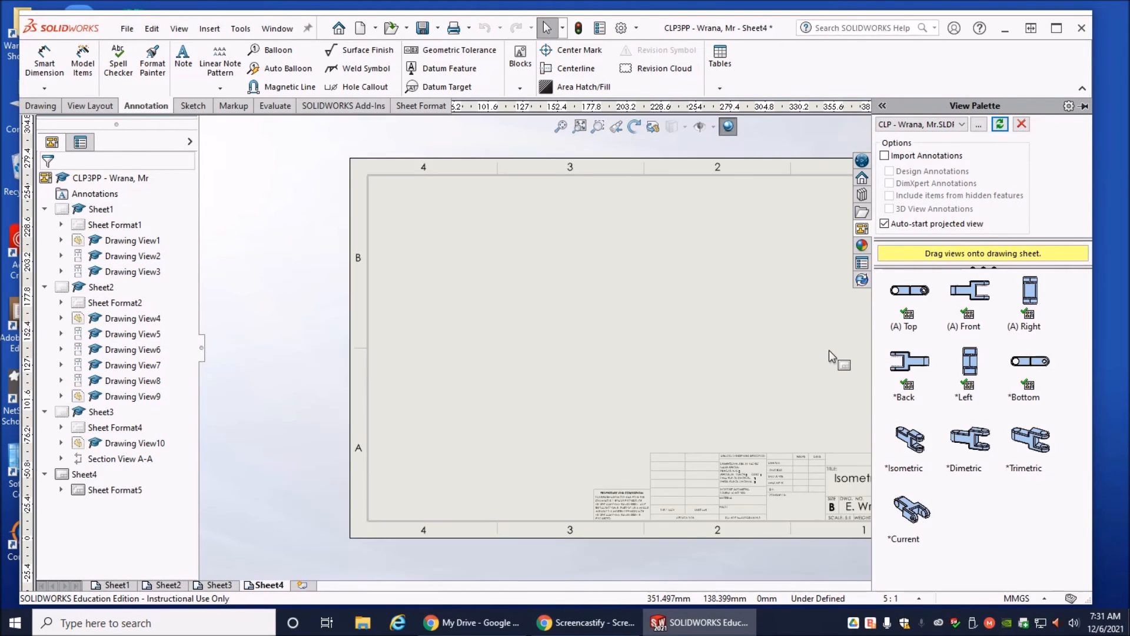
pyautogui.scroll(-2, 828, 349)
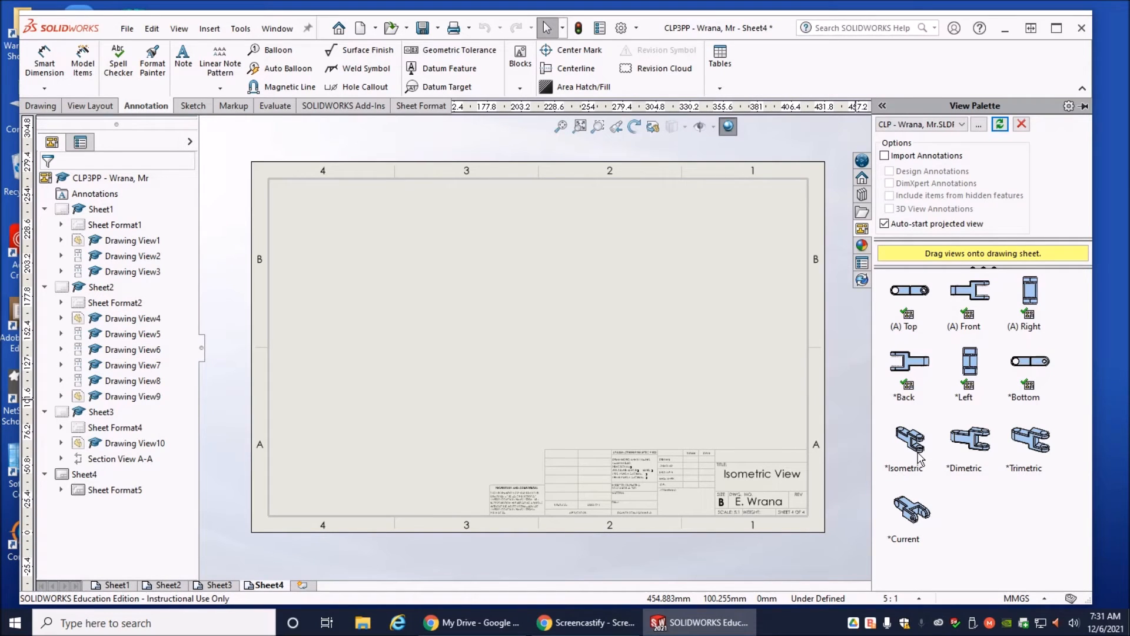
pyautogui.moveTo(921, 447)
pyautogui.mouseDown()
pyautogui.moveTo(609, 318)
pyautogui.moveTo(541, 303)
pyautogui.mouseUp()
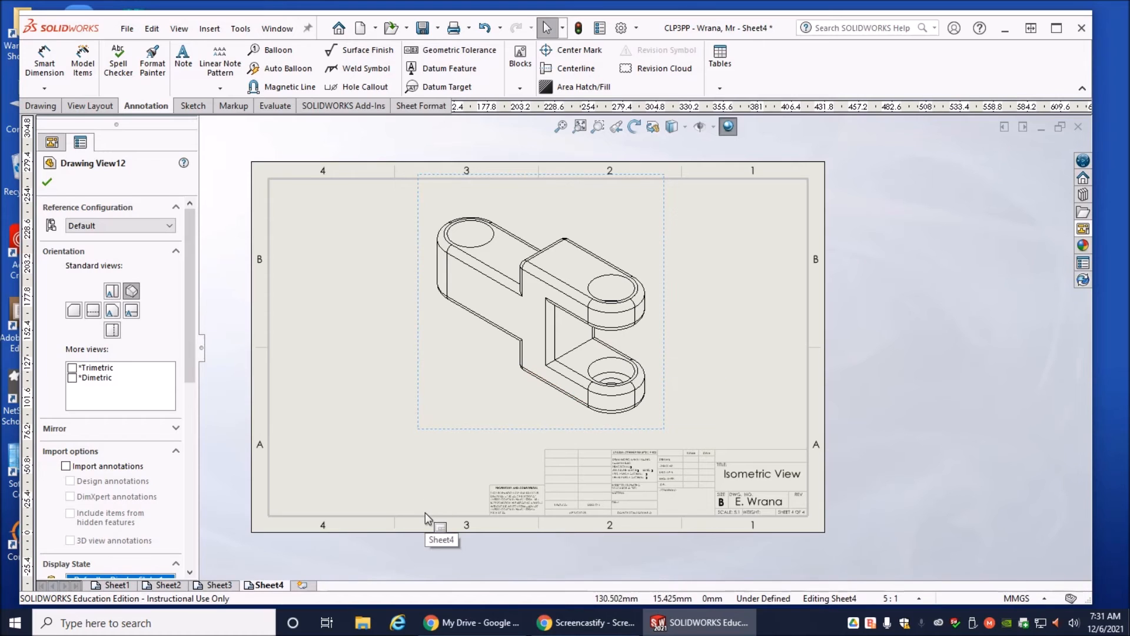
pyautogui.click(47, 184)
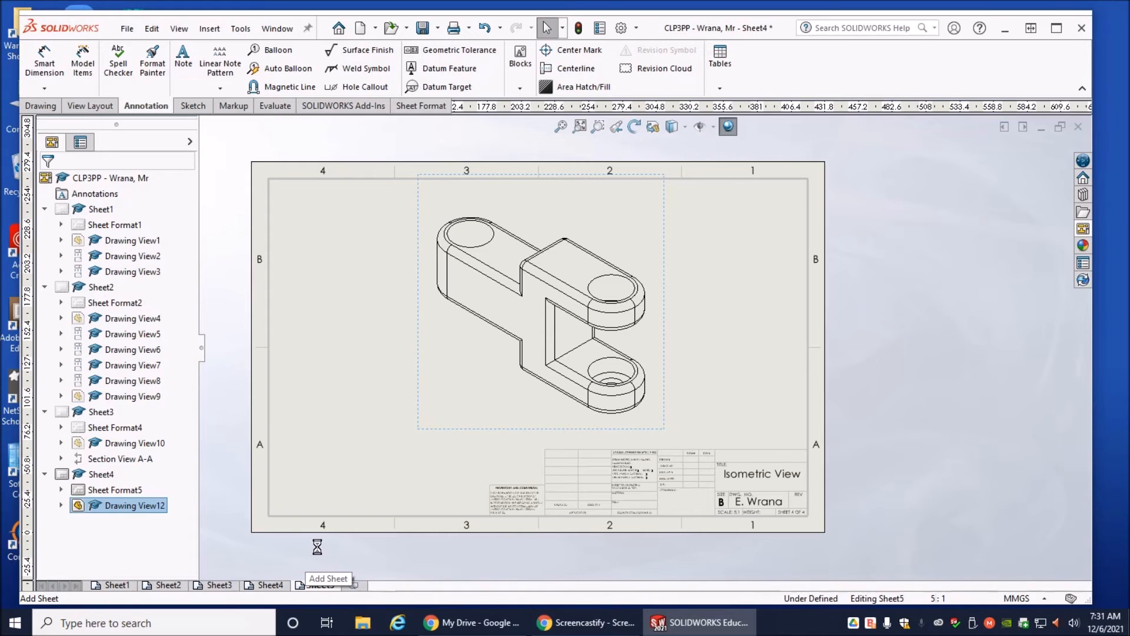
# Add a fifth sheet, enter "Dimetric View" as its title block title, and finish editing the sheet format.
pyautogui.click(307, 589)
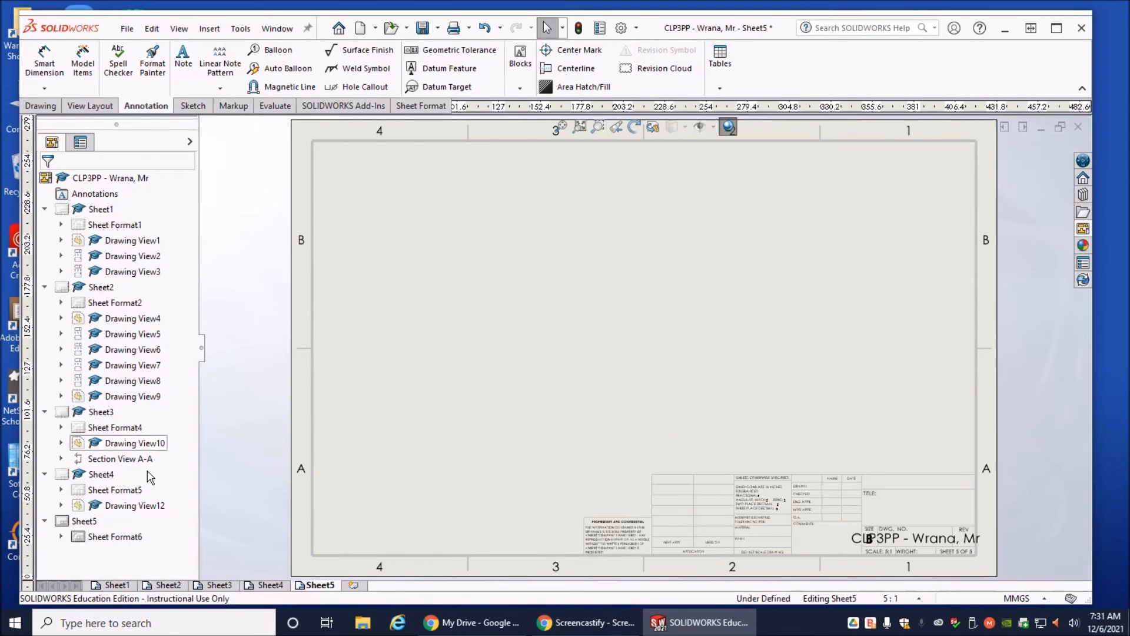
pyautogui.rightClick(87, 521)
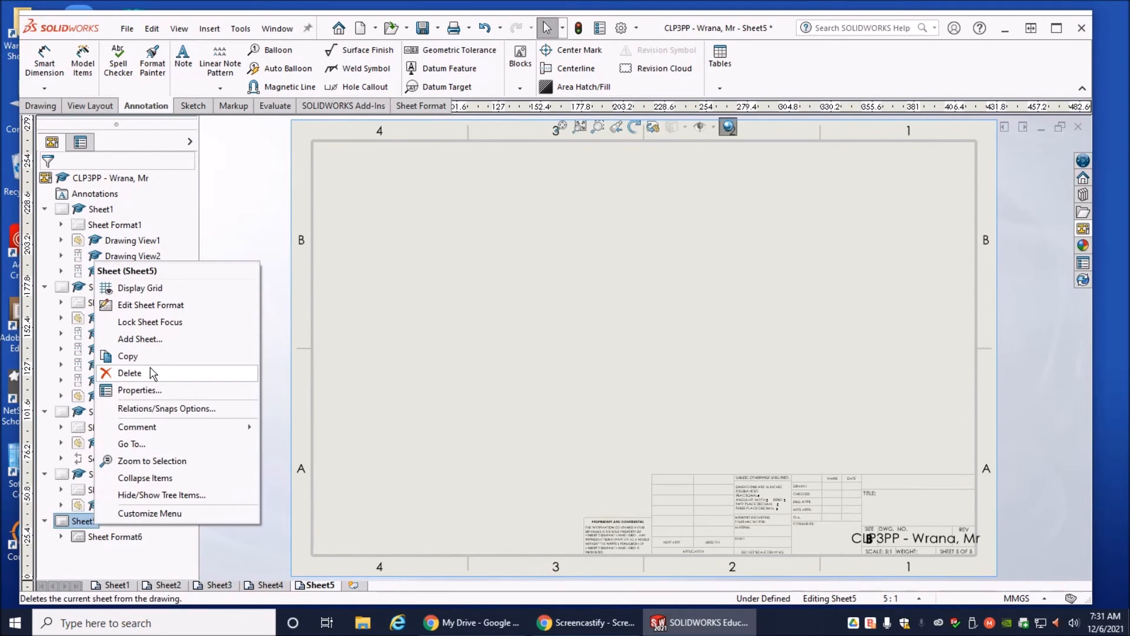
pyautogui.click(148, 304)
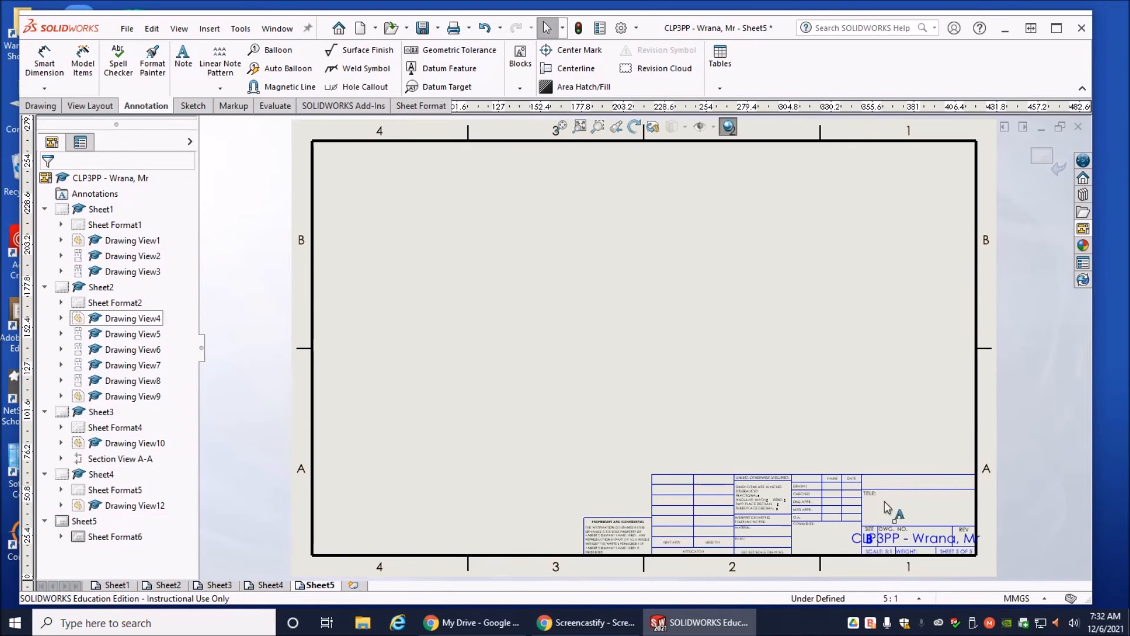
pyautogui.doubleClick(919, 514)
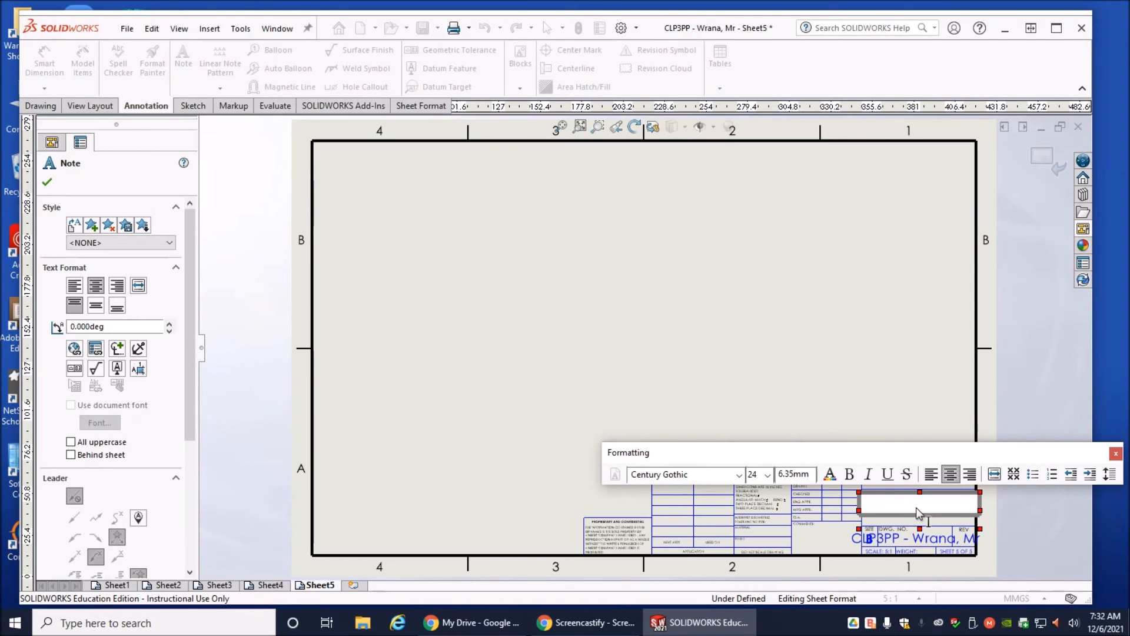
pyautogui.write('Dimetric View')
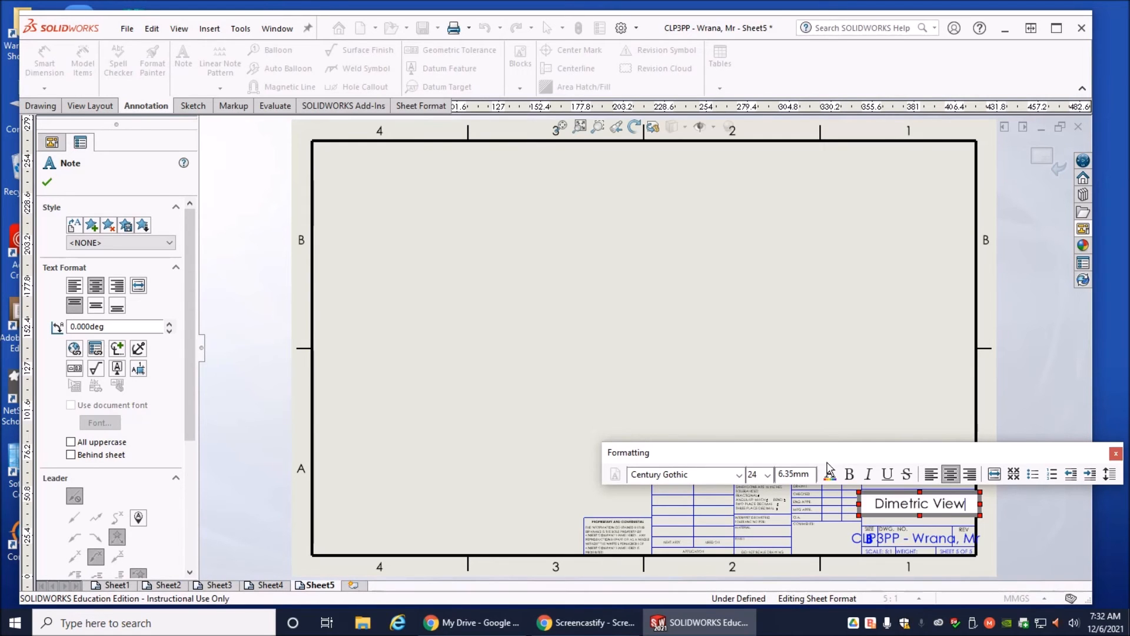
pyautogui.click(755, 357)
pyautogui.click(1043, 159)
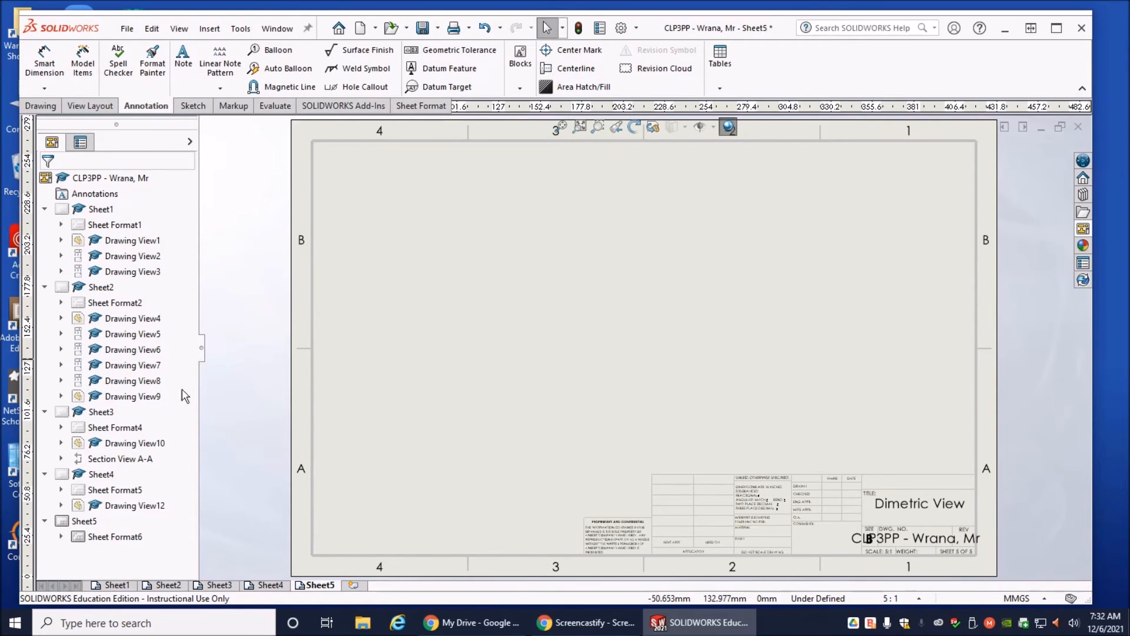
# Reopen Sheet5's sheet format, replace the drawing number text with the drafter's name, and return to the sheet.
pyautogui.rightClick(83, 521)
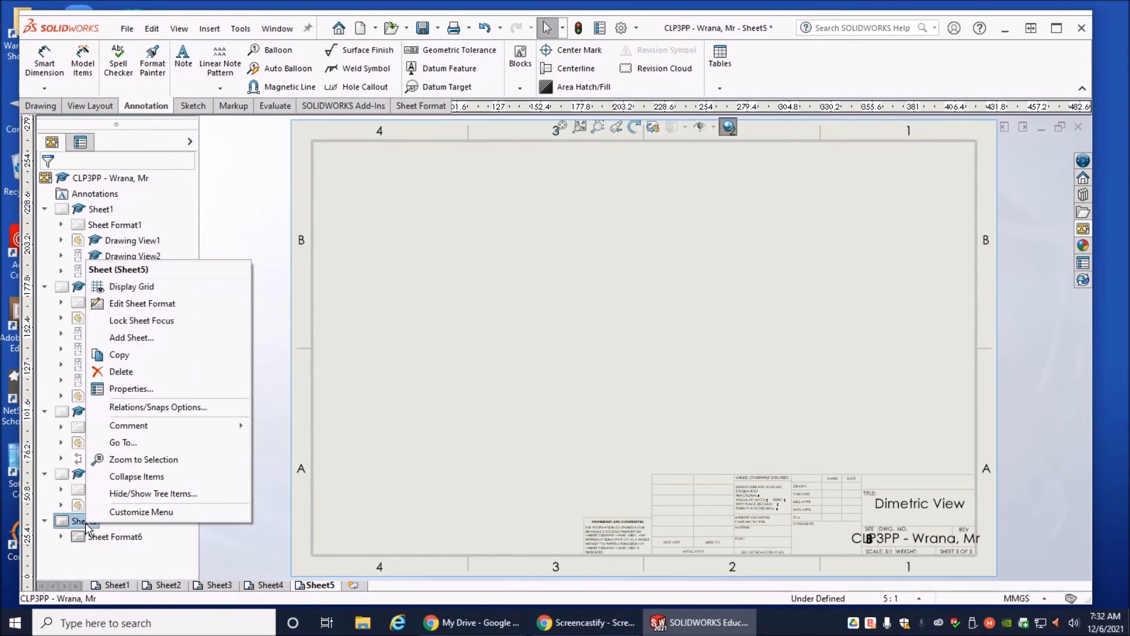
pyautogui.click(126, 304)
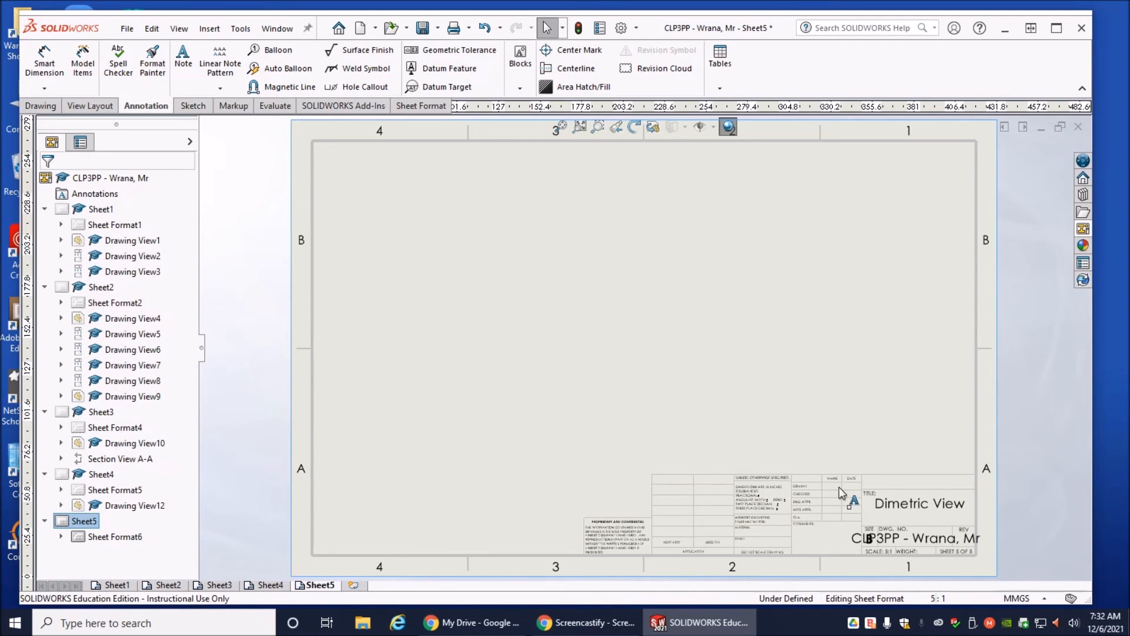
pyautogui.doubleClick(921, 541)
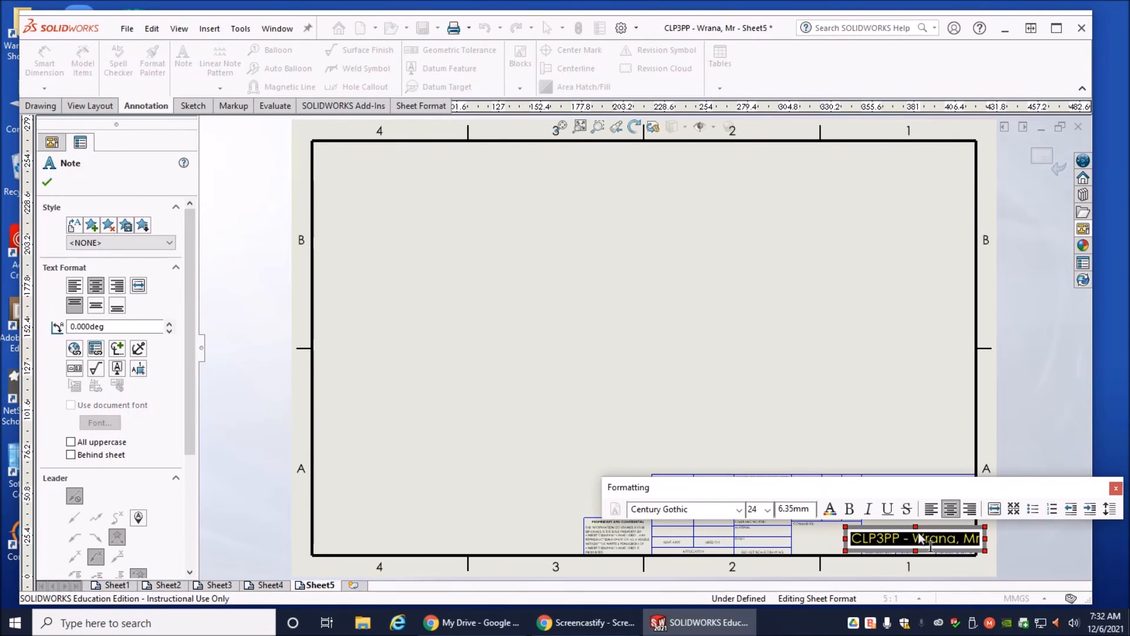
pyautogui.write('El Wrana')
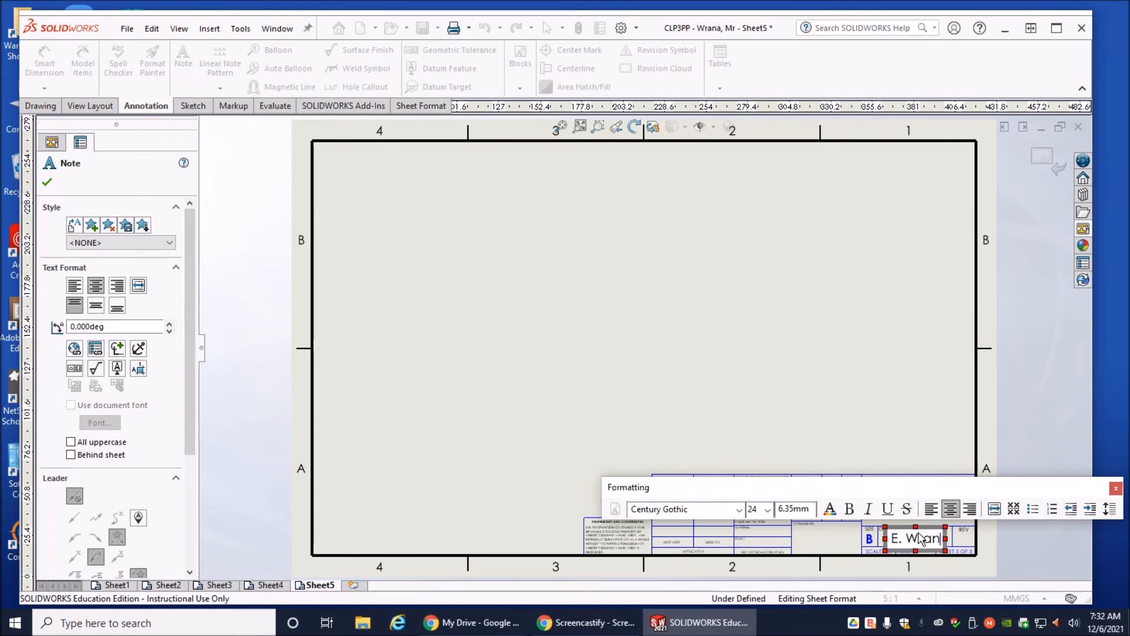
pyautogui.click(810, 429)
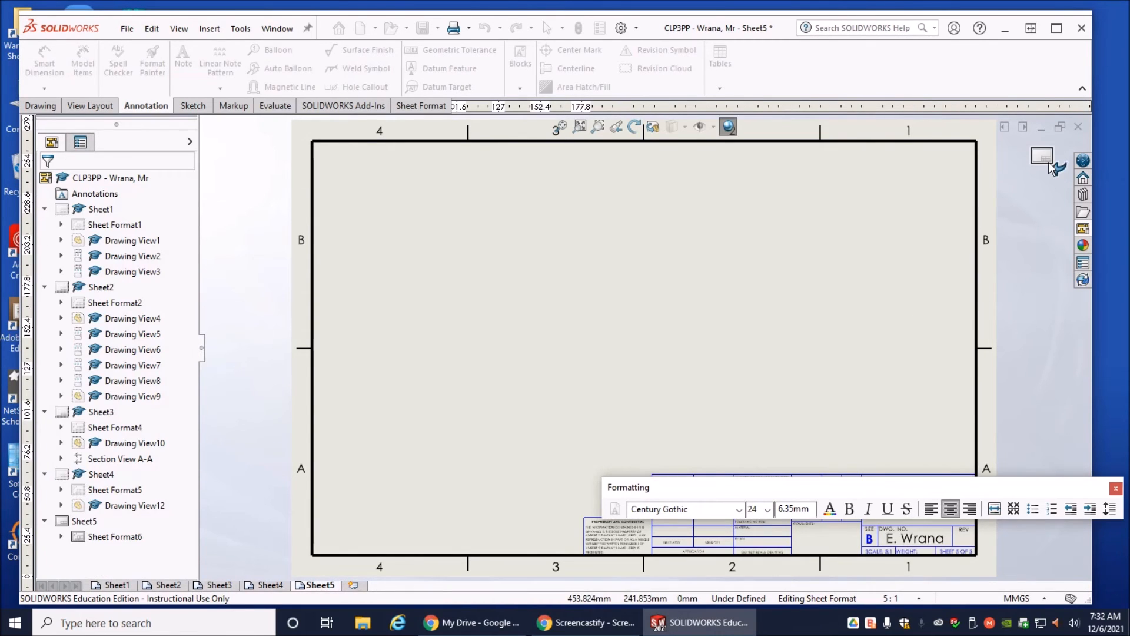
pyautogui.click(1048, 160)
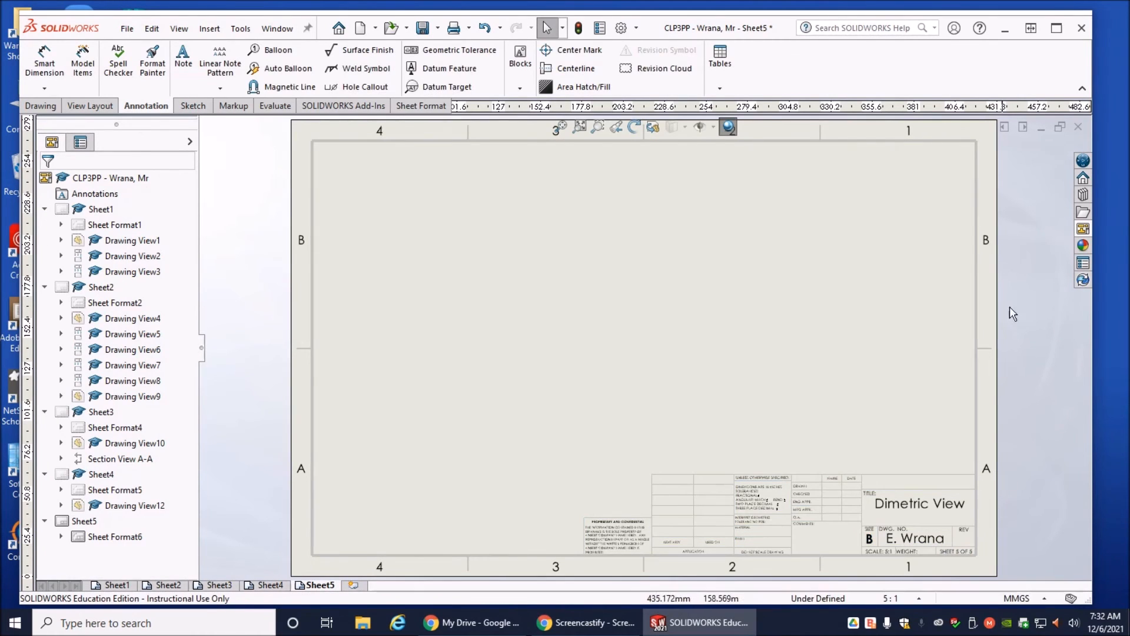
# Place the dimetric view of the chain link part in the middle of Sheet5.
pyautogui.click(1084, 230)
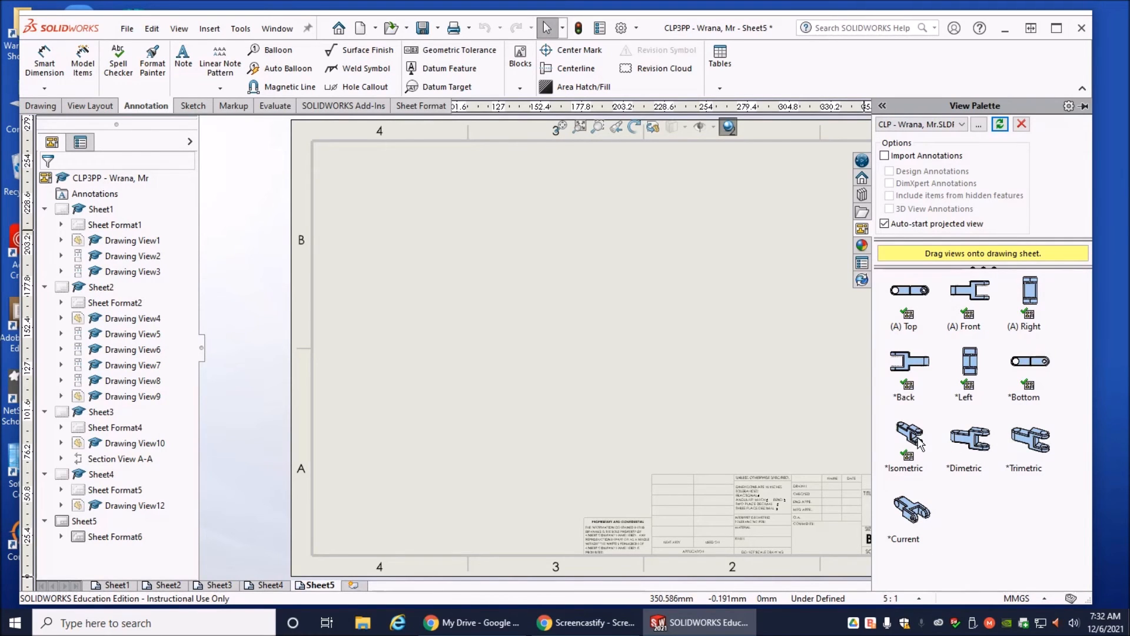
pyautogui.moveTo(972, 449)
pyautogui.mouseDown()
pyautogui.moveTo(790, 430)
pyautogui.moveTo(789, 361)
pyautogui.moveTo(617, 319)
pyautogui.moveTo(945, 443)
pyautogui.moveTo(677, 368)
pyautogui.moveTo(607, 328)
pyautogui.mouseUp()
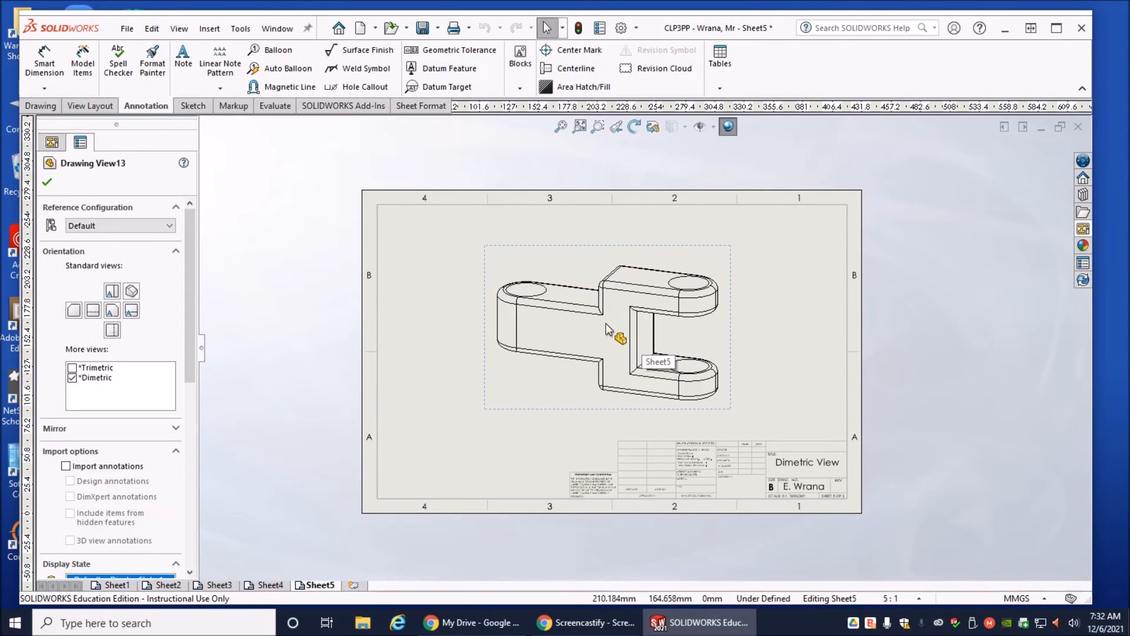
pyautogui.click(47, 183)
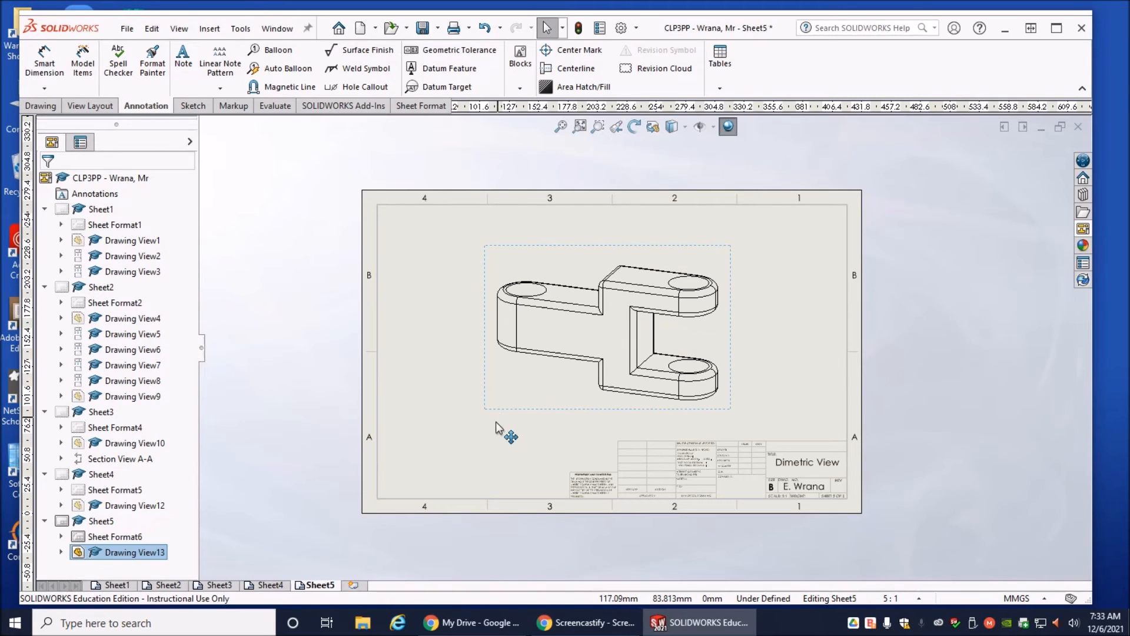
# Add a sixth sheet, open its sheet format for editing and enter "Tremetric View" as the title block title.
pyautogui.click(355, 585)
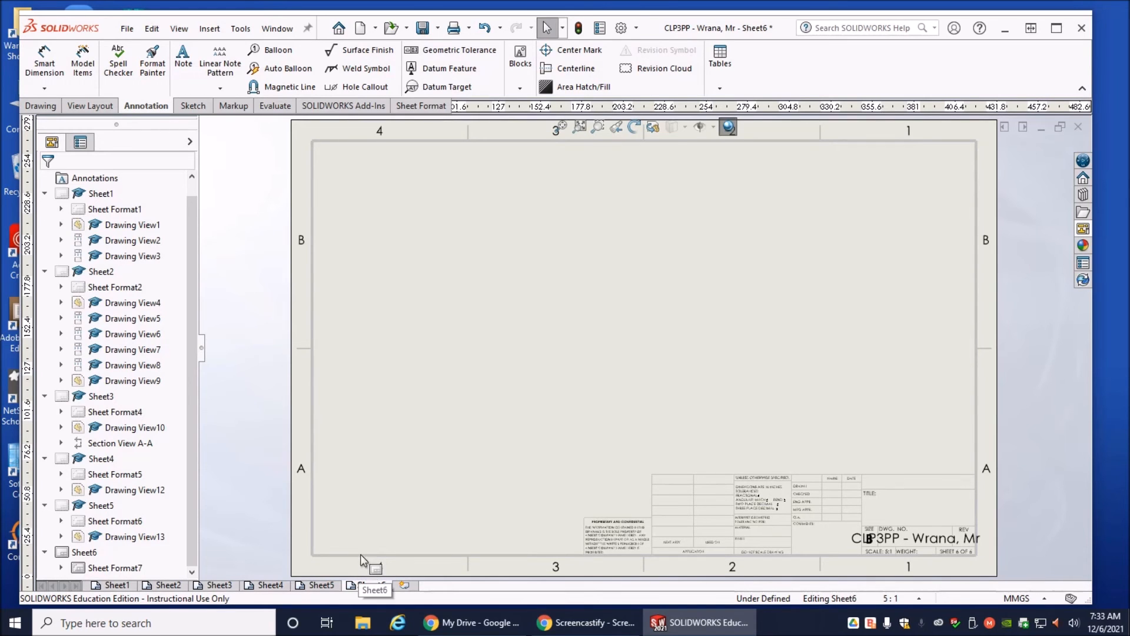
pyautogui.rightClick(86, 553)
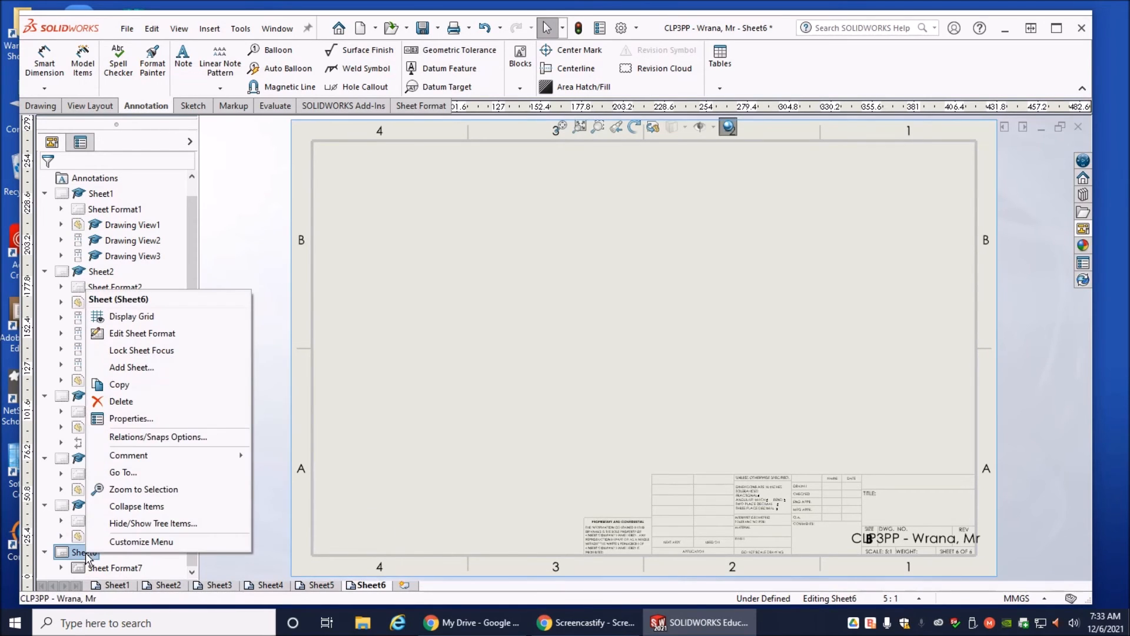
pyautogui.click(133, 339)
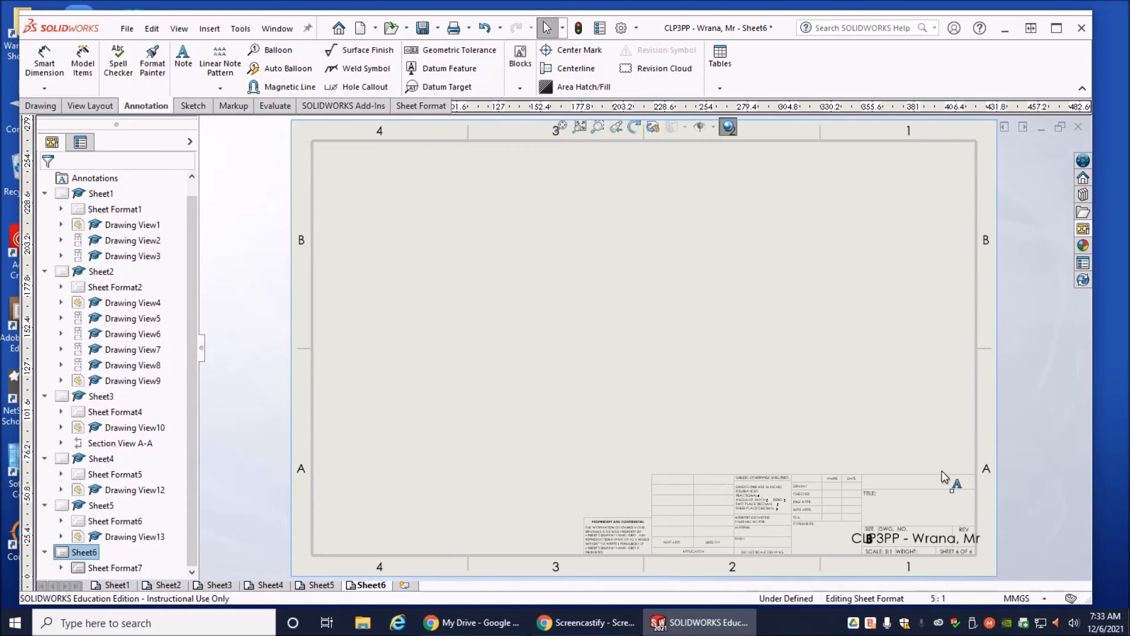
pyautogui.doubleClick(924, 517)
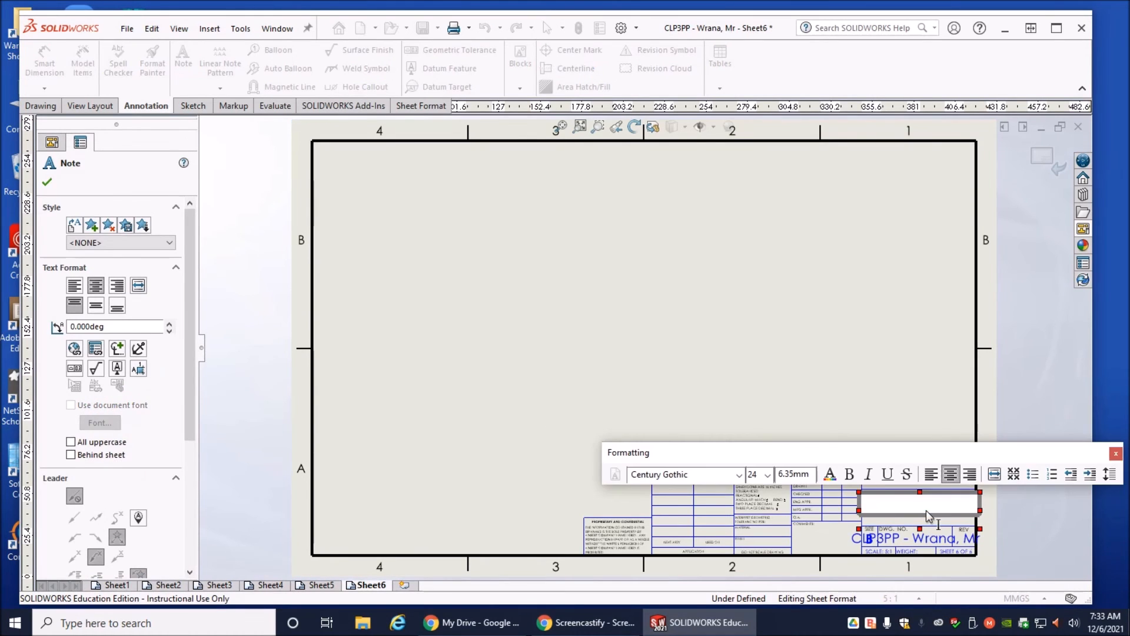
pyautogui.press('BackSpace')
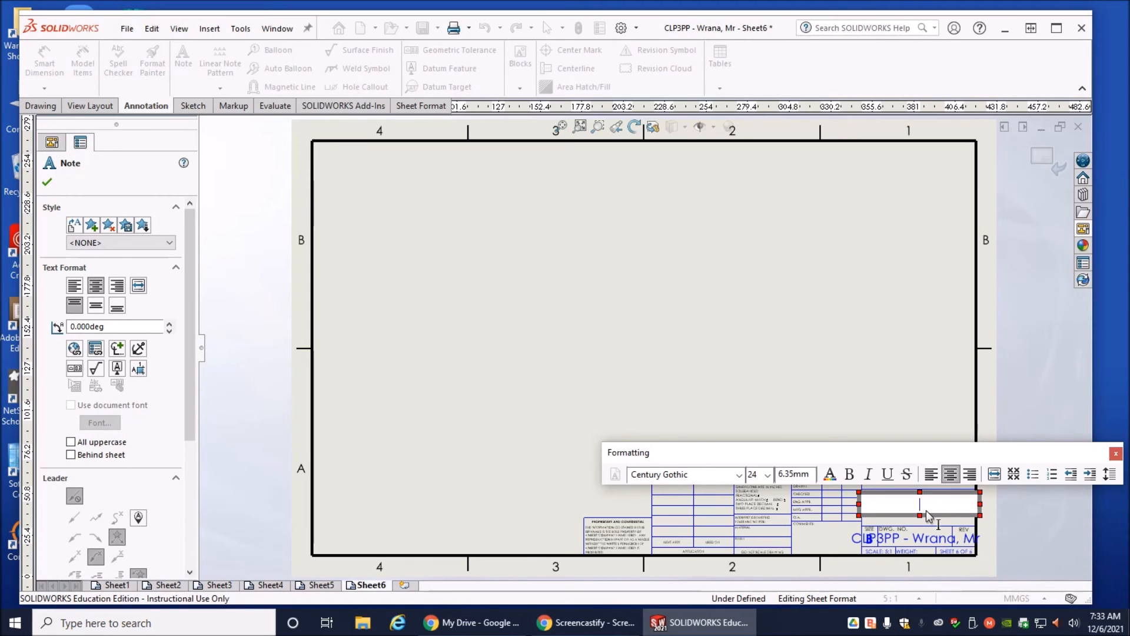
pyautogui.write('Tremetric View')
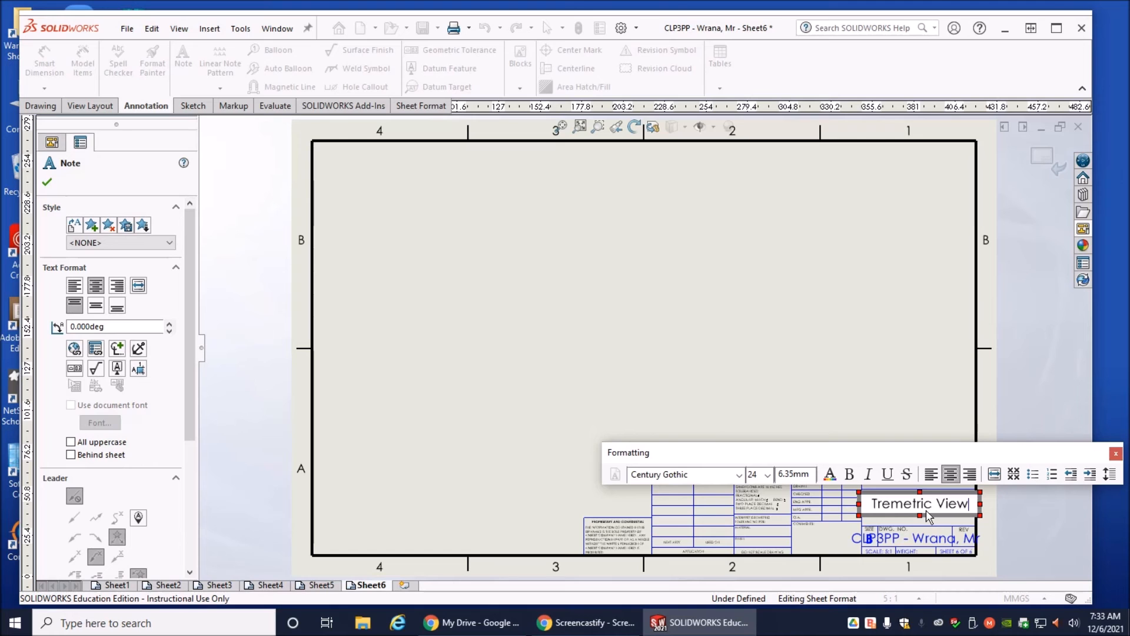
pyautogui.click(883, 409)
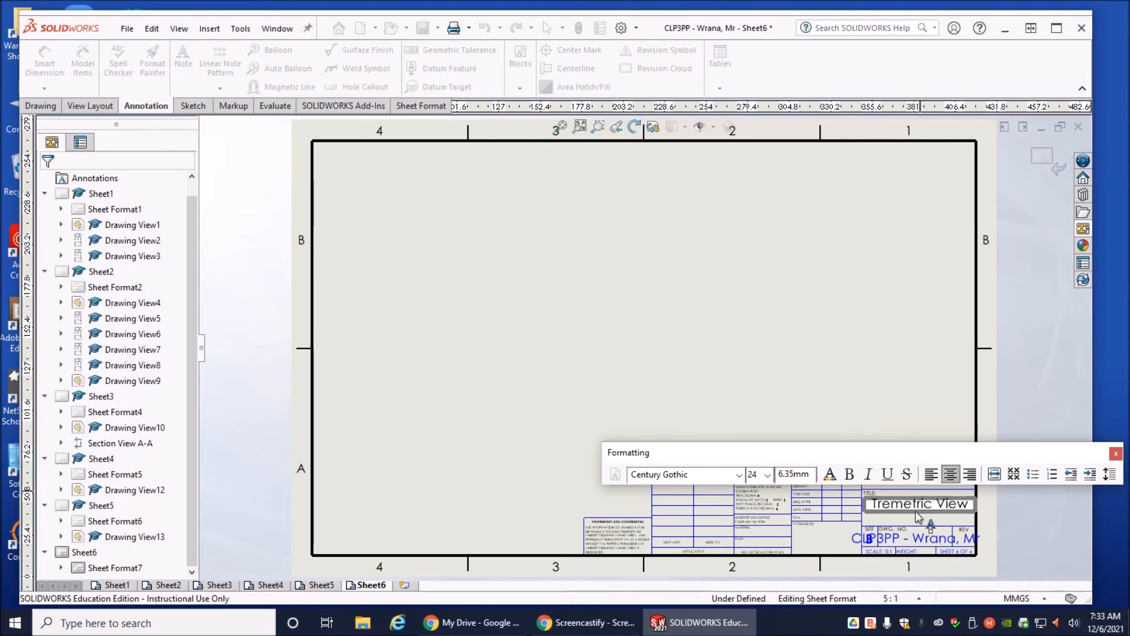
# Replace the drawing number text in Sheet6's title block with the drafter's name and finish editing the sheet format.
pyautogui.doubleClick(905, 540)
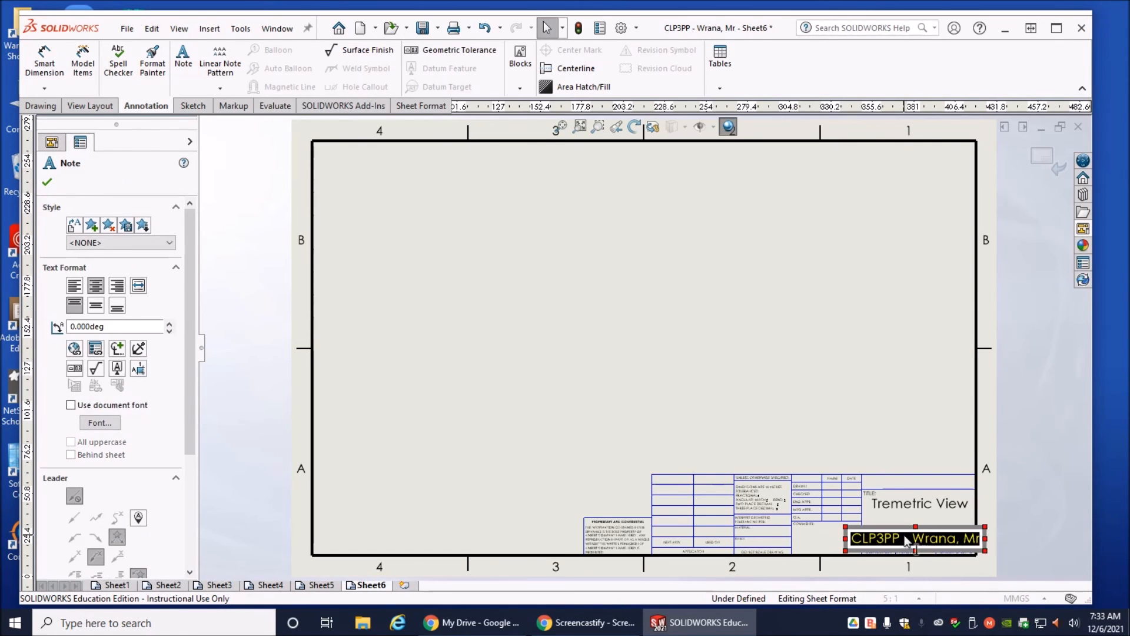
pyautogui.write('E. Wrana')
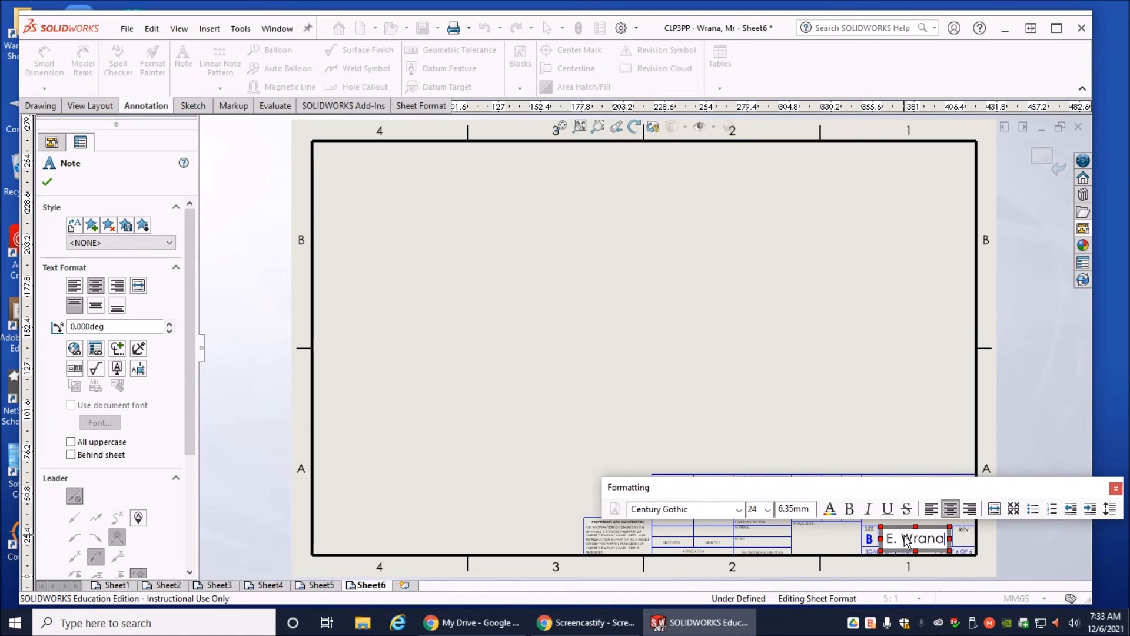
pyautogui.click(833, 378)
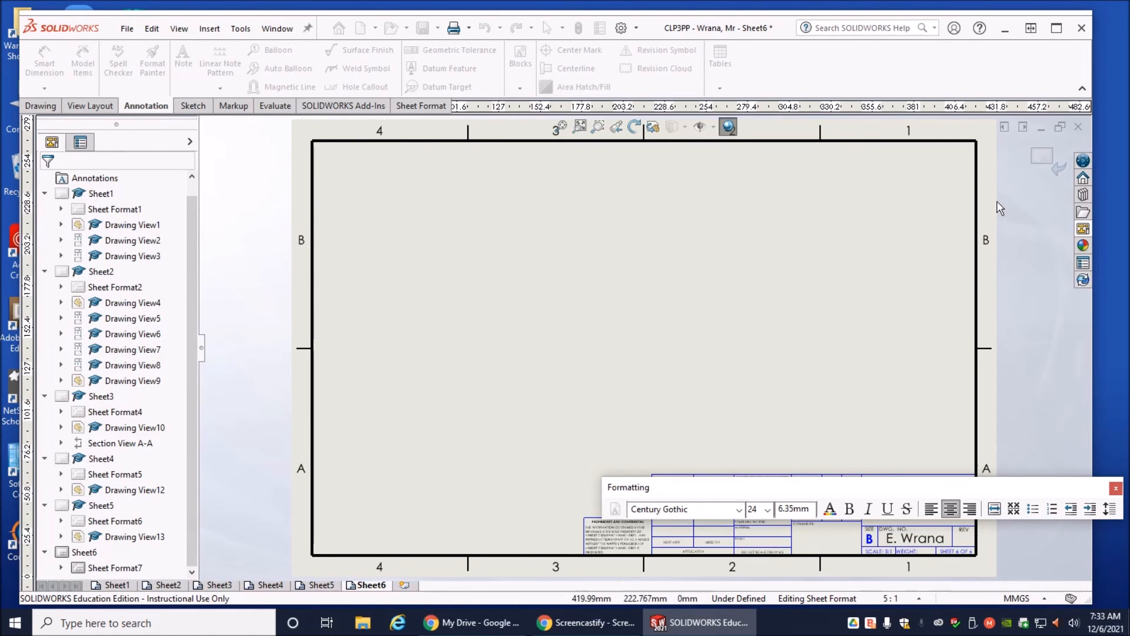
pyautogui.click(1042, 157)
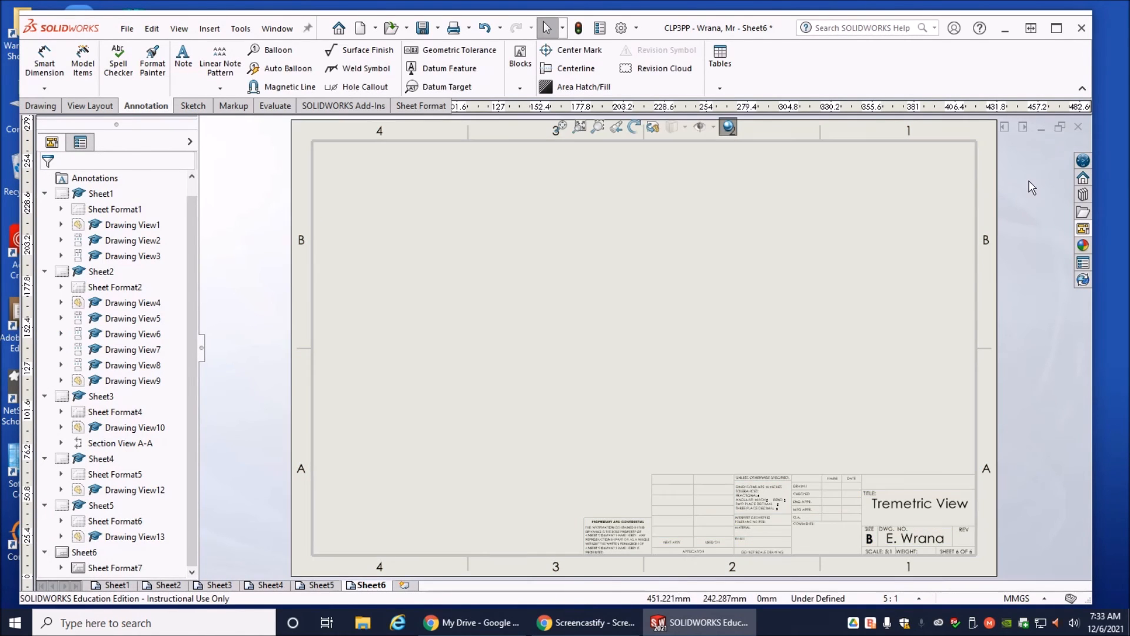
# Place the trimetric view of the chain link part in the middle of Sheet6, above the title block.
pyautogui.click(1077, 229)
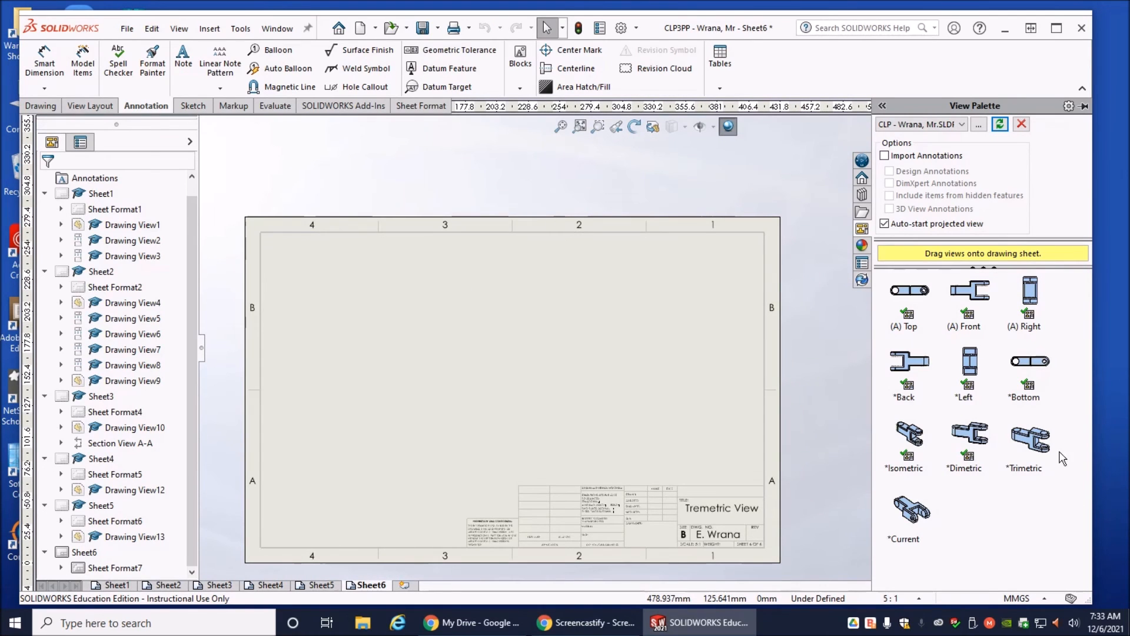
pyautogui.moveTo(1044, 444)
pyautogui.mouseDown()
pyautogui.moveTo(844, 454)
pyautogui.moveTo(557, 384)
pyautogui.moveTo(512, 358)
pyautogui.mouseUp()
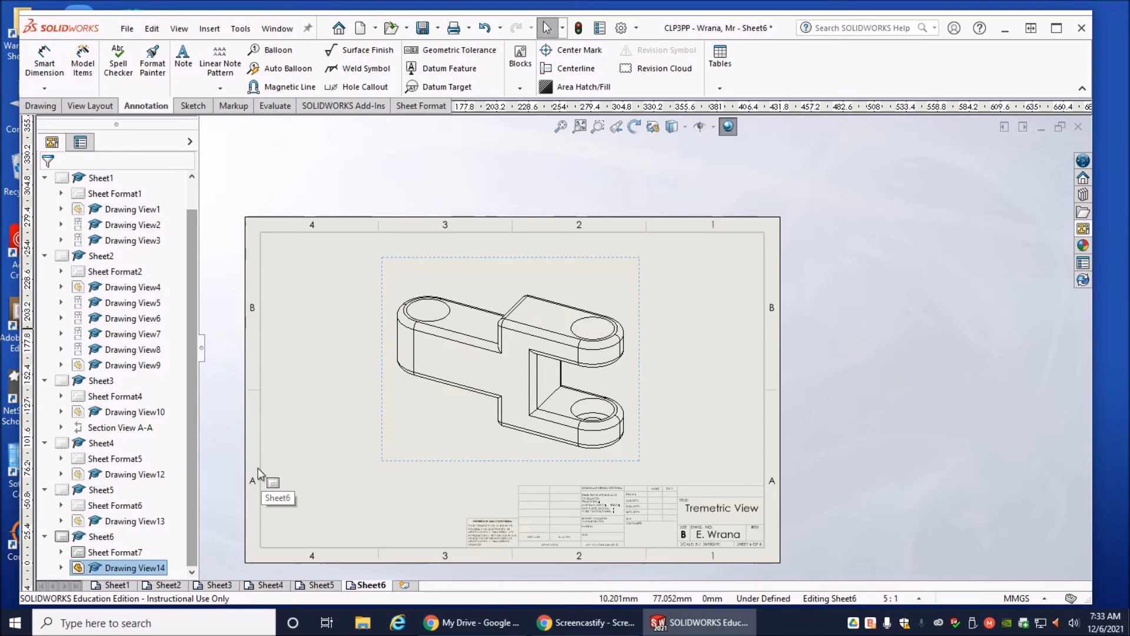
# Review the drawing's sheets in order from Sheet1 to Sheet6, checking the views and title blocks.
pyautogui.click(125, 587)
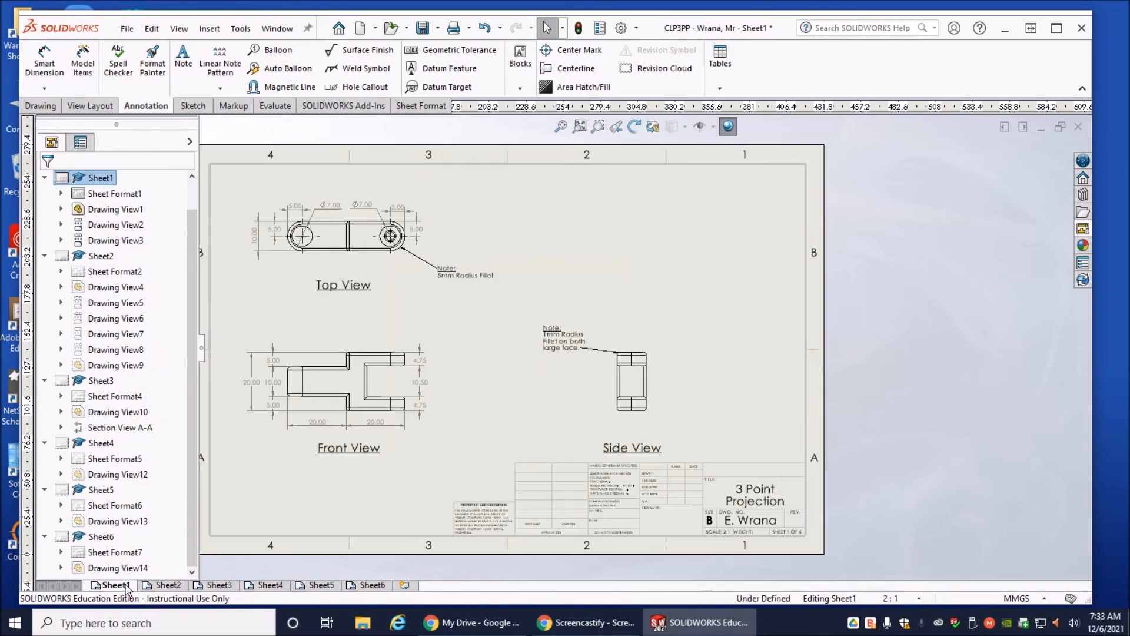
pyautogui.click(166, 588)
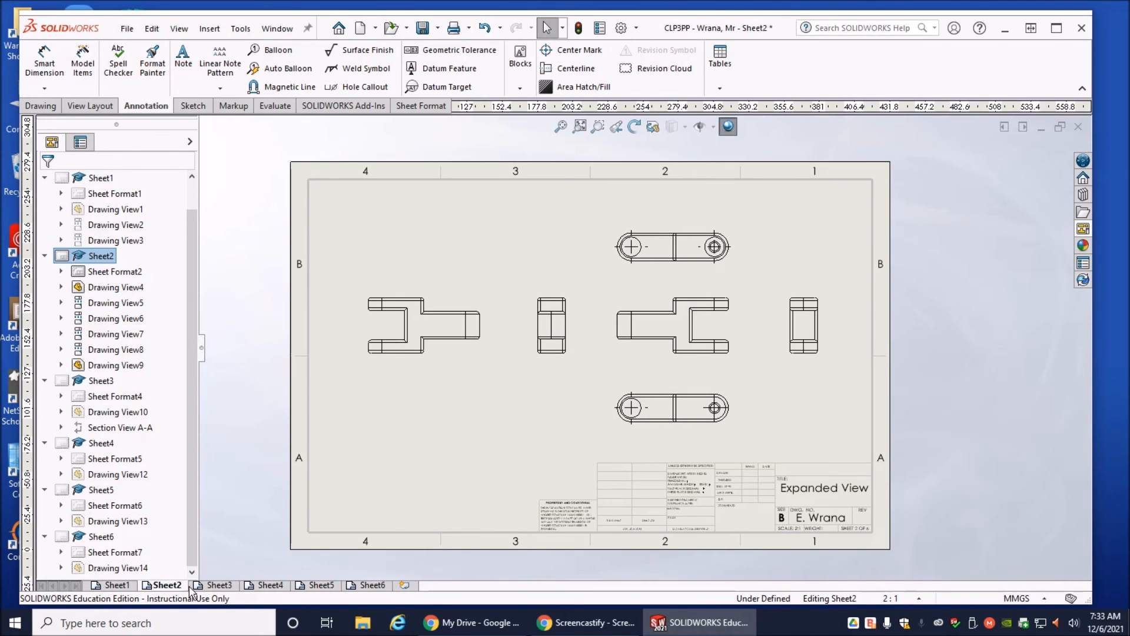
pyautogui.click(229, 587)
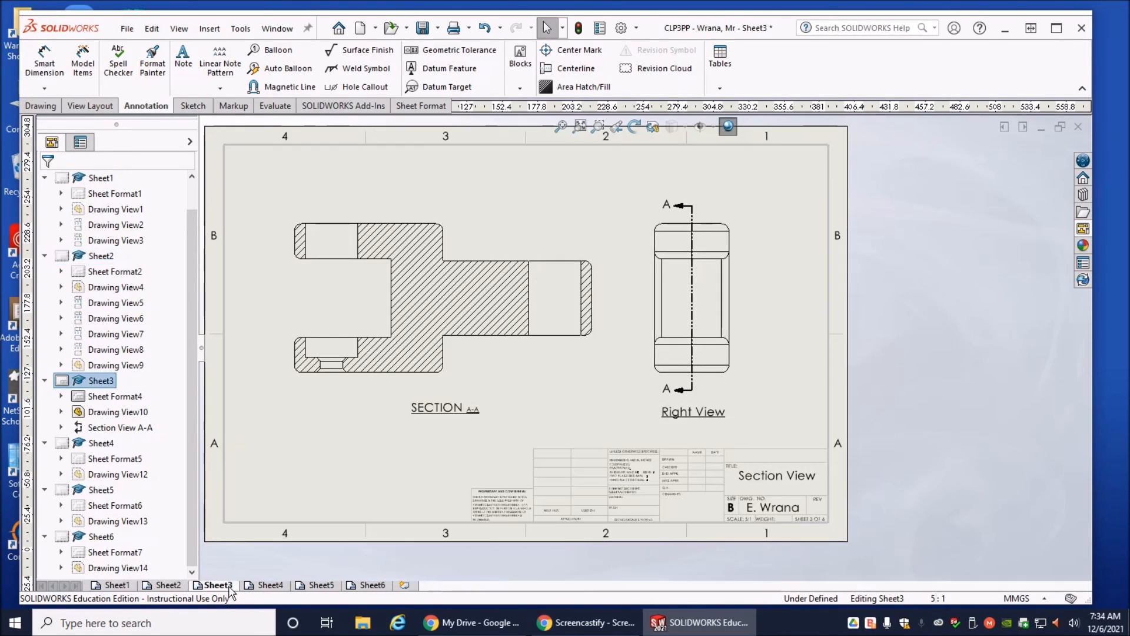
pyautogui.click(262, 587)
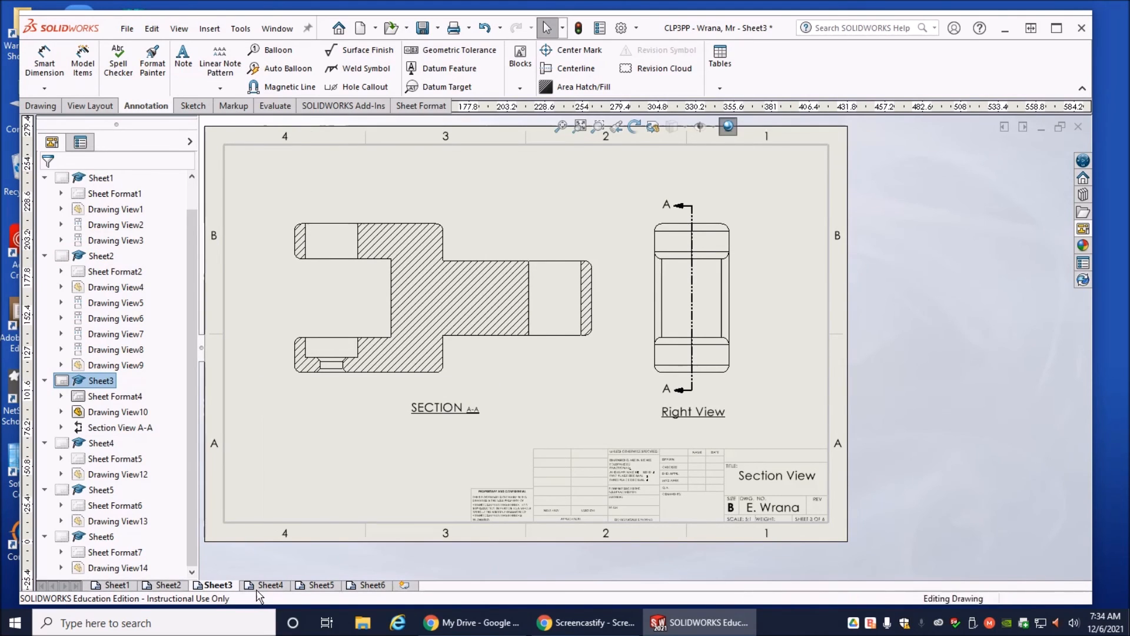
pyautogui.click(328, 588)
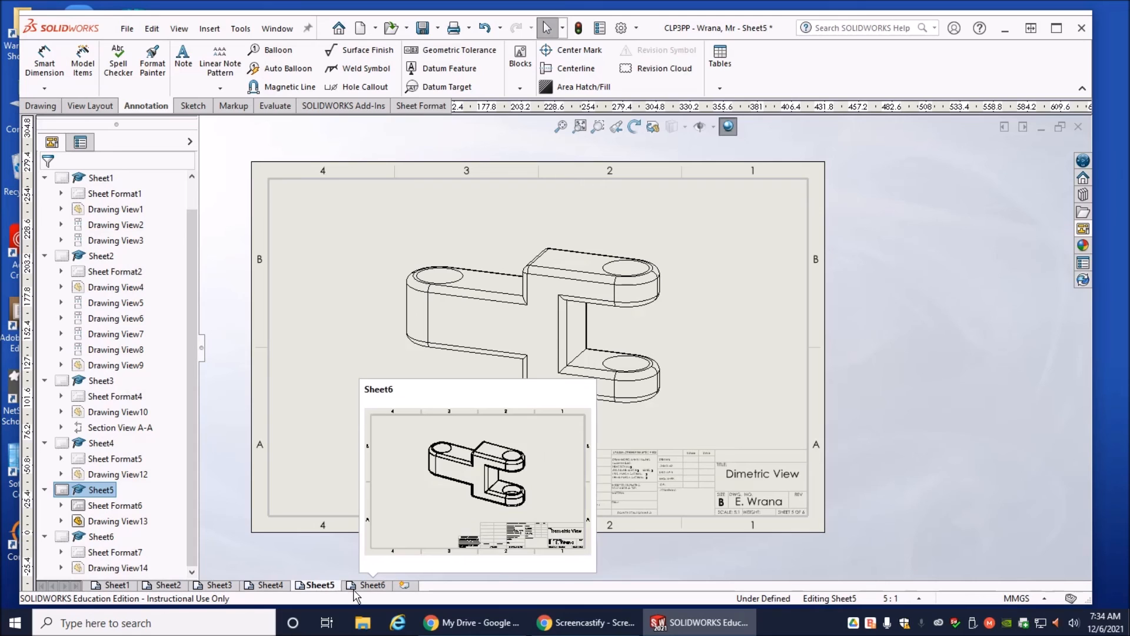
pyautogui.click(372, 589)
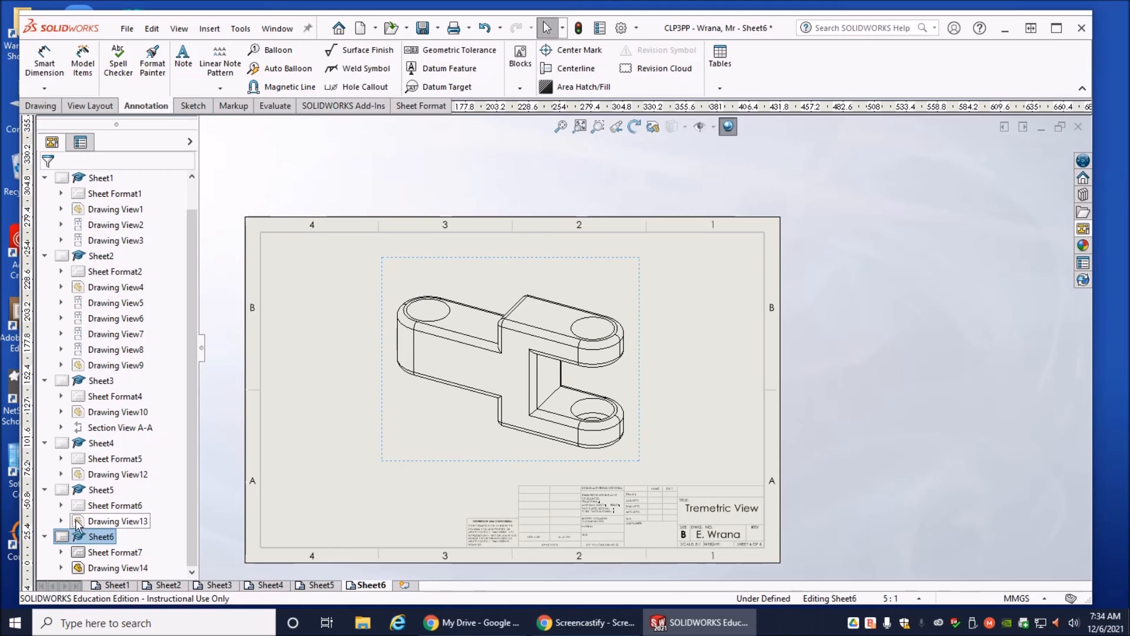
# Correct the title in Sheet6's title block to "Trimetric View" and return from the sheet format to the sheet.
pyautogui.rightClick(100, 537)
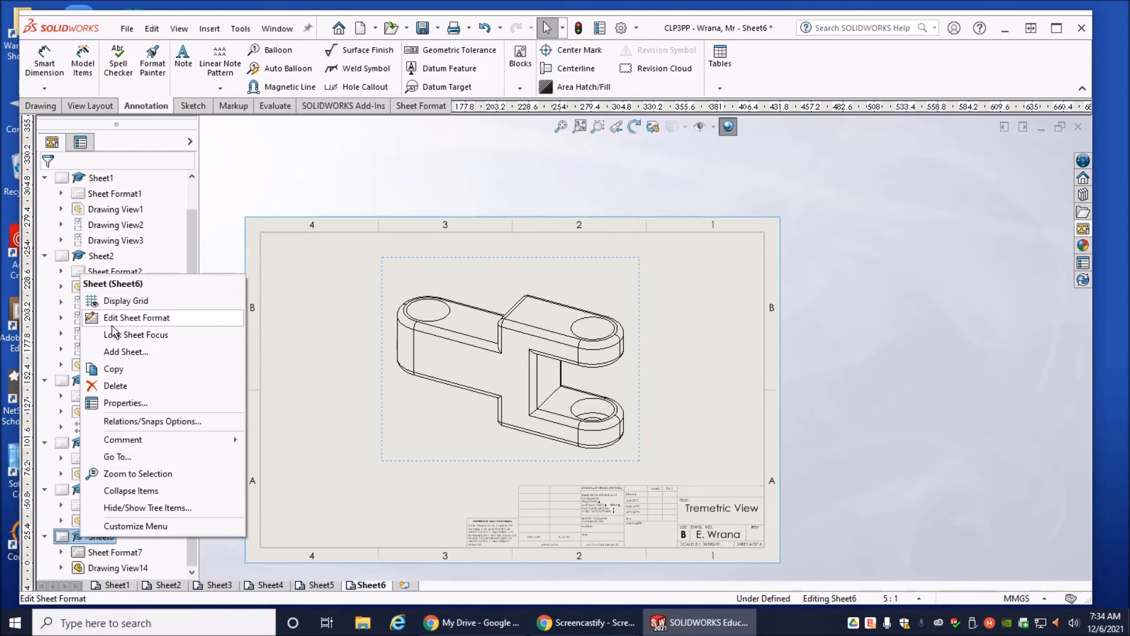
pyautogui.click(131, 318)
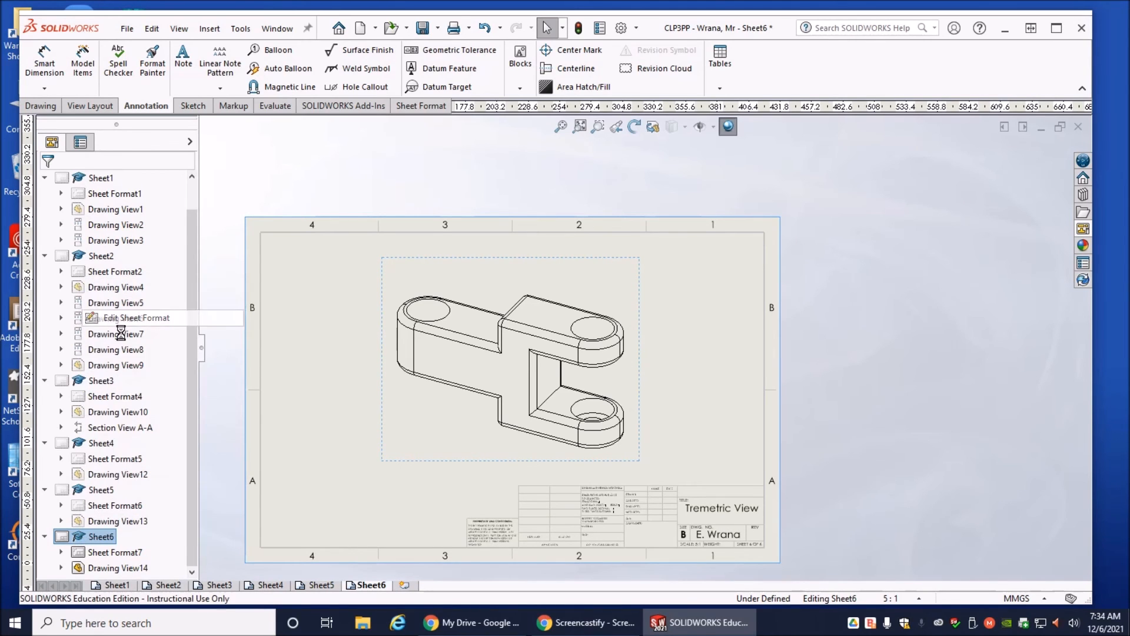
pyautogui.doubleClick(702, 511)
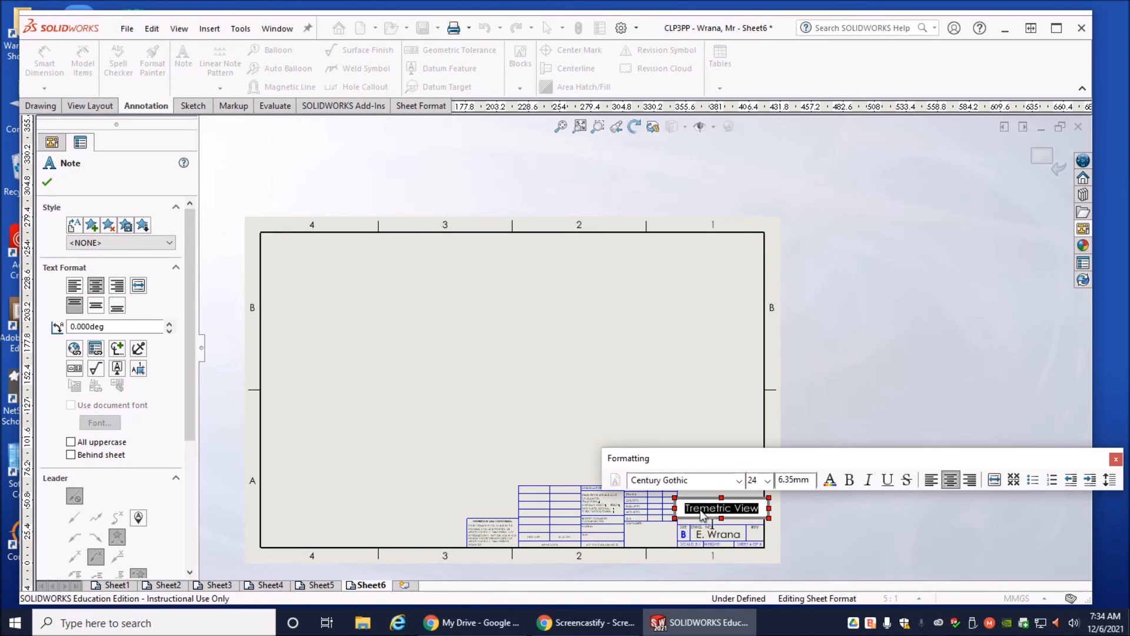
pyautogui.click(701, 512)
pyautogui.press('BackSpace')
pyautogui.write('i')
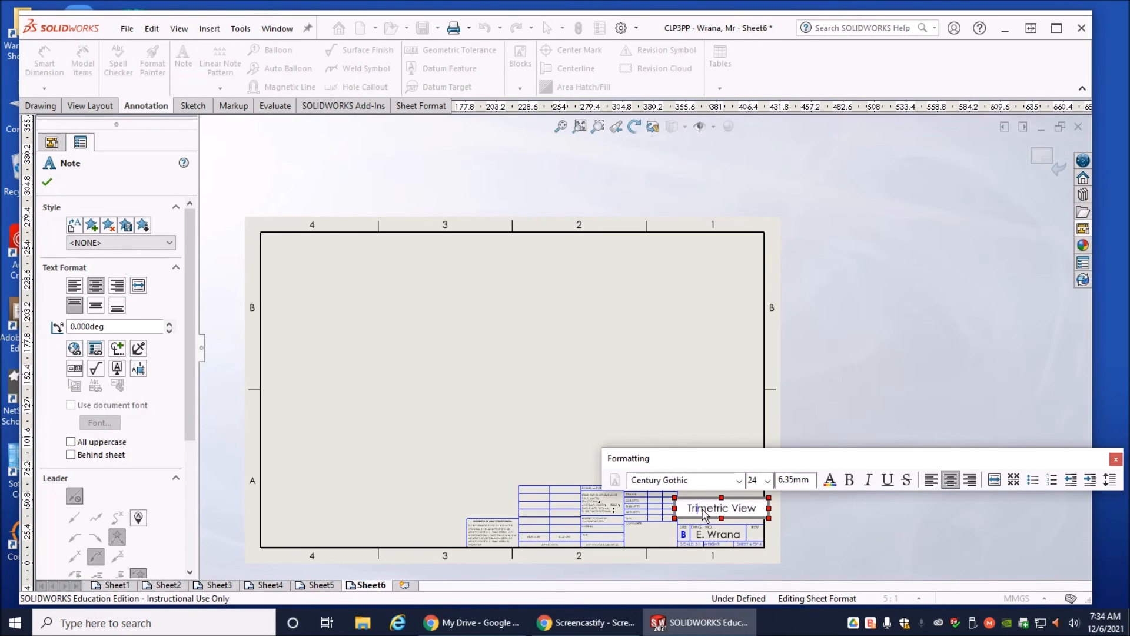
pyautogui.click(815, 307)
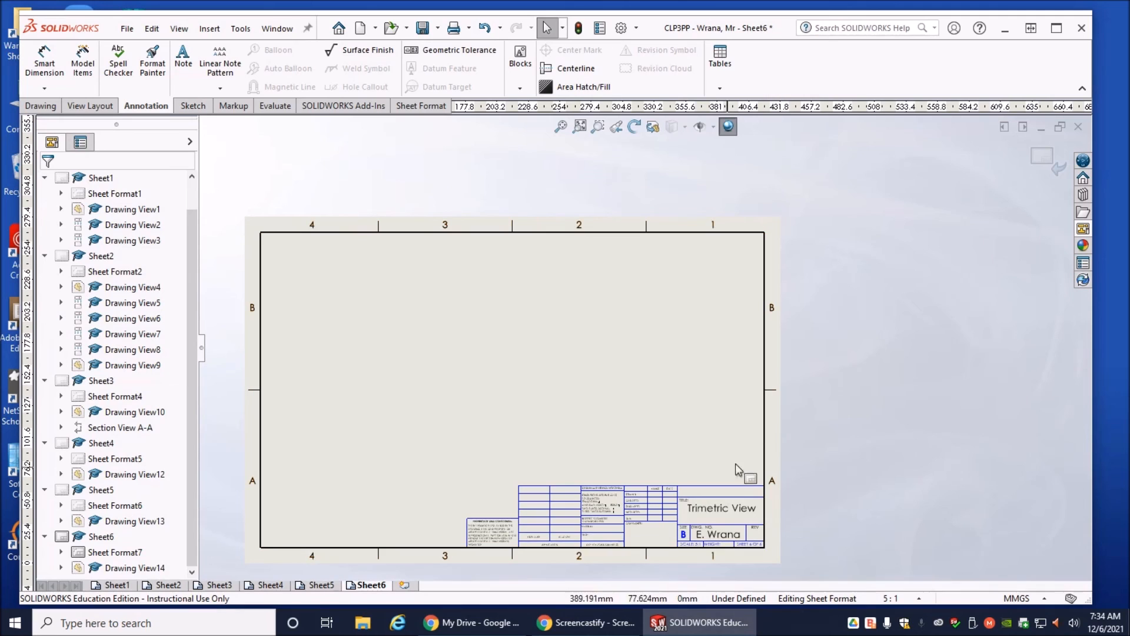
pyautogui.click(1039, 159)
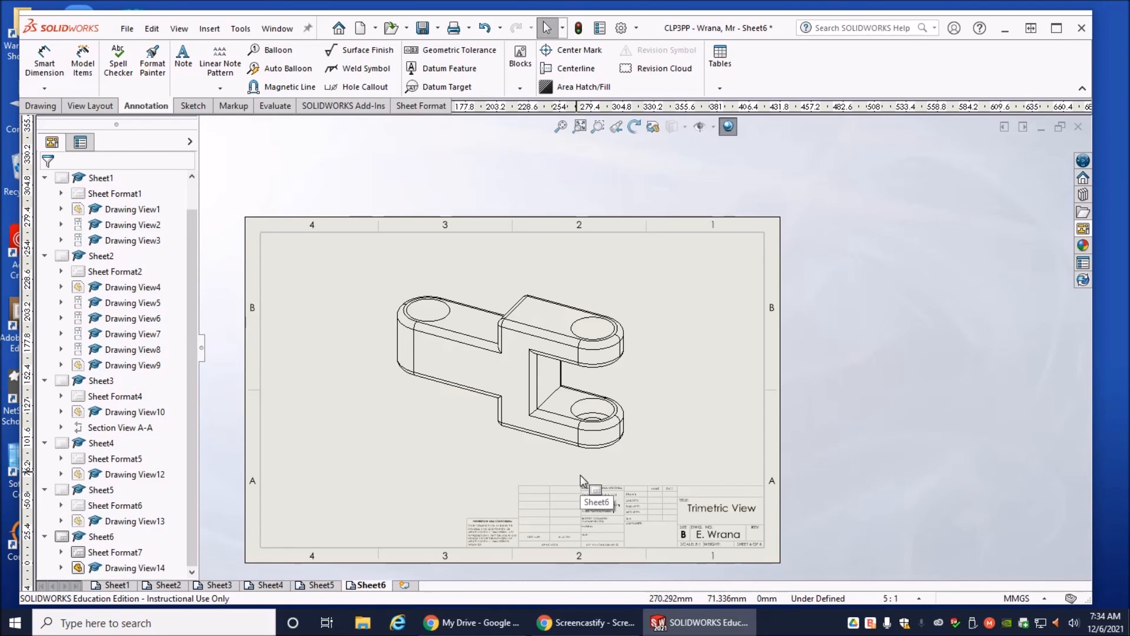
# Return to Sheet1 and save the drawing.
pyautogui.click(114, 586)
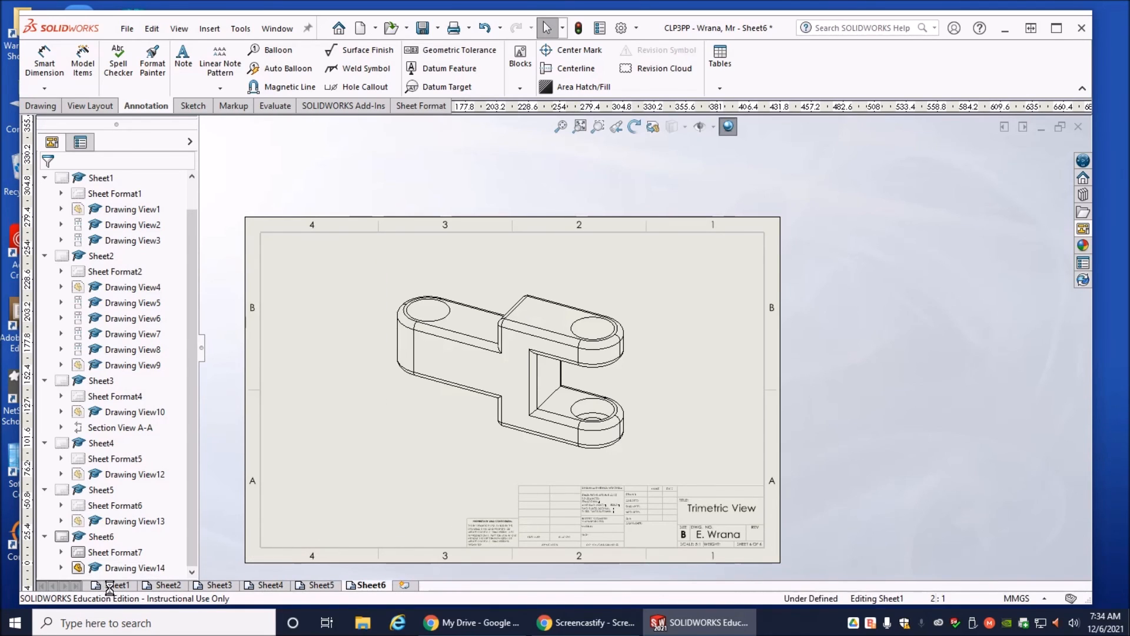
pyautogui.scroll(2, 269, 428)
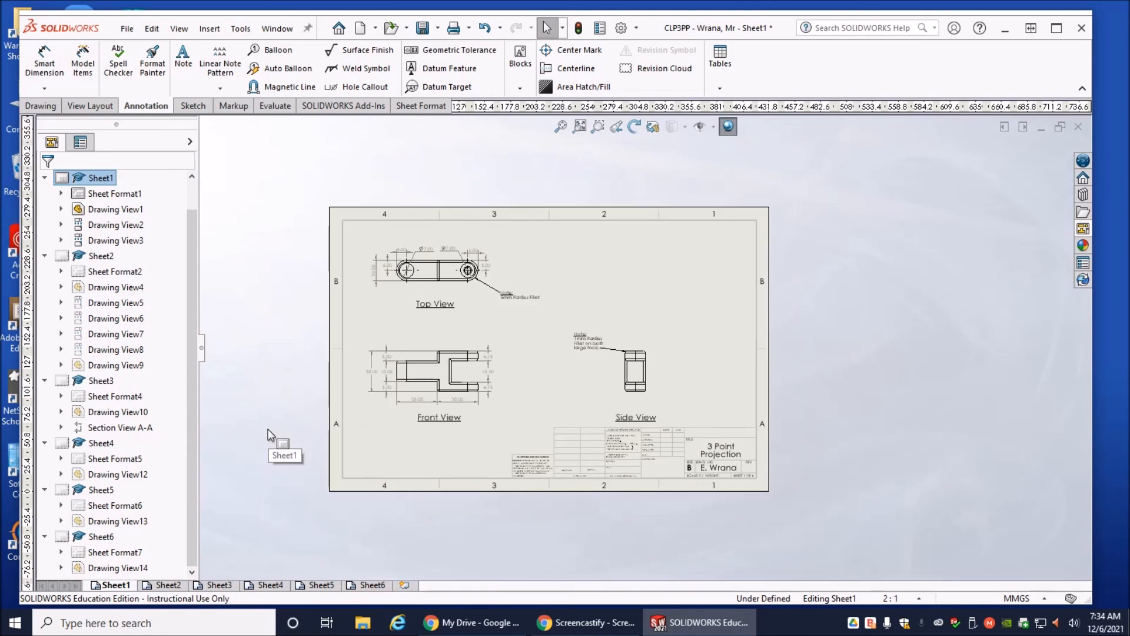
pyautogui.scroll(-1, 269, 431)
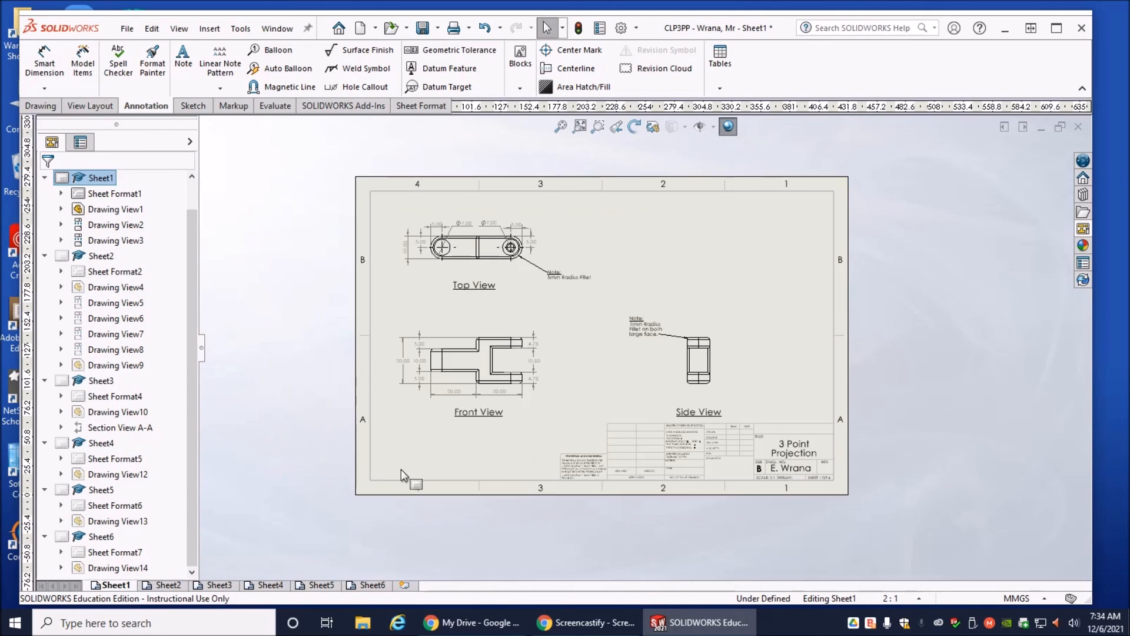
pyautogui.click(128, 28)
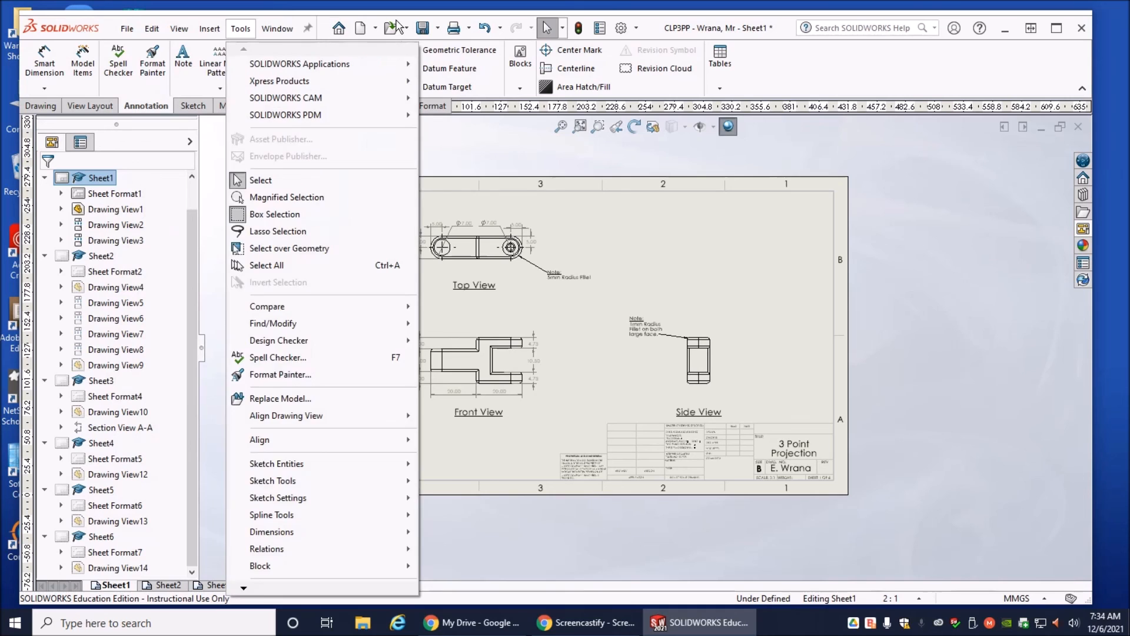
pyautogui.click(423, 27)
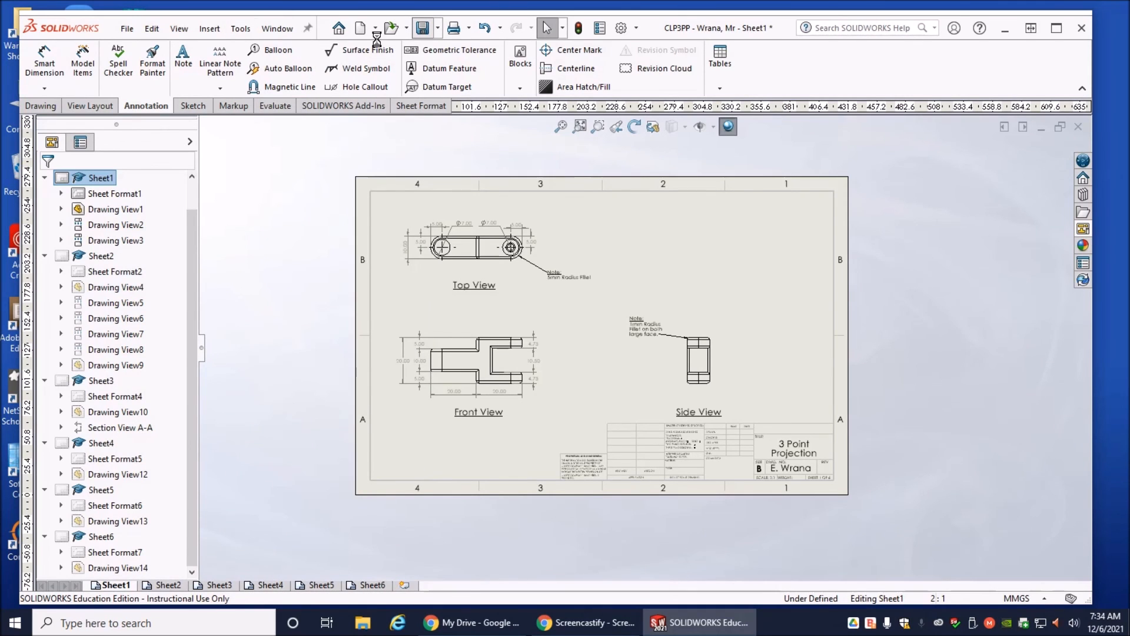
# Apply a document page setup with 11x17 paper, landscape orientation, scale to fit and automatic drawing color.
pyautogui.click(127, 29)
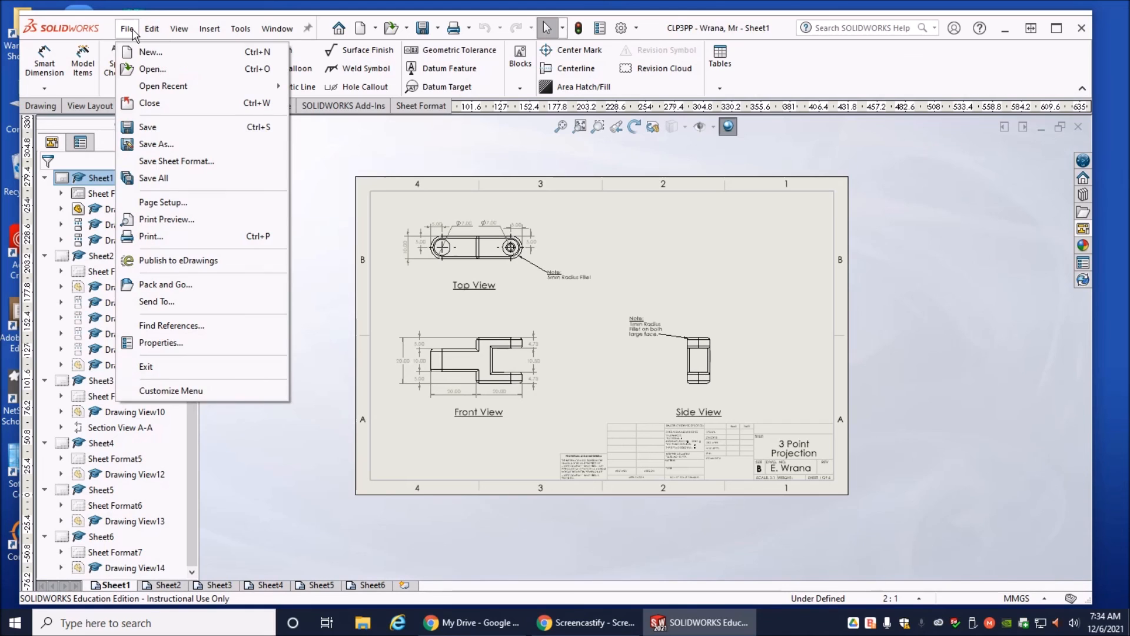
pyautogui.click(163, 204)
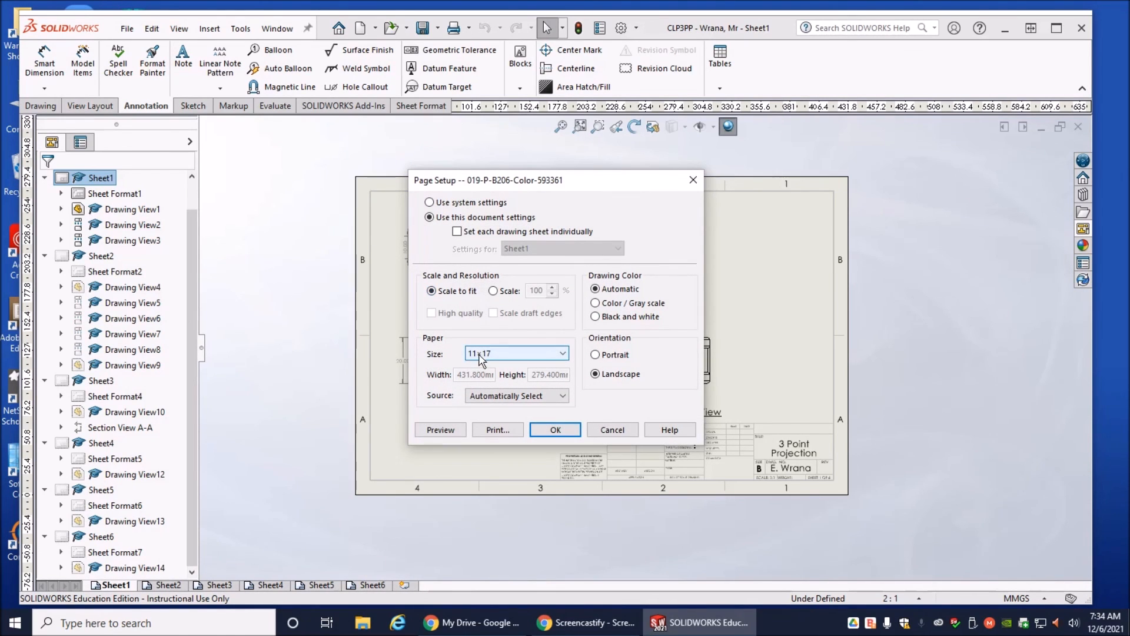
pyautogui.click(555, 430)
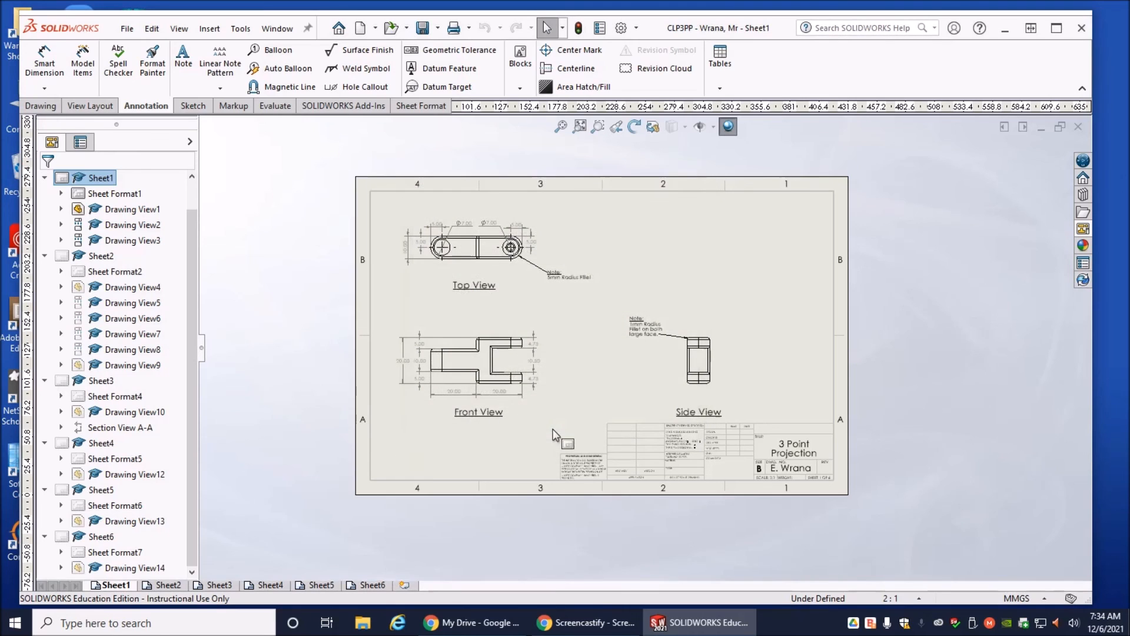
# Print one copy of all sheets of the drawing on the 019-P-B206-Color printer.
pyautogui.click(127, 29)
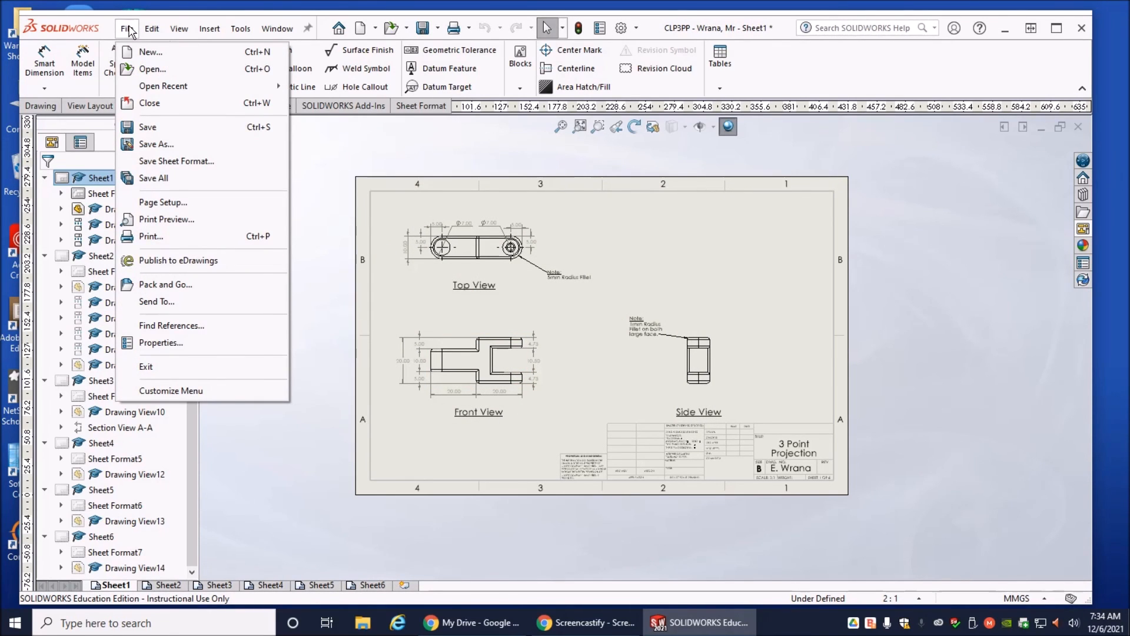
pyautogui.click(165, 240)
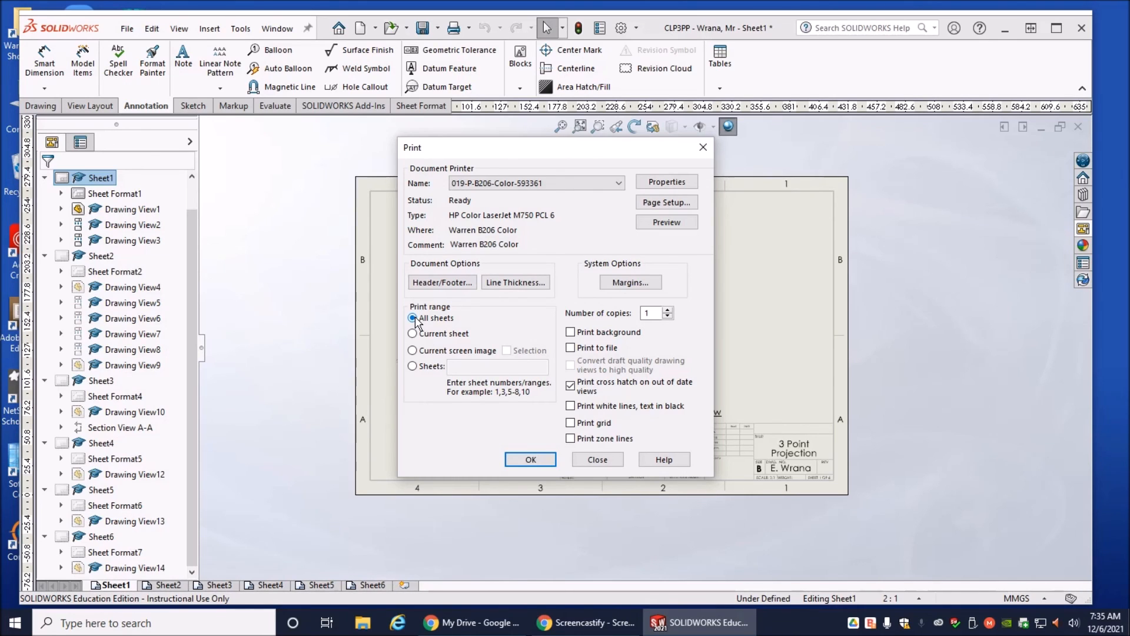
pyautogui.click(531, 459)
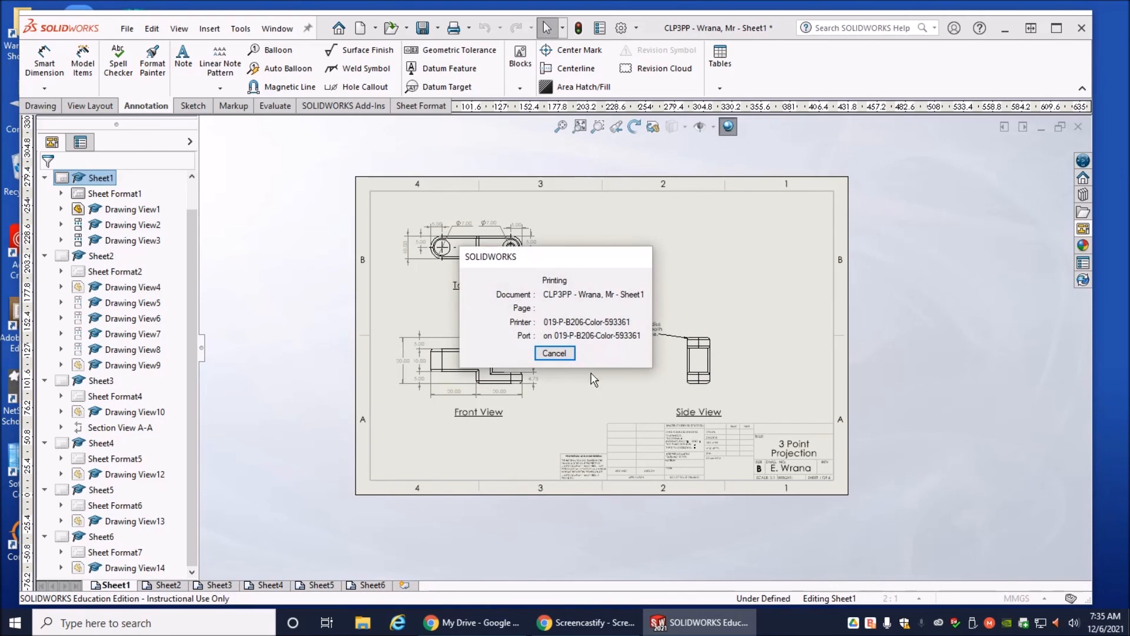